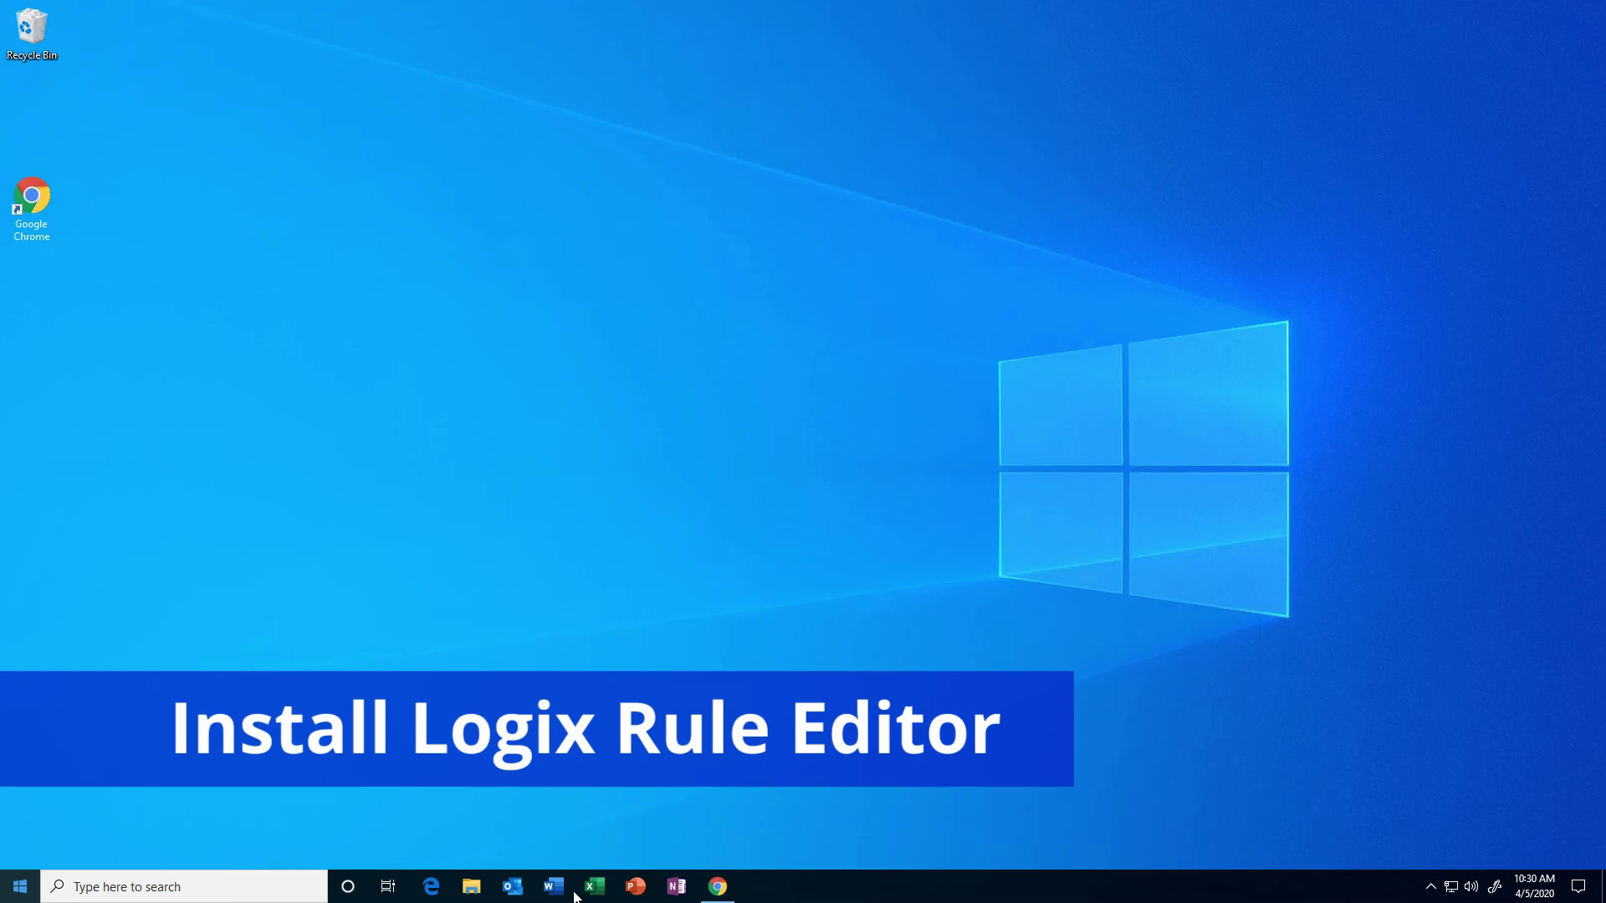
In Chrome, download the FSLogix Apps zip from aka.ms/fslogix_download.
click(715, 891)
click(341, 57)
text(https://aka.ms/fslogix_download)
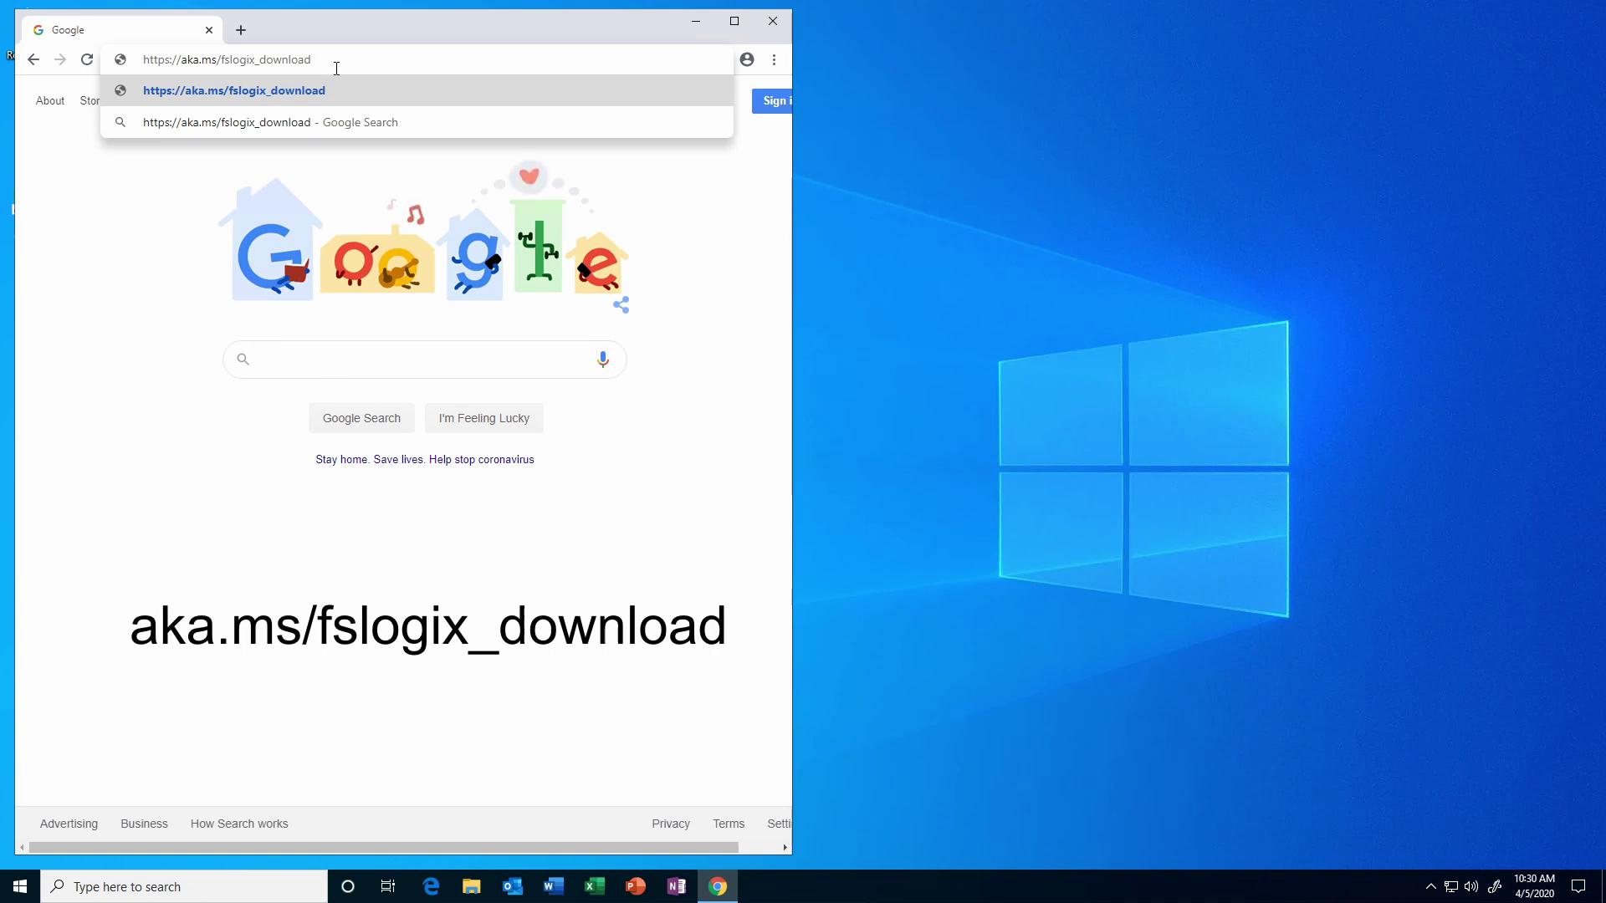
key(Return)
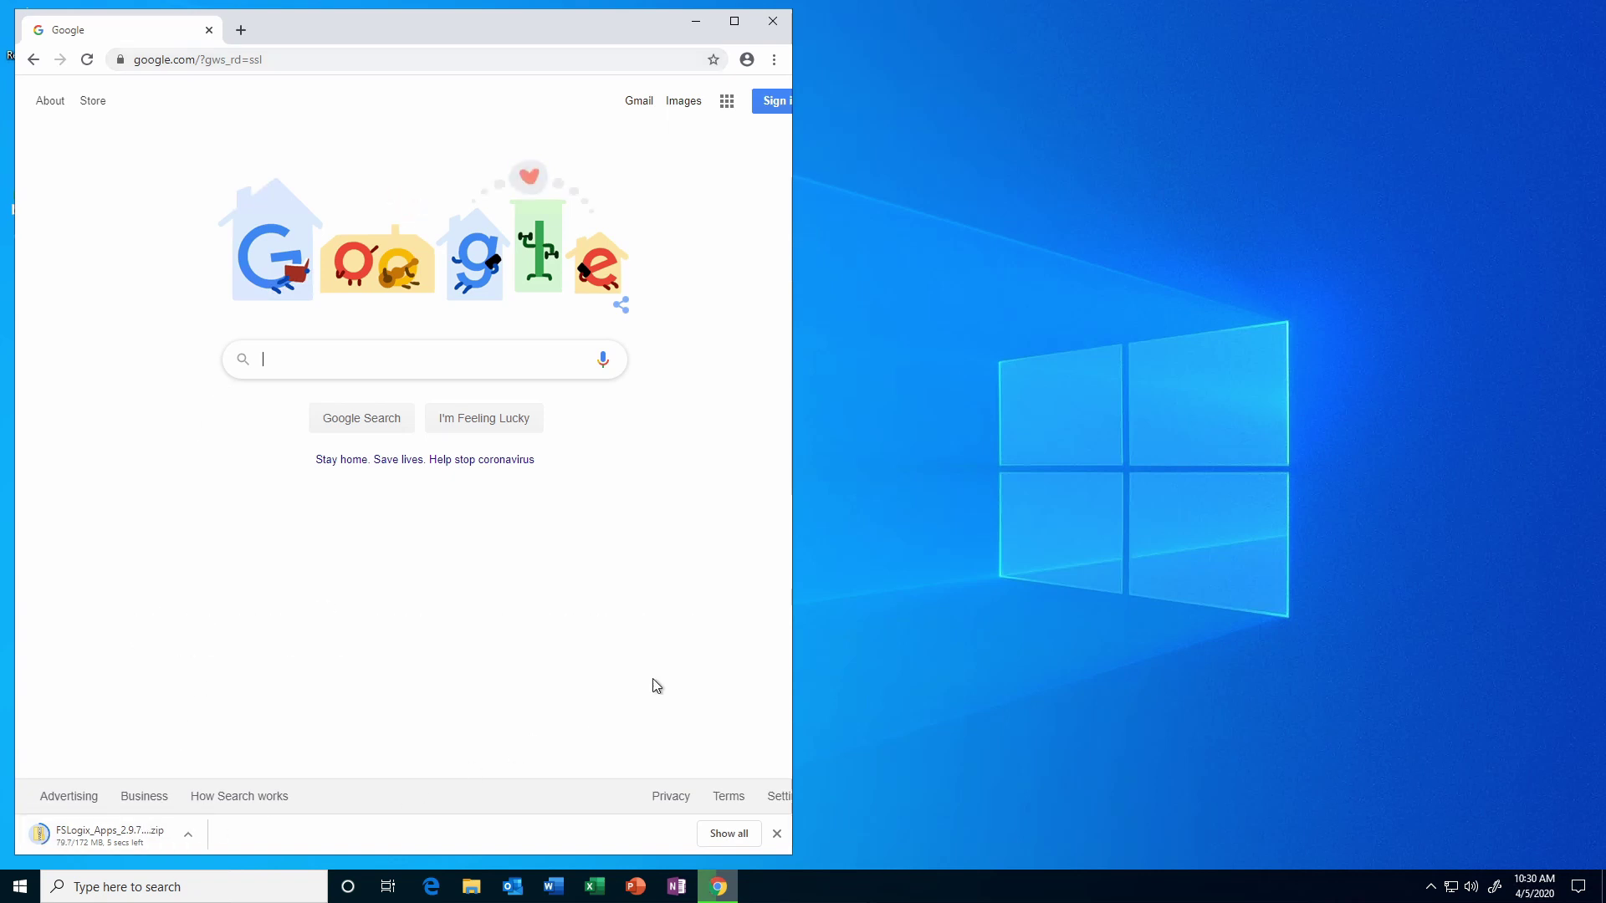
Close Chrome and view the downloaded FSLogix_Apps_2.9.7237.48865 zip in the Downloads folder.
click(471, 890)
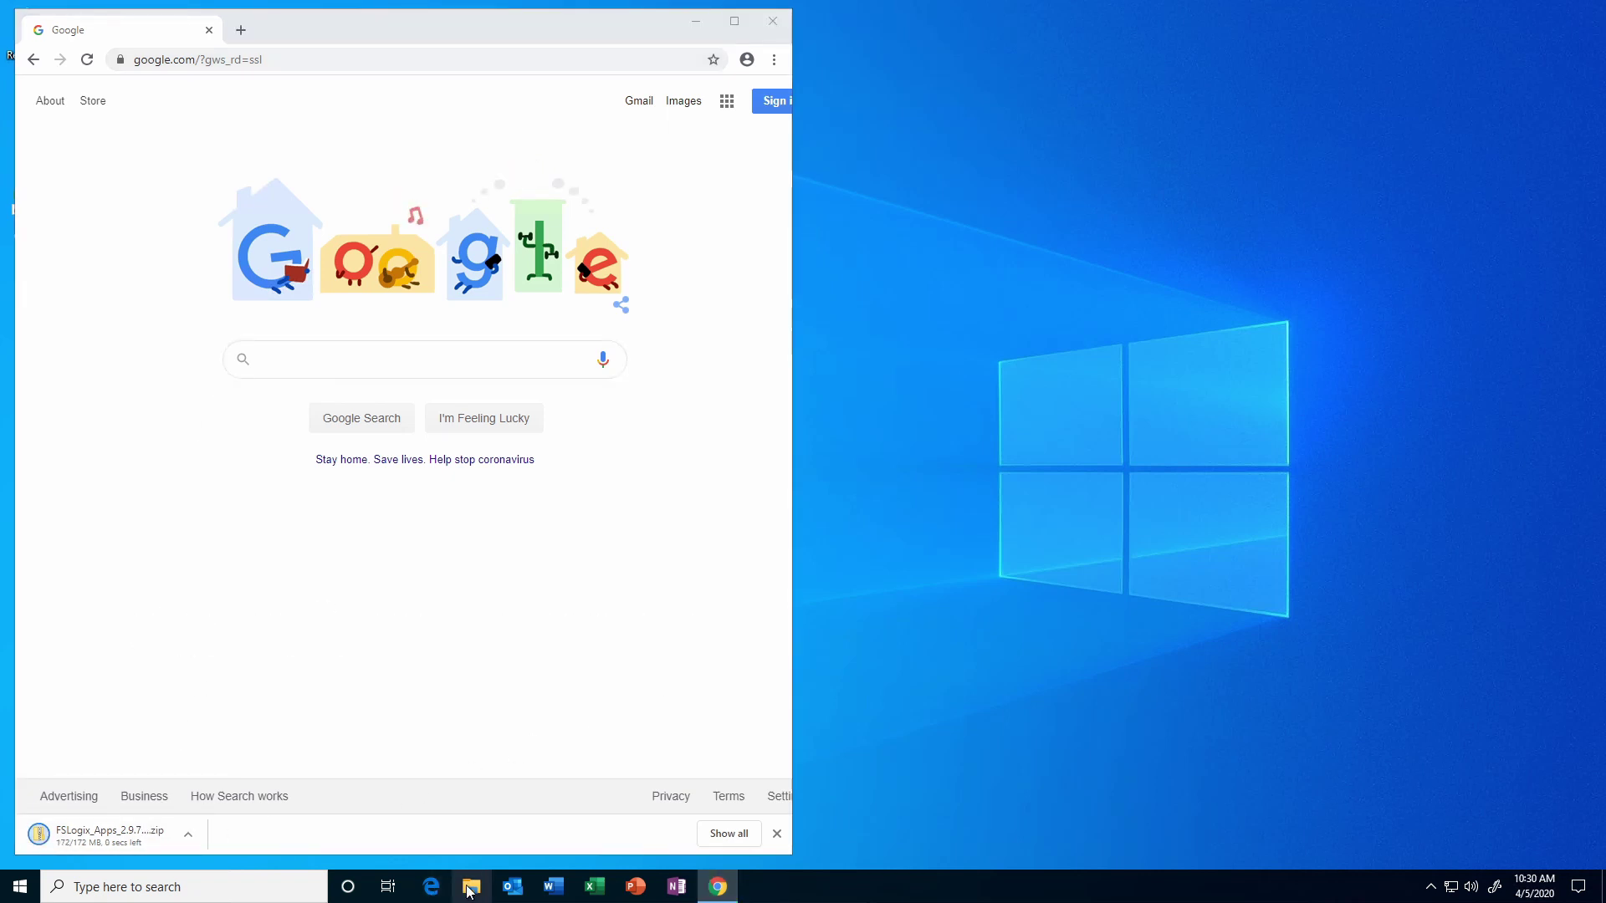
click(772, 21)
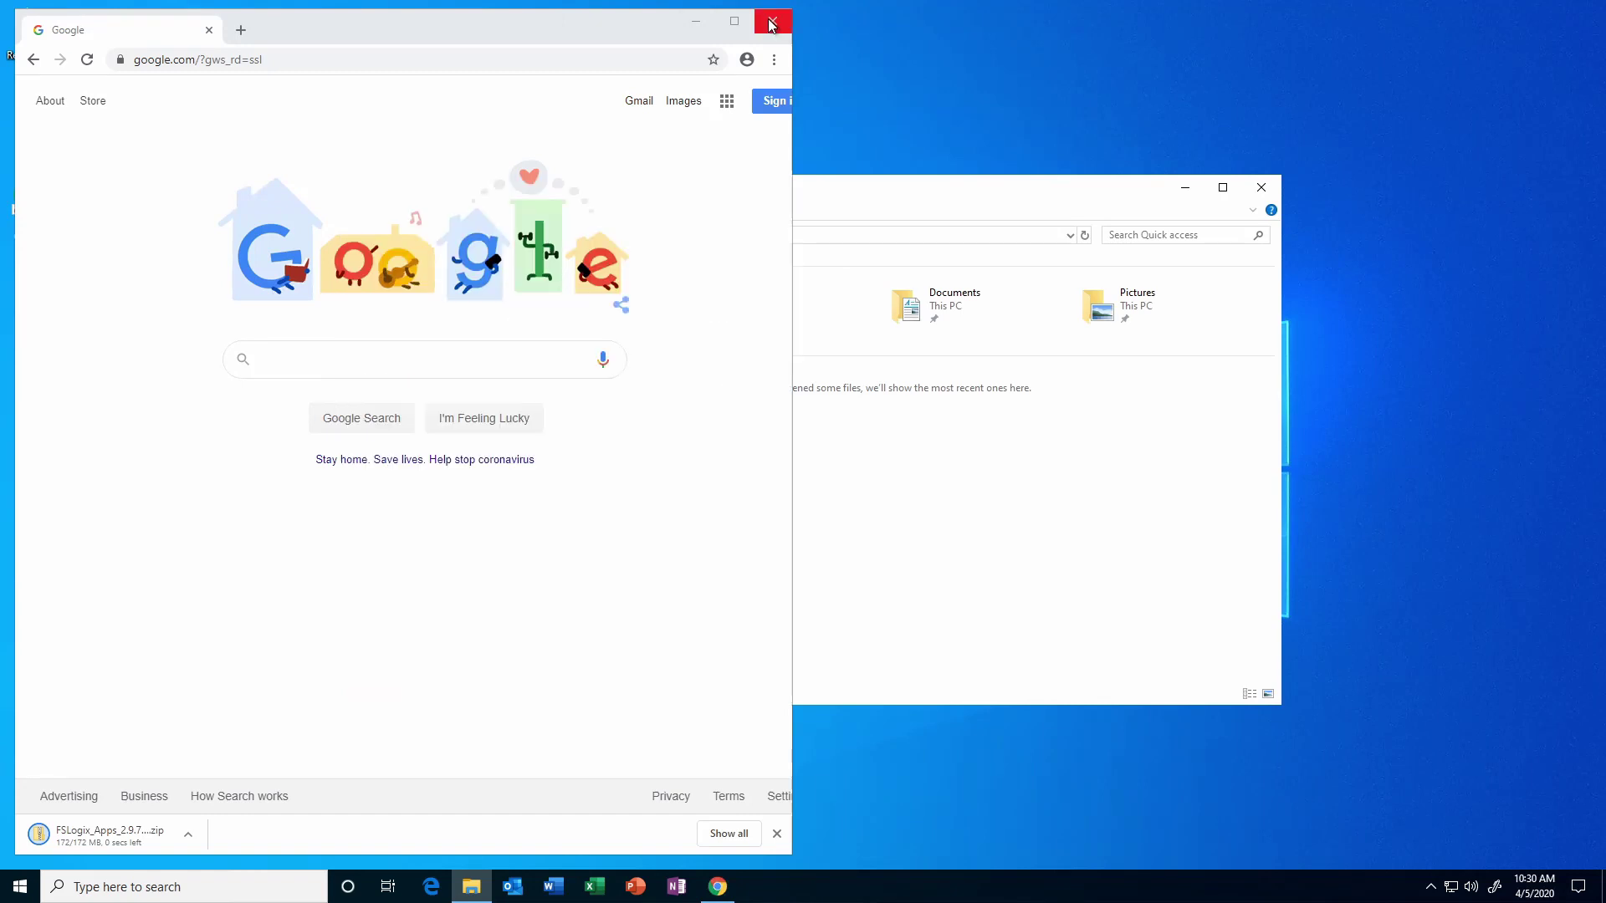
click(428, 321)
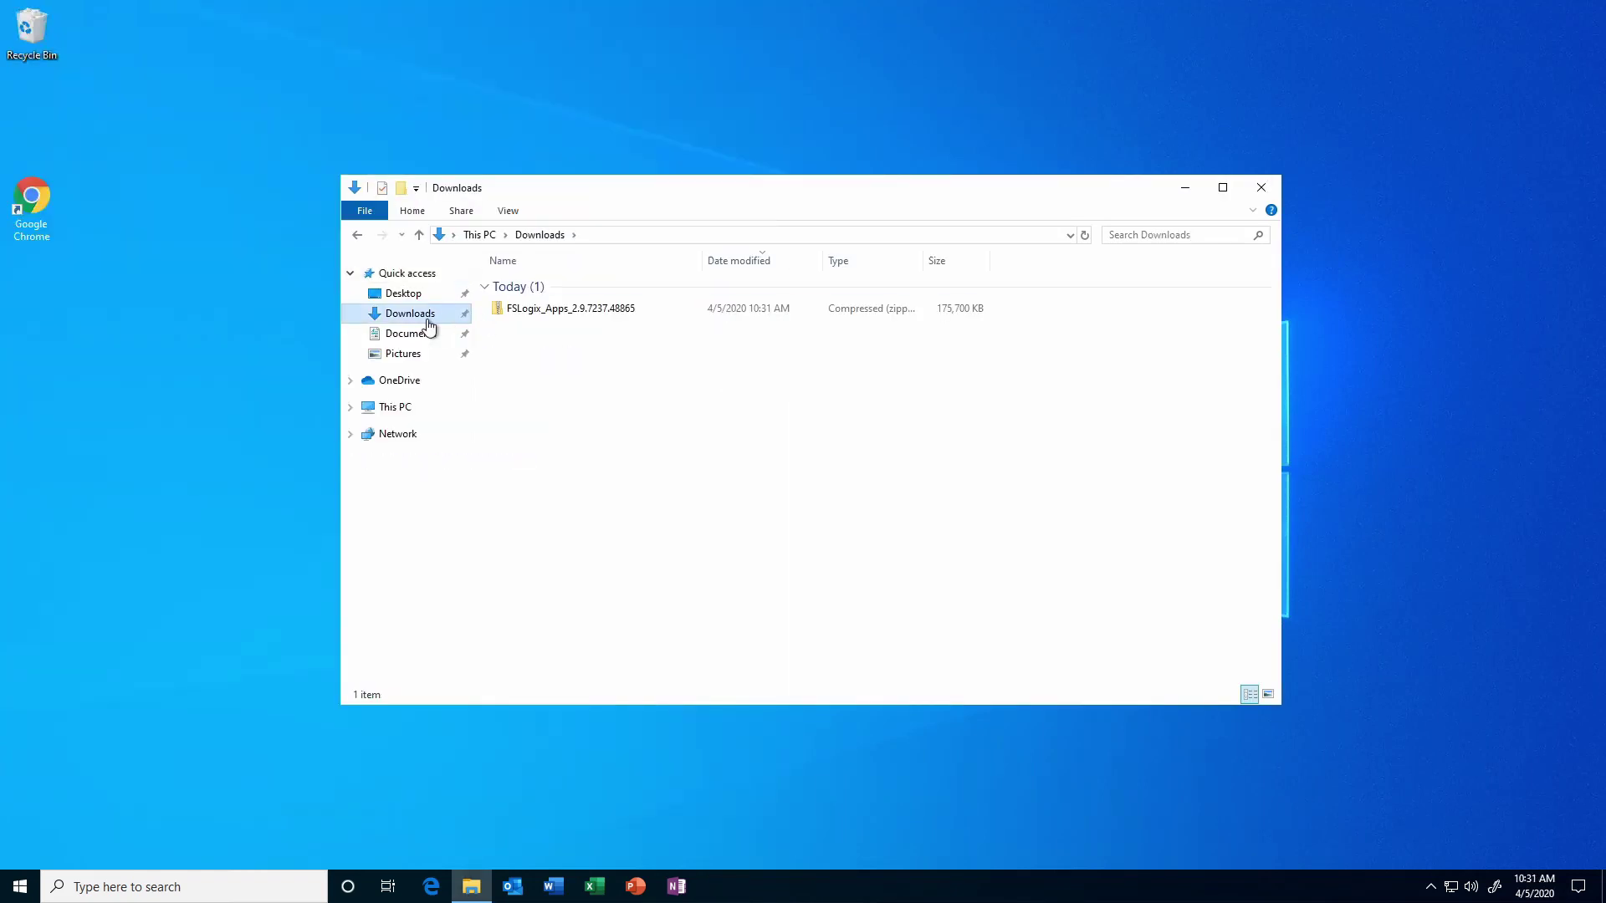
Extract all files from the FSLogix Apps zip to the suggested folder.
right_click(552, 316)
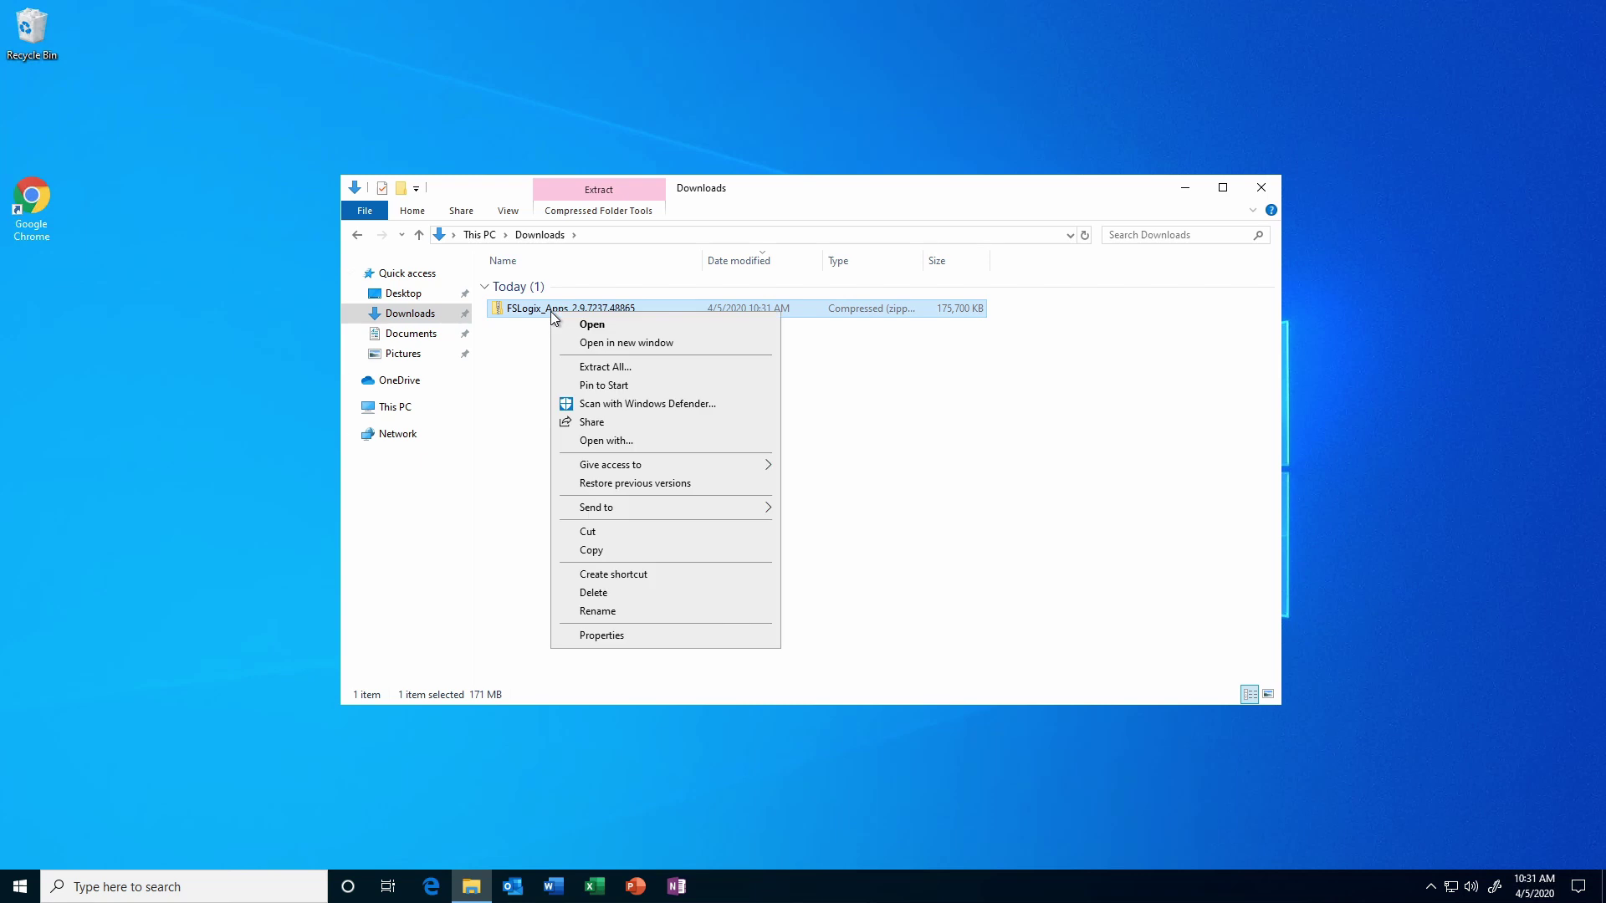
click(620, 368)
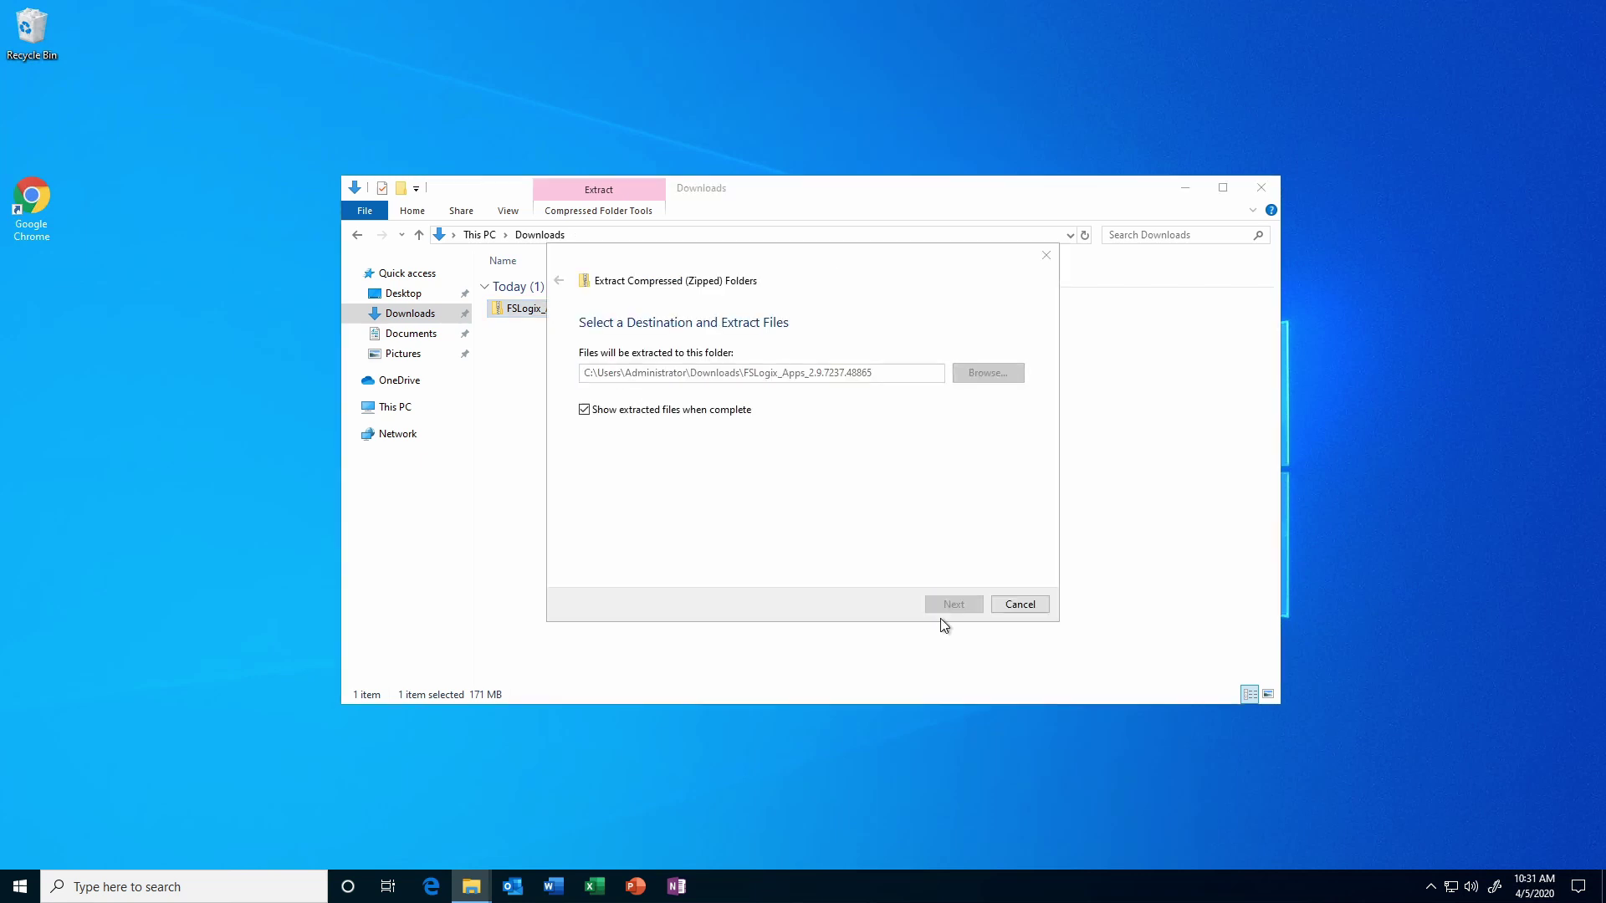
click(937, 607)
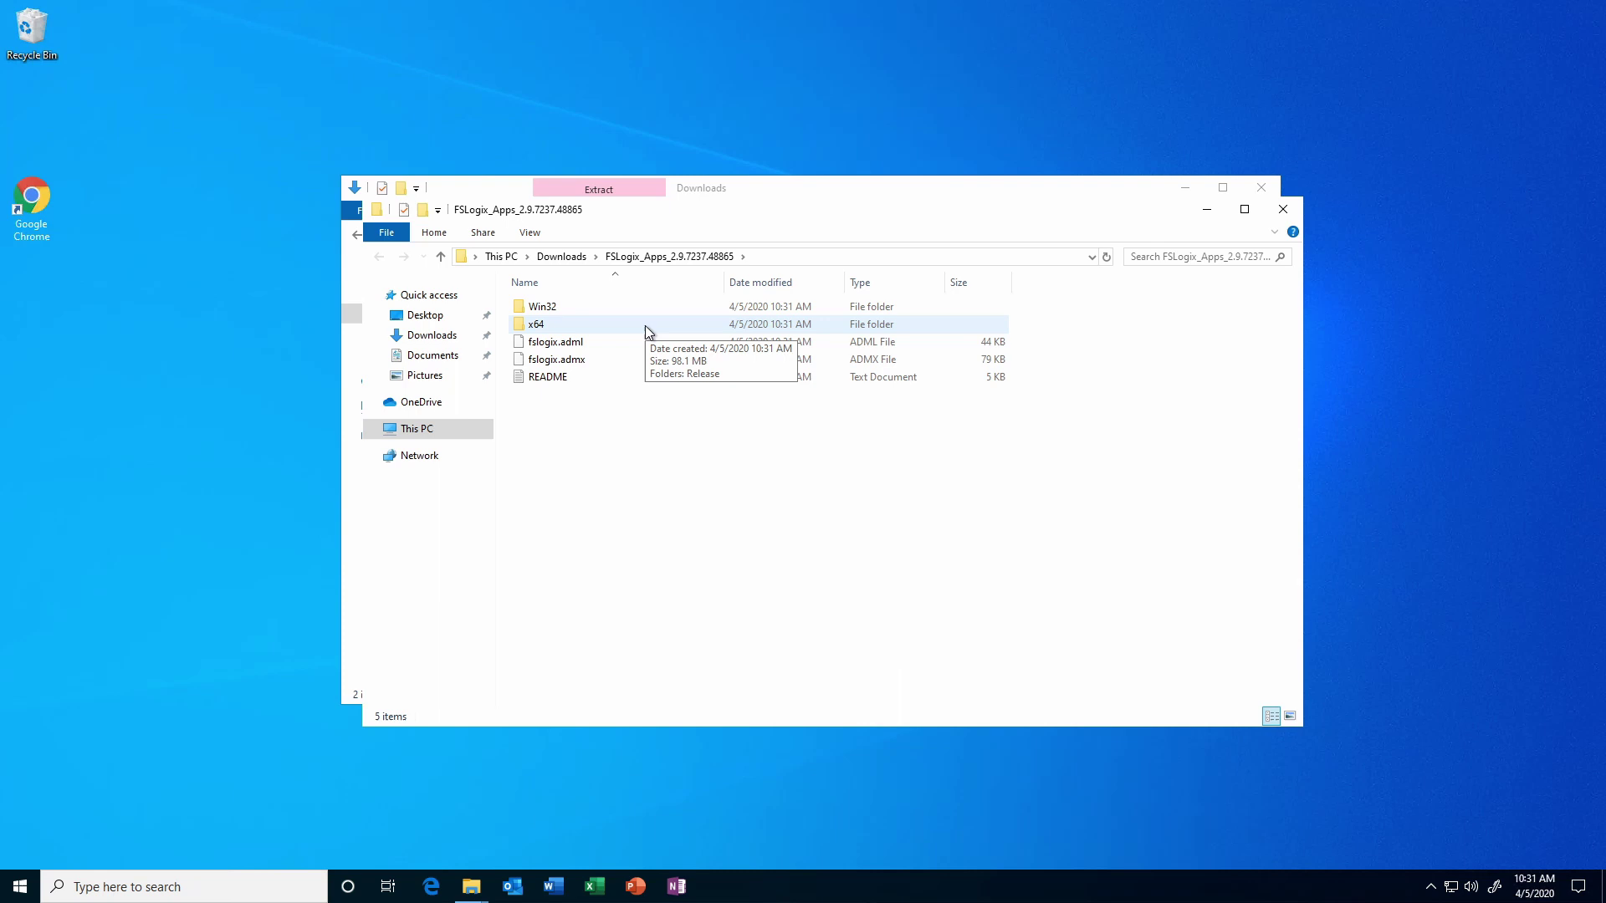
Go into the extracted x64\Release folder and launch FSLogixAppsRuleEditorSetup.
double_click(645, 325)
double_click(649, 305)
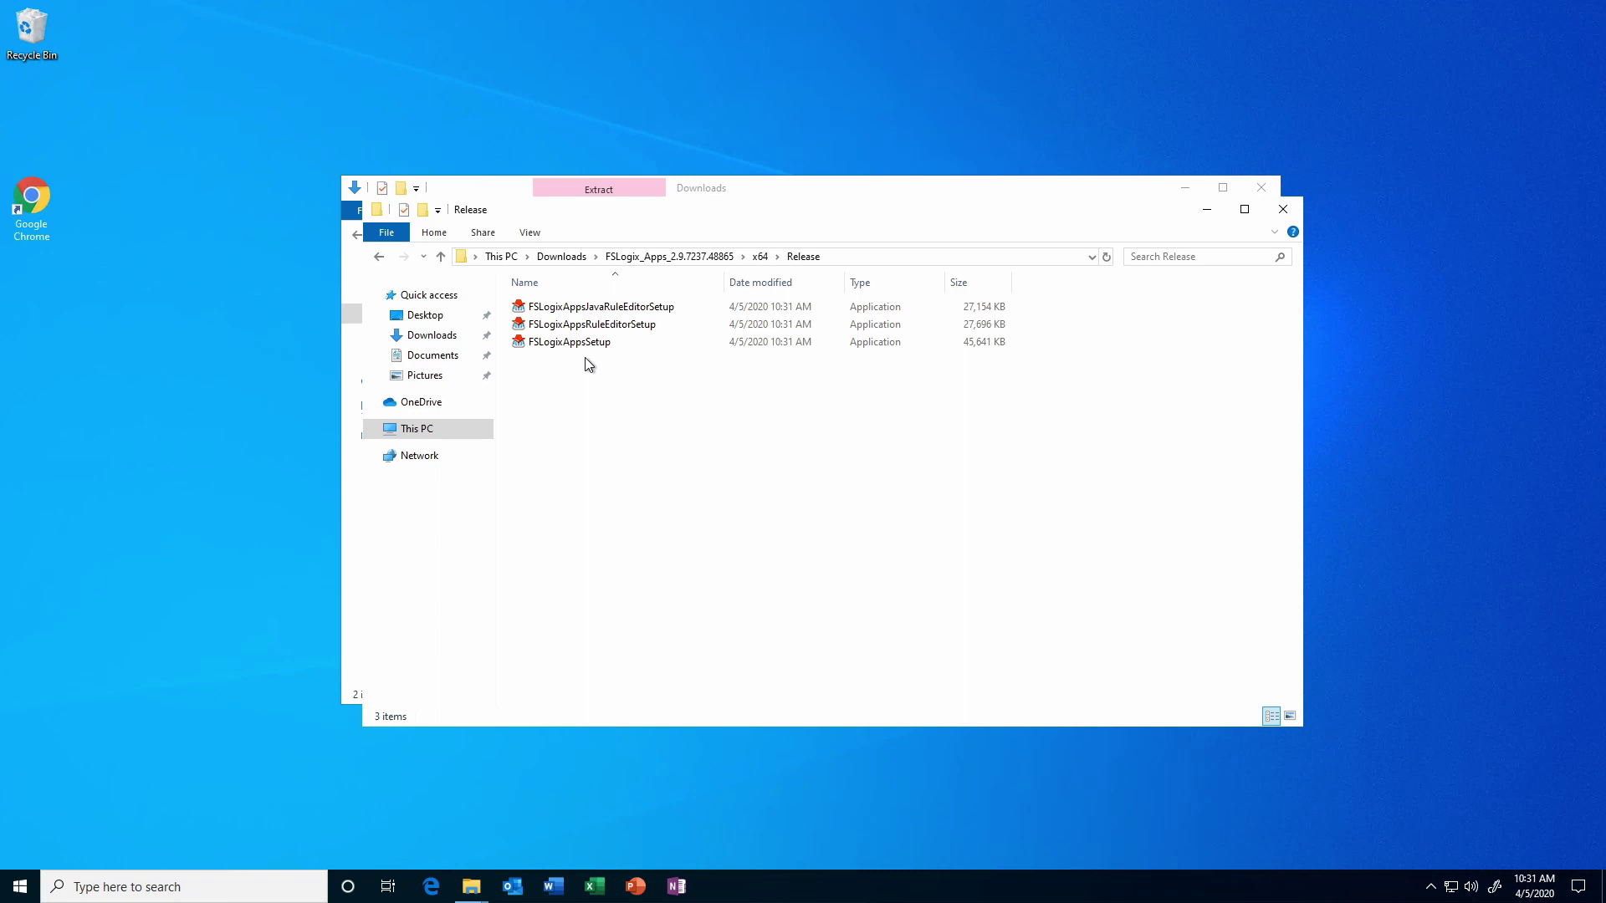
double_click(631, 326)
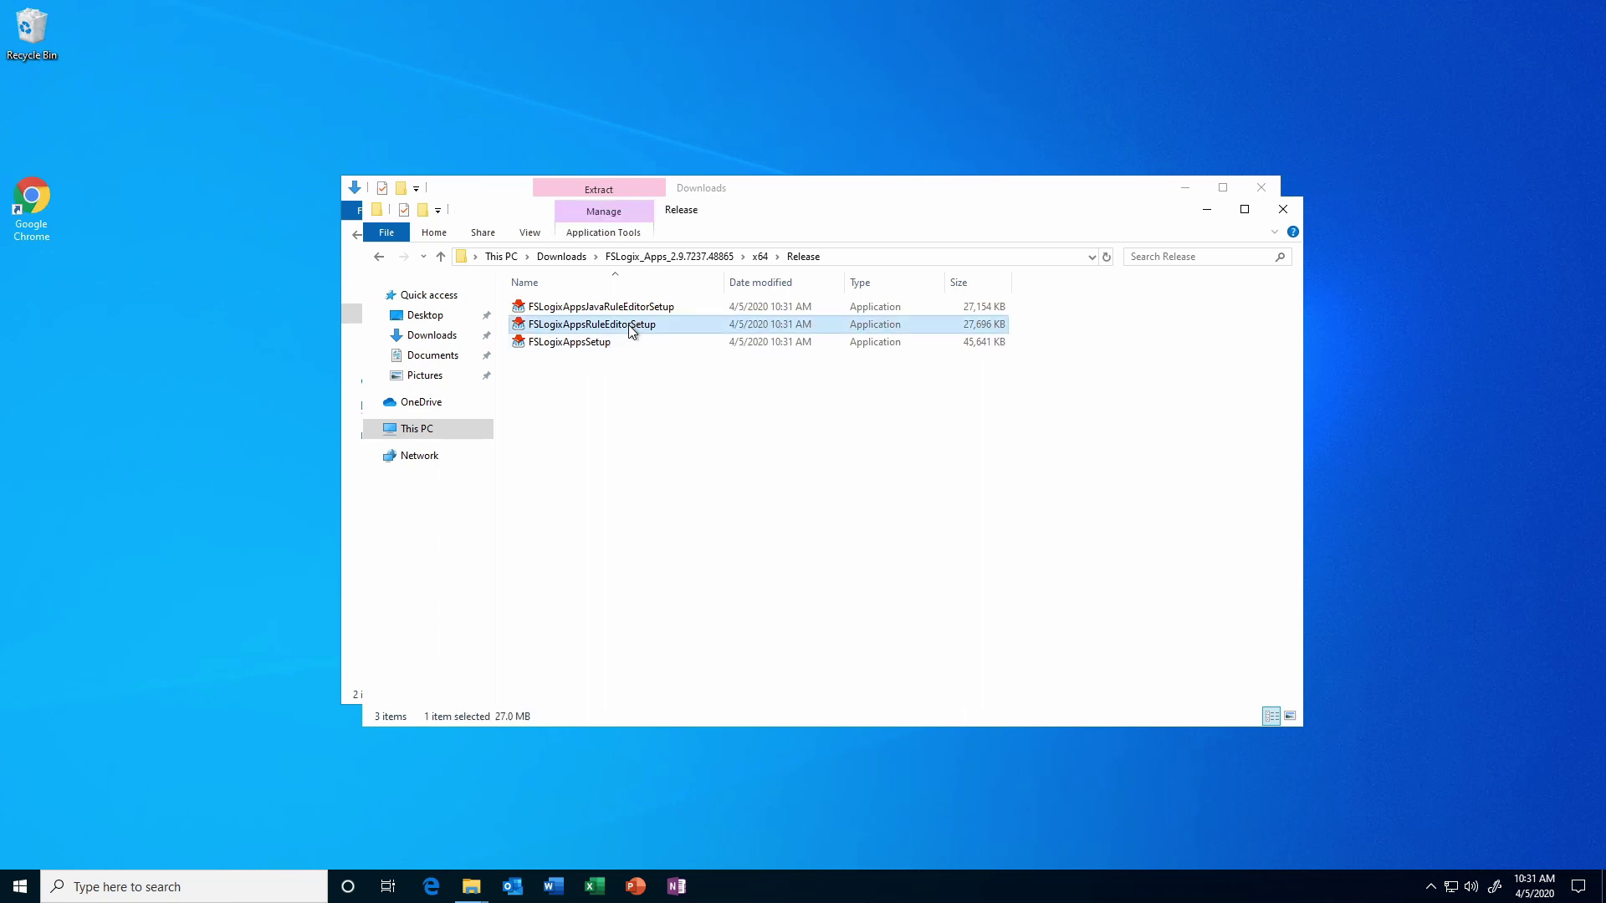
Accept the licence terms, install the RuleEditor, and close setup once it succeeds.
click(638, 518)
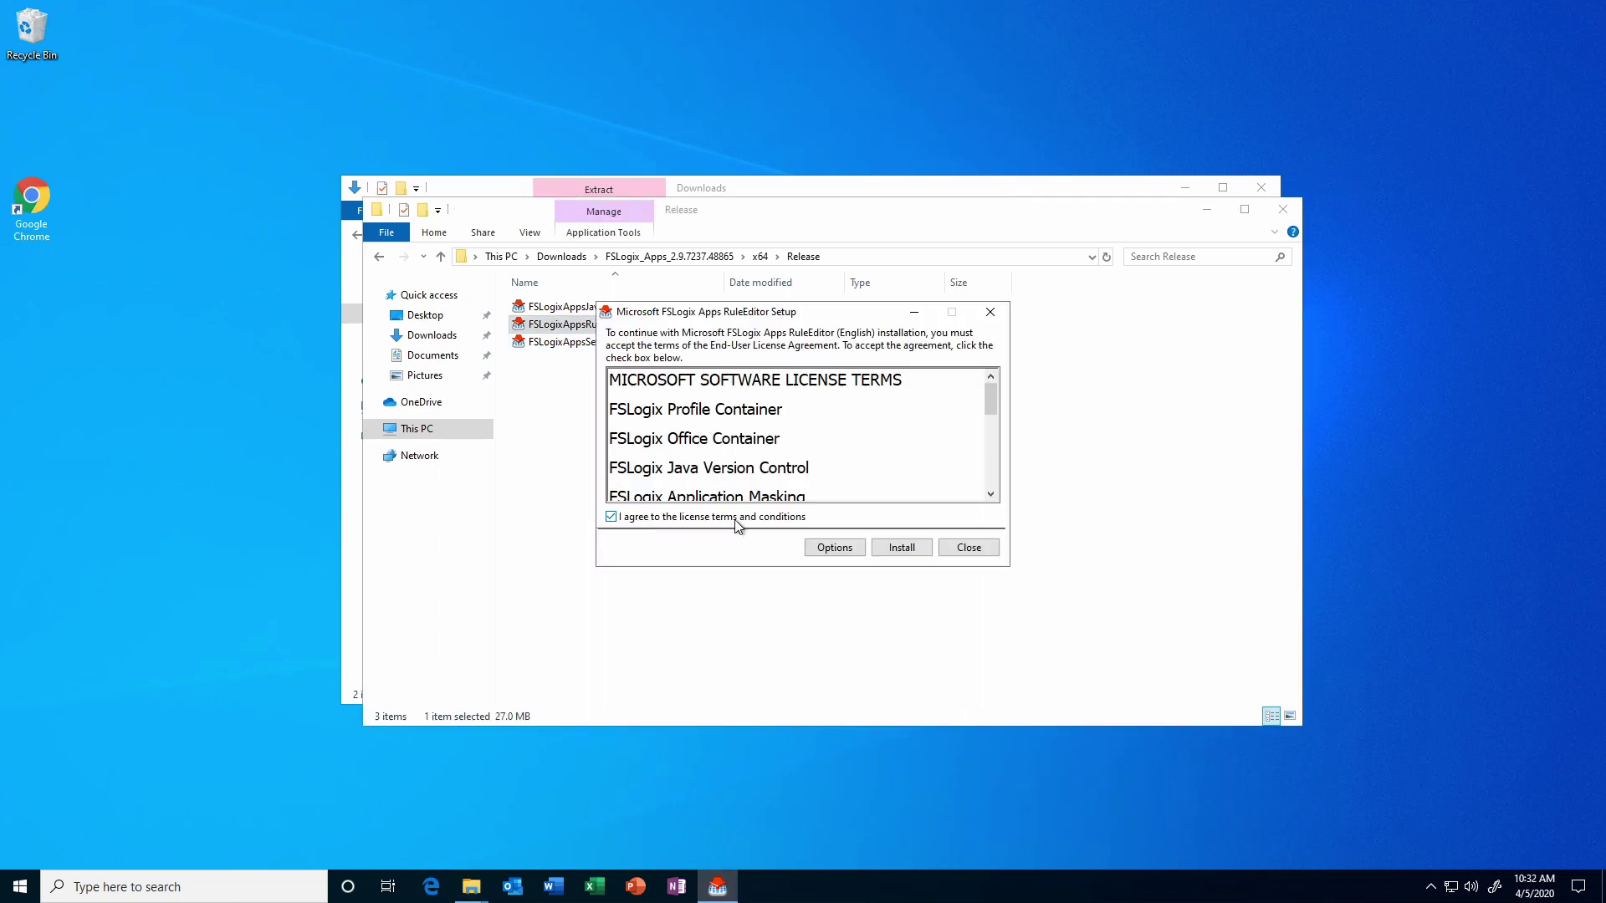
click(893, 547)
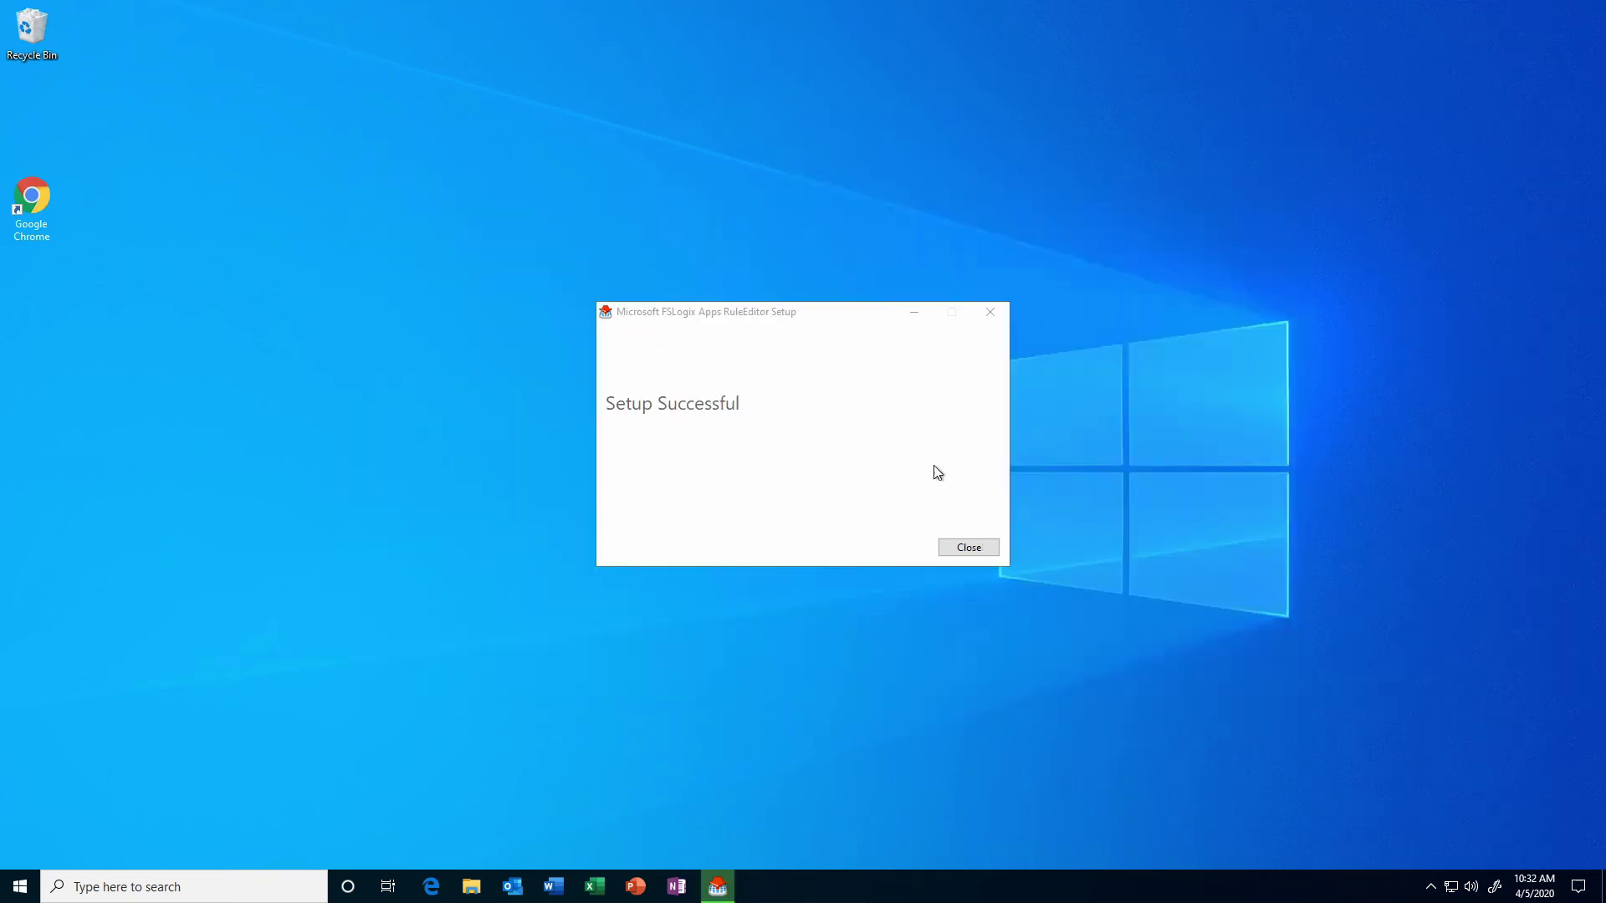
click(962, 548)
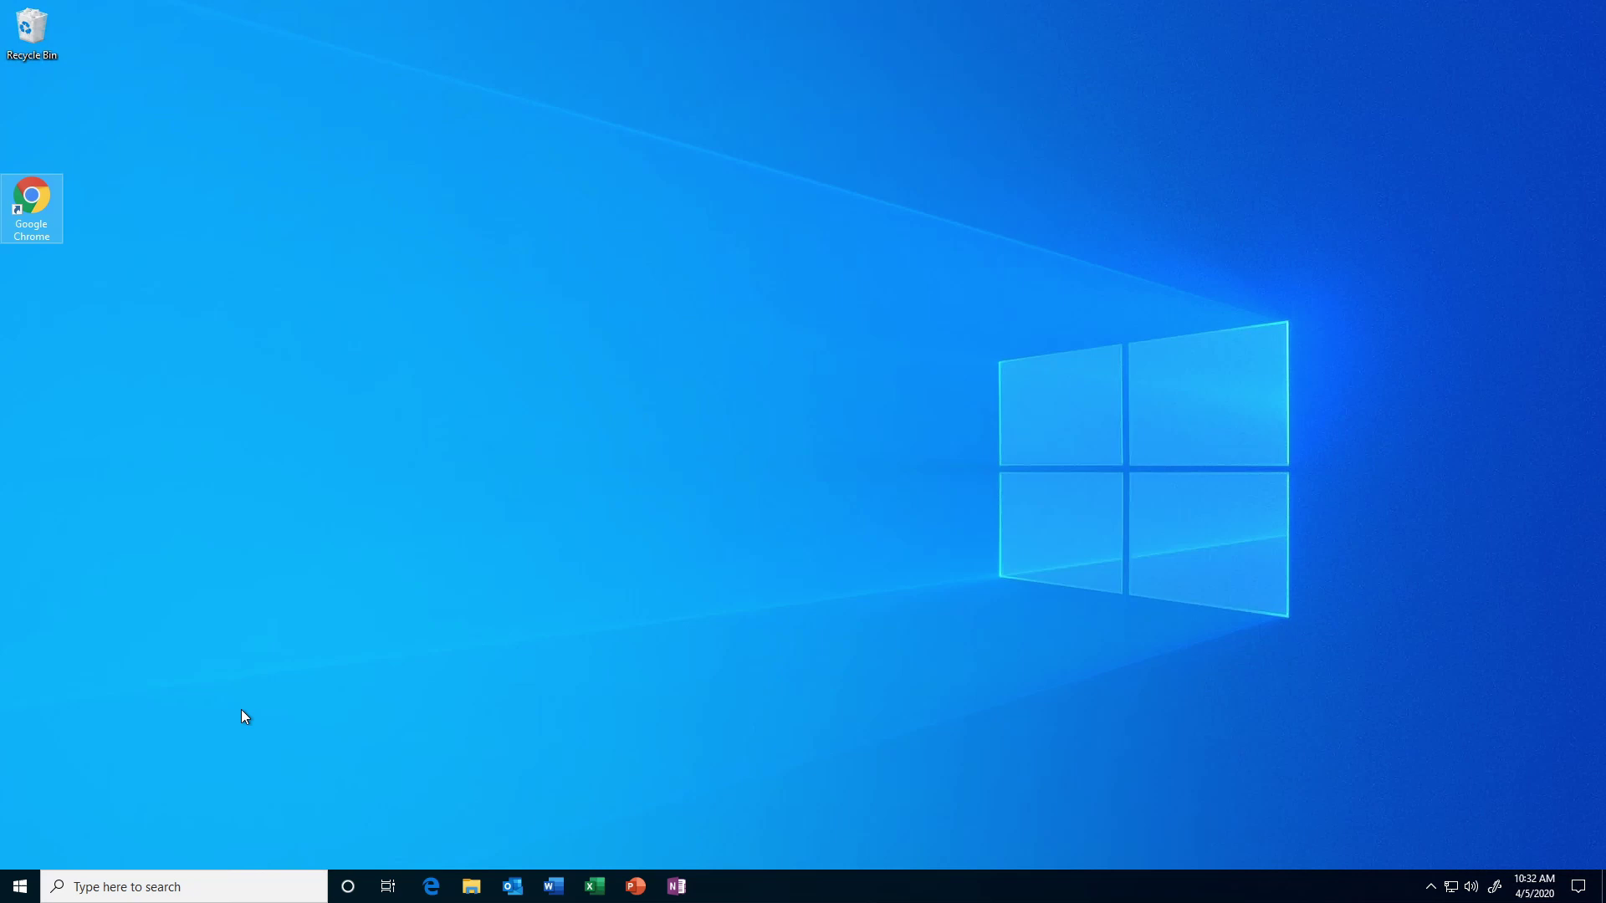
click(24, 887)
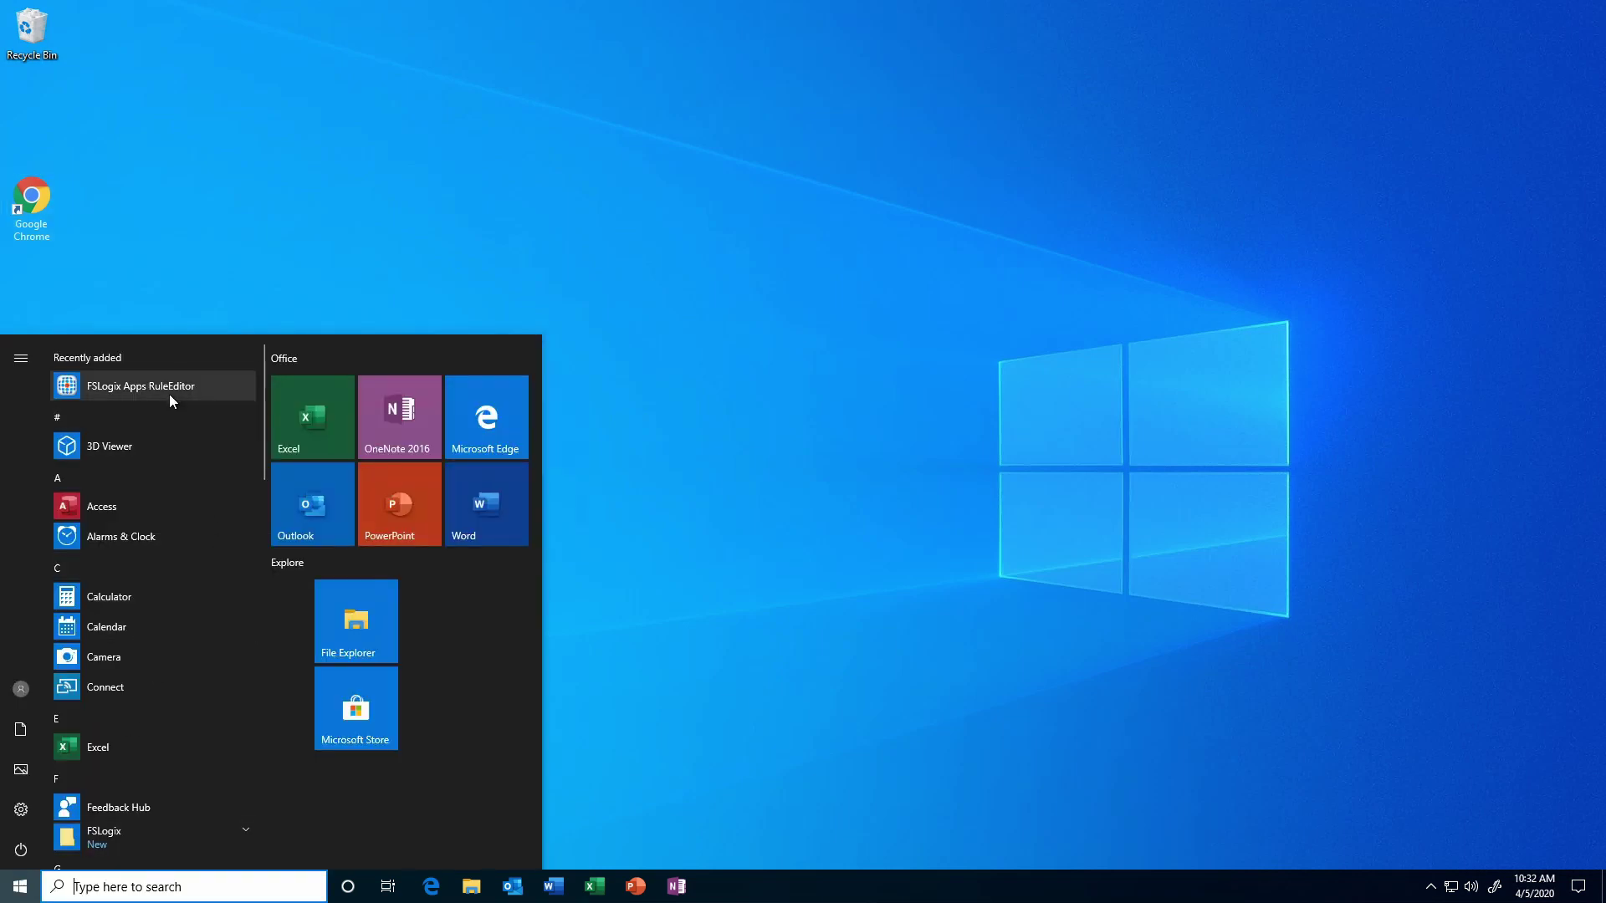
Launch FSLogix Apps RuleEditor from Recently added in the Start menu.
click(170, 393)
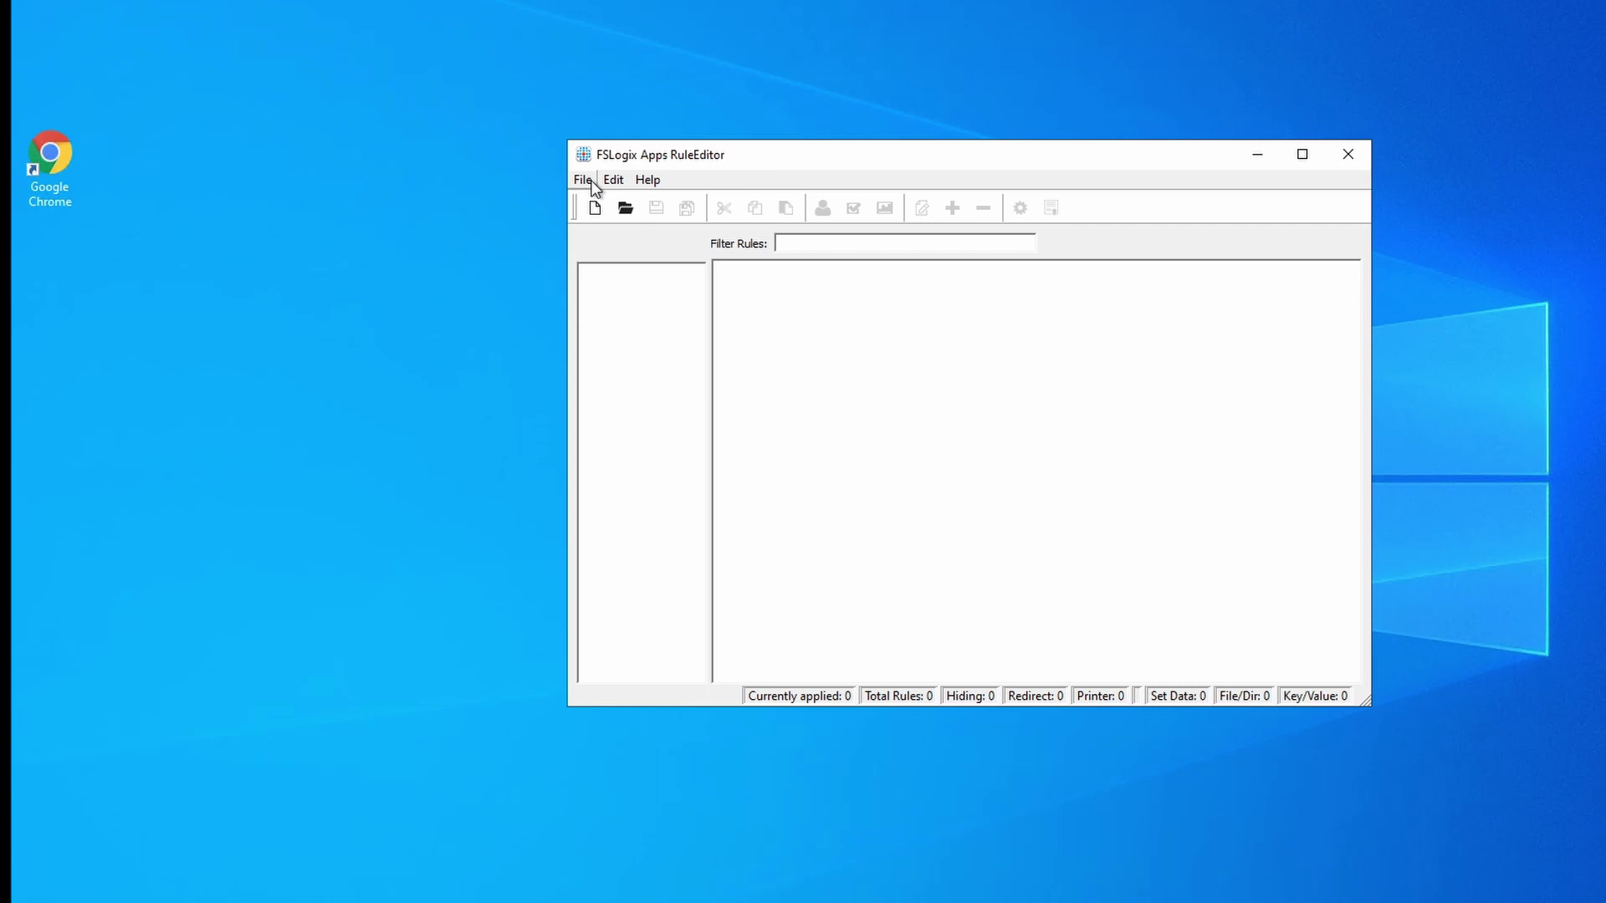
Start a new rule set file named HideChrome.
click(565, 186)
click(615, 195)
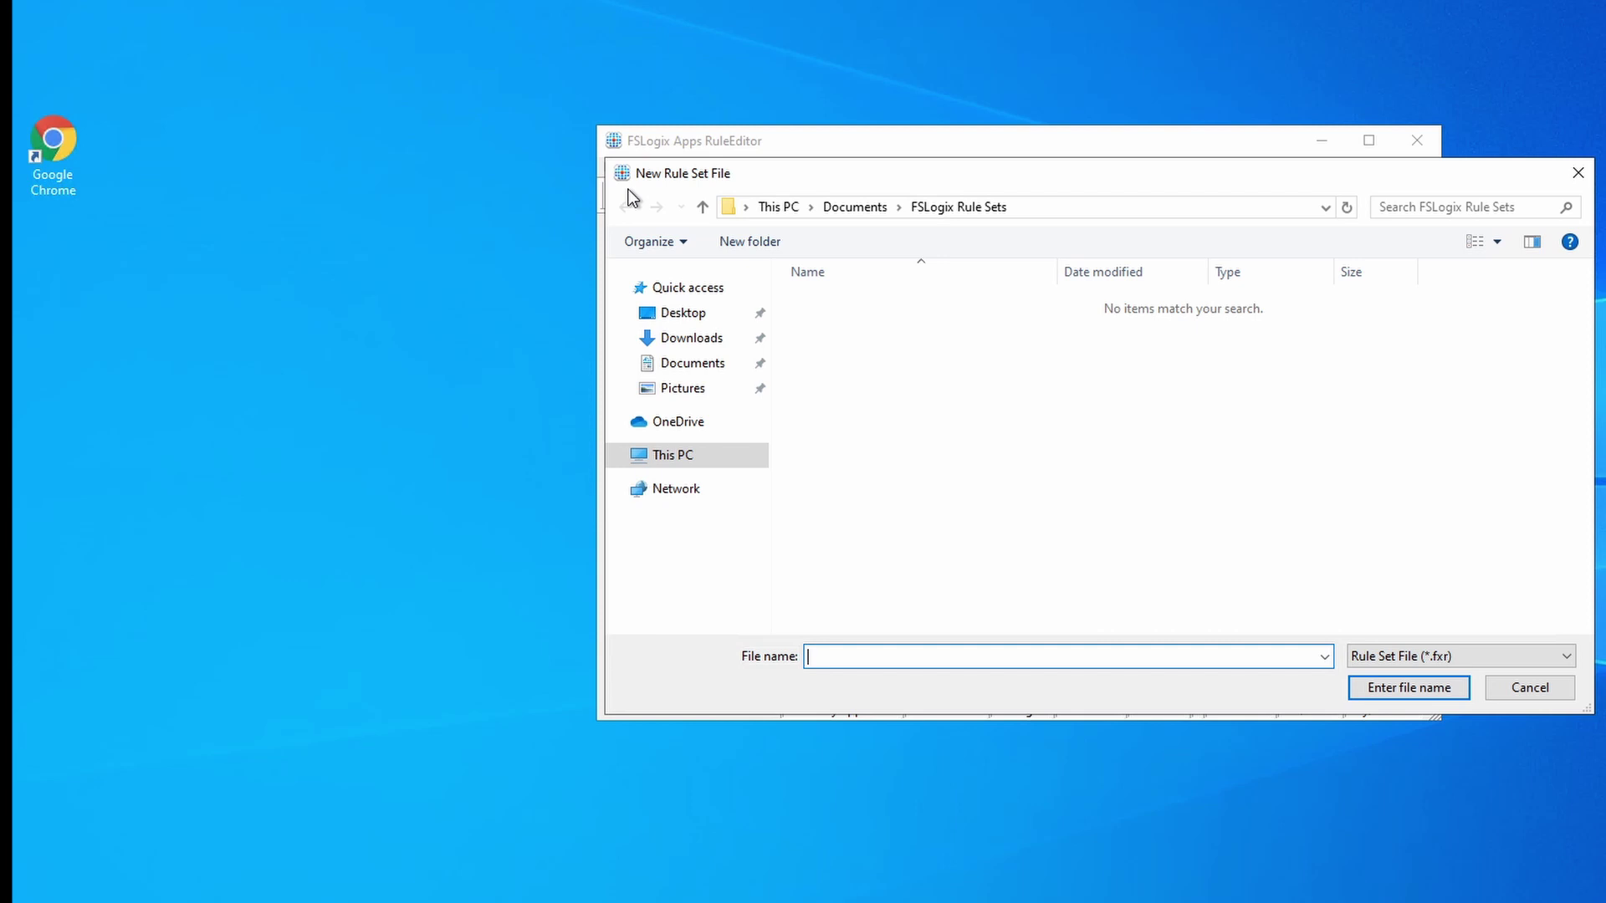
text(HideChrome)
key(Return)
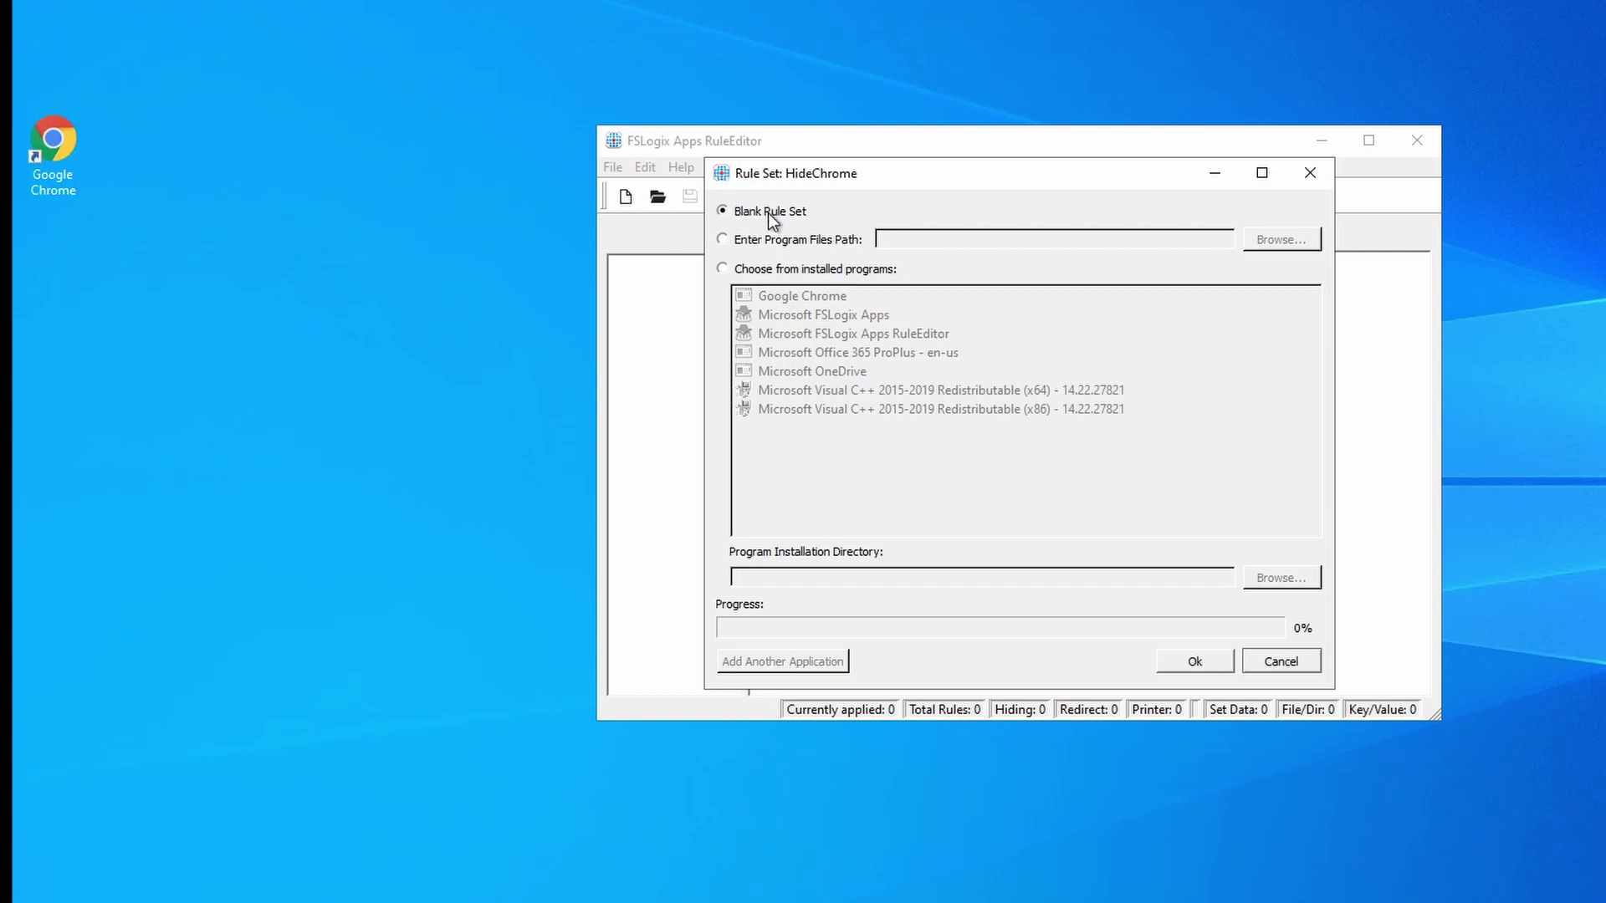
Generate the seven hiding rules by scanning the installed Google Chrome program.
click(791, 241)
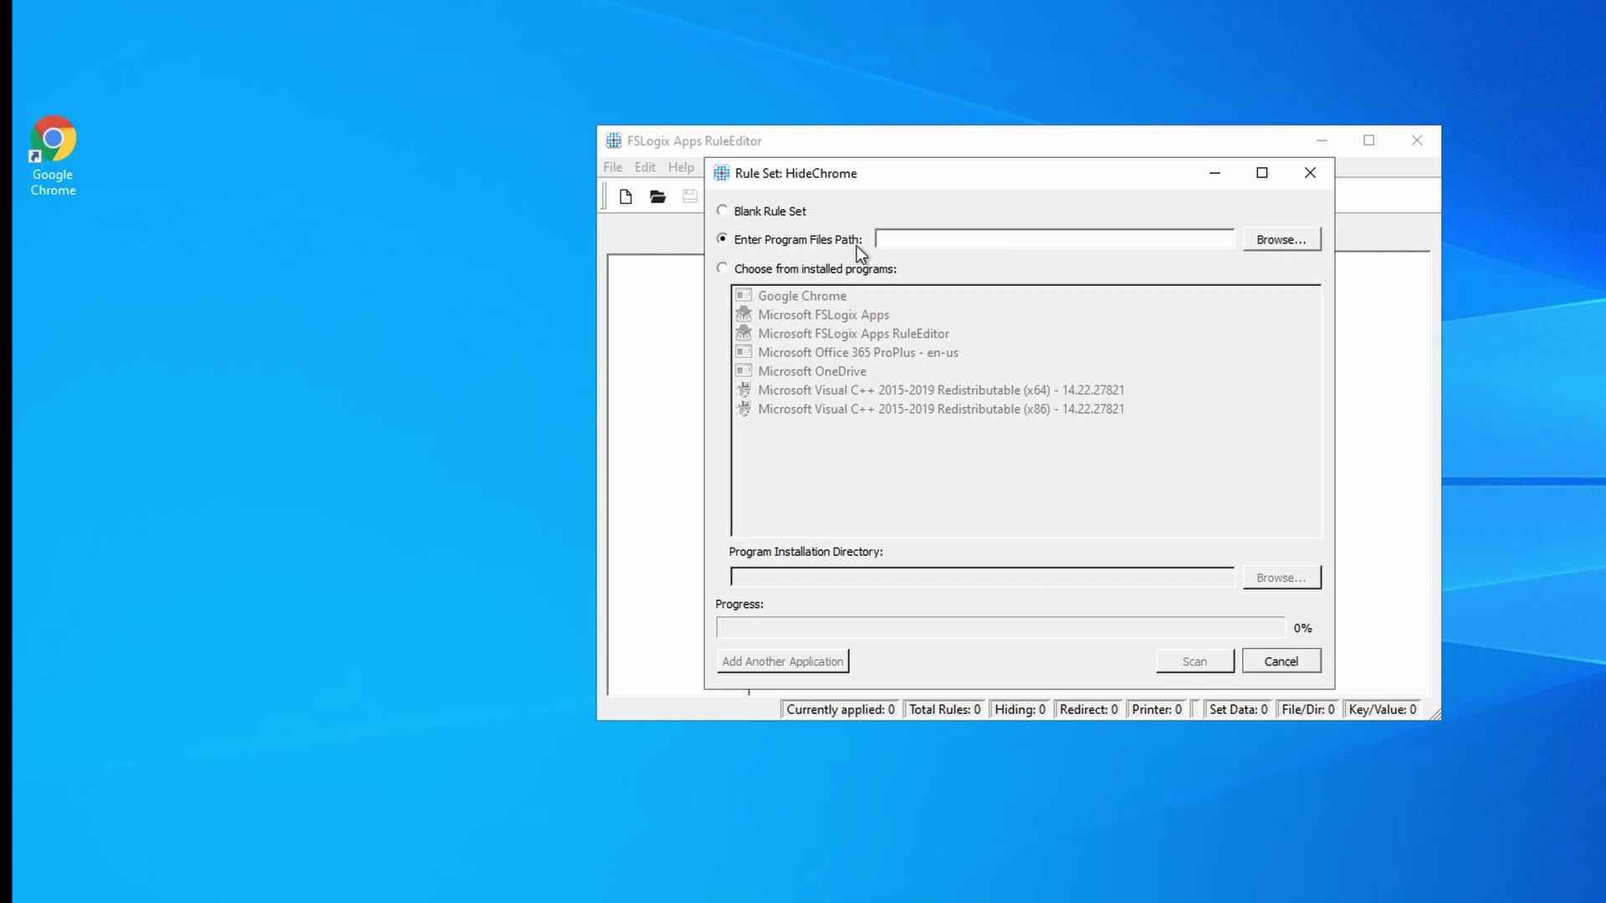
click(741, 269)
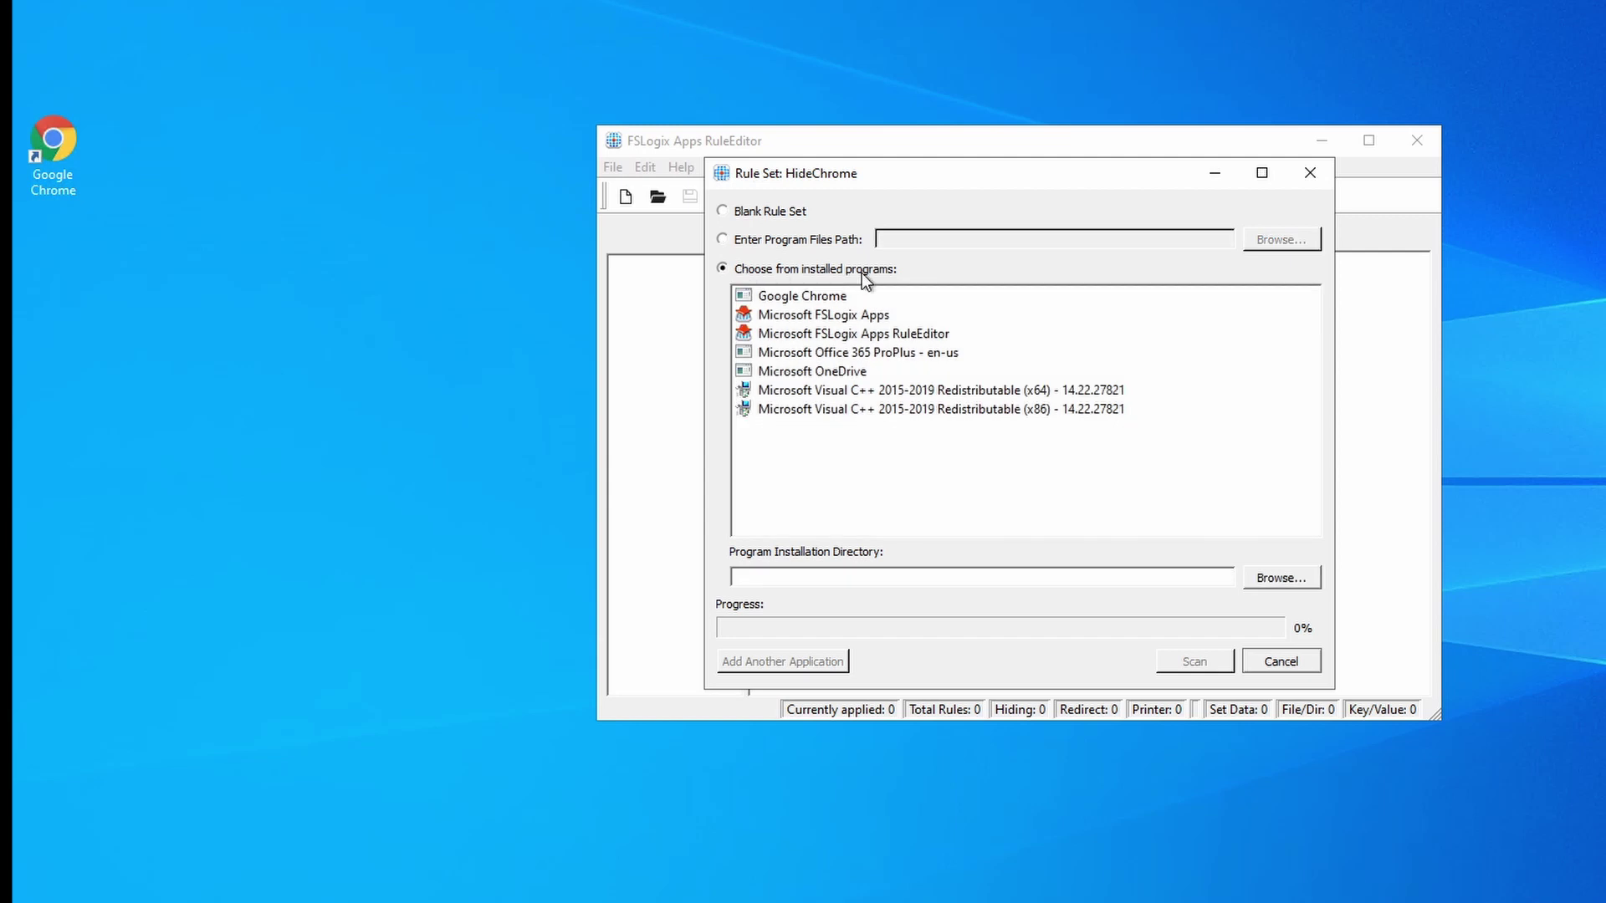
click(801, 298)
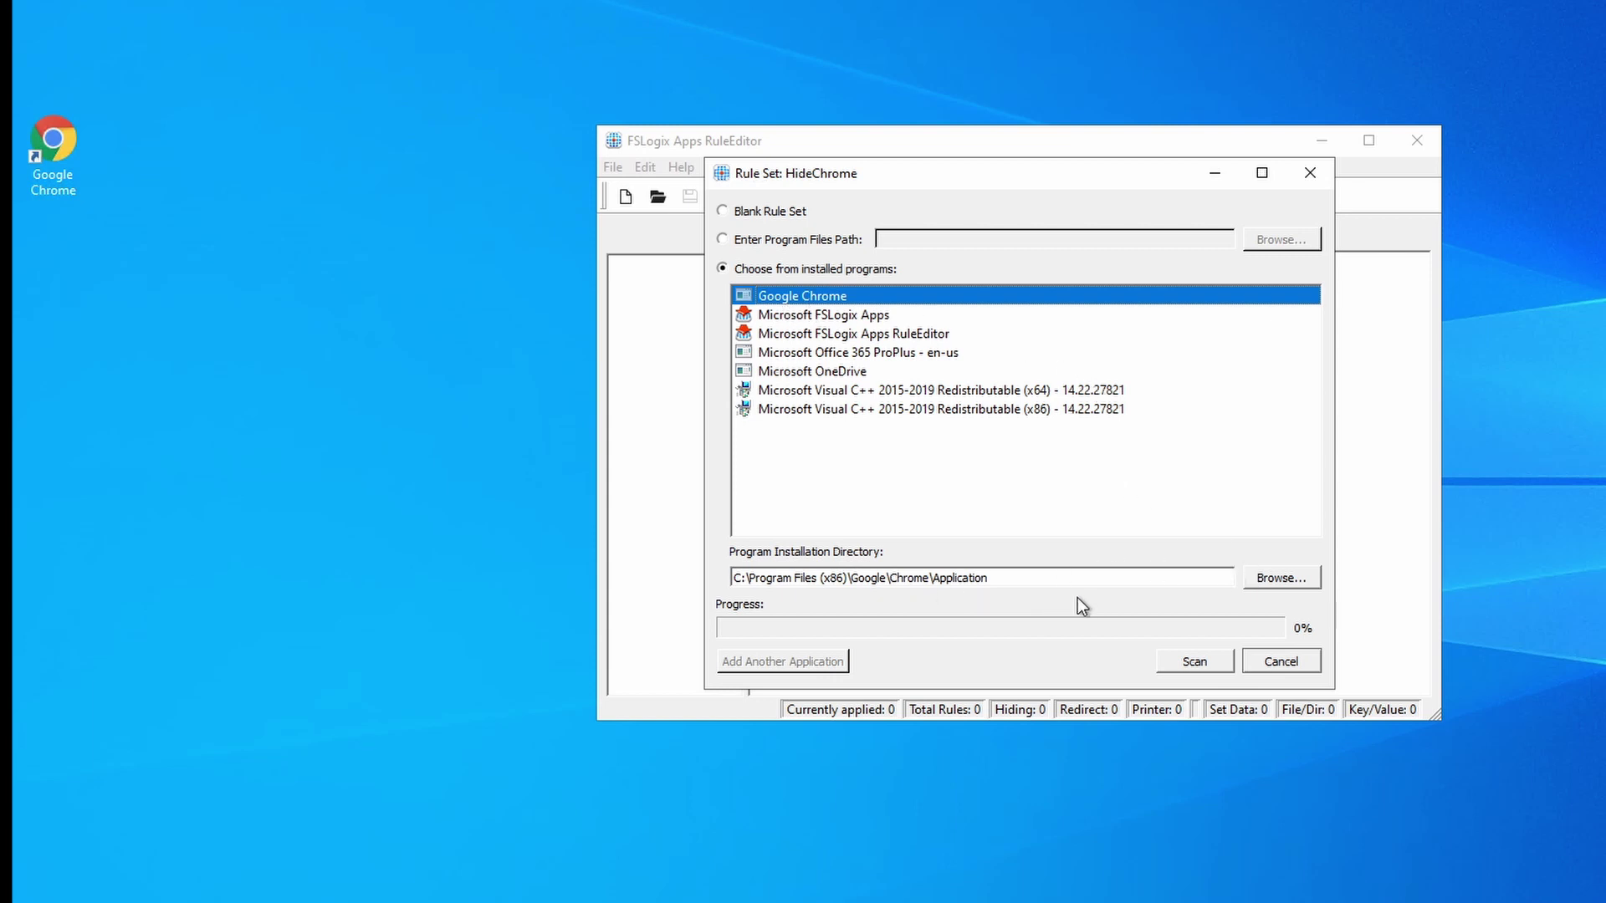
click(1186, 665)
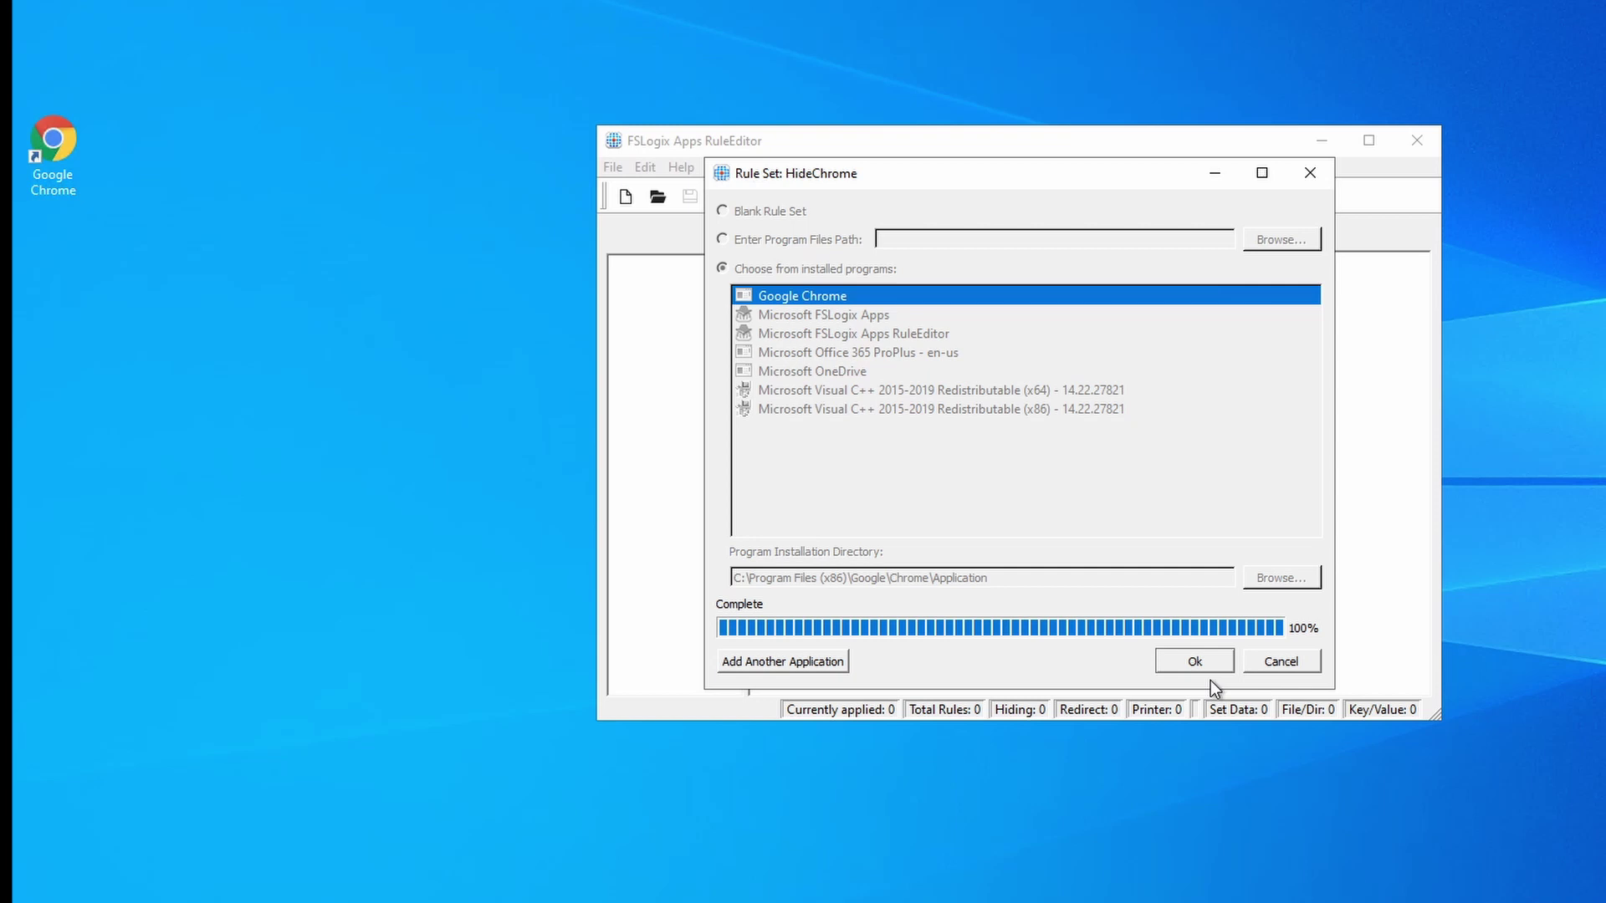
click(1196, 661)
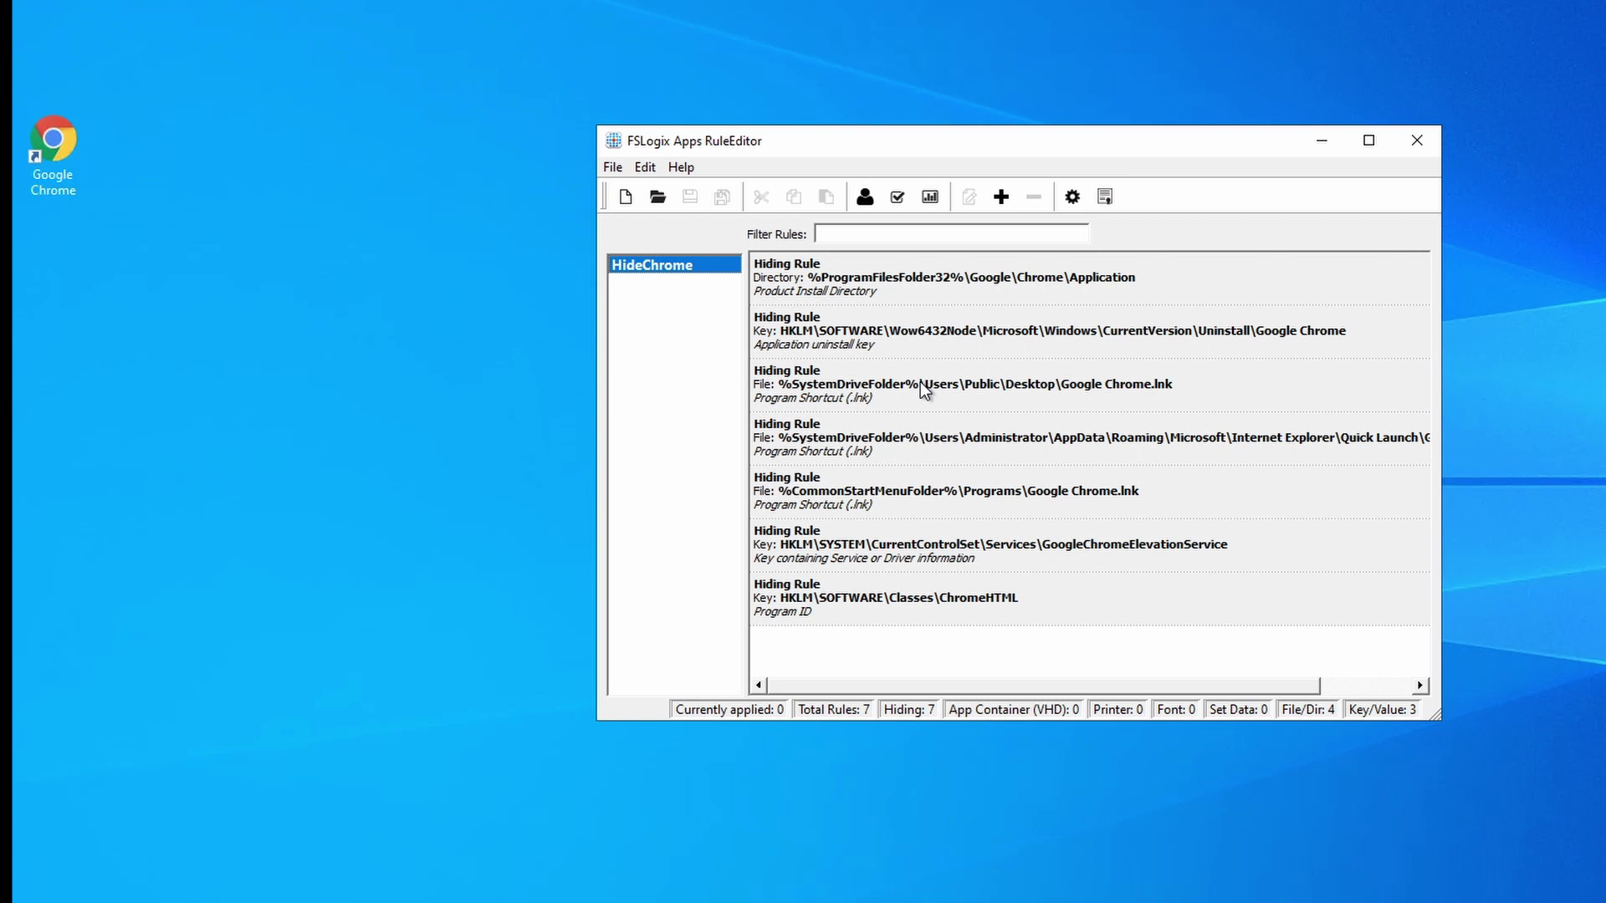
click(897, 199)
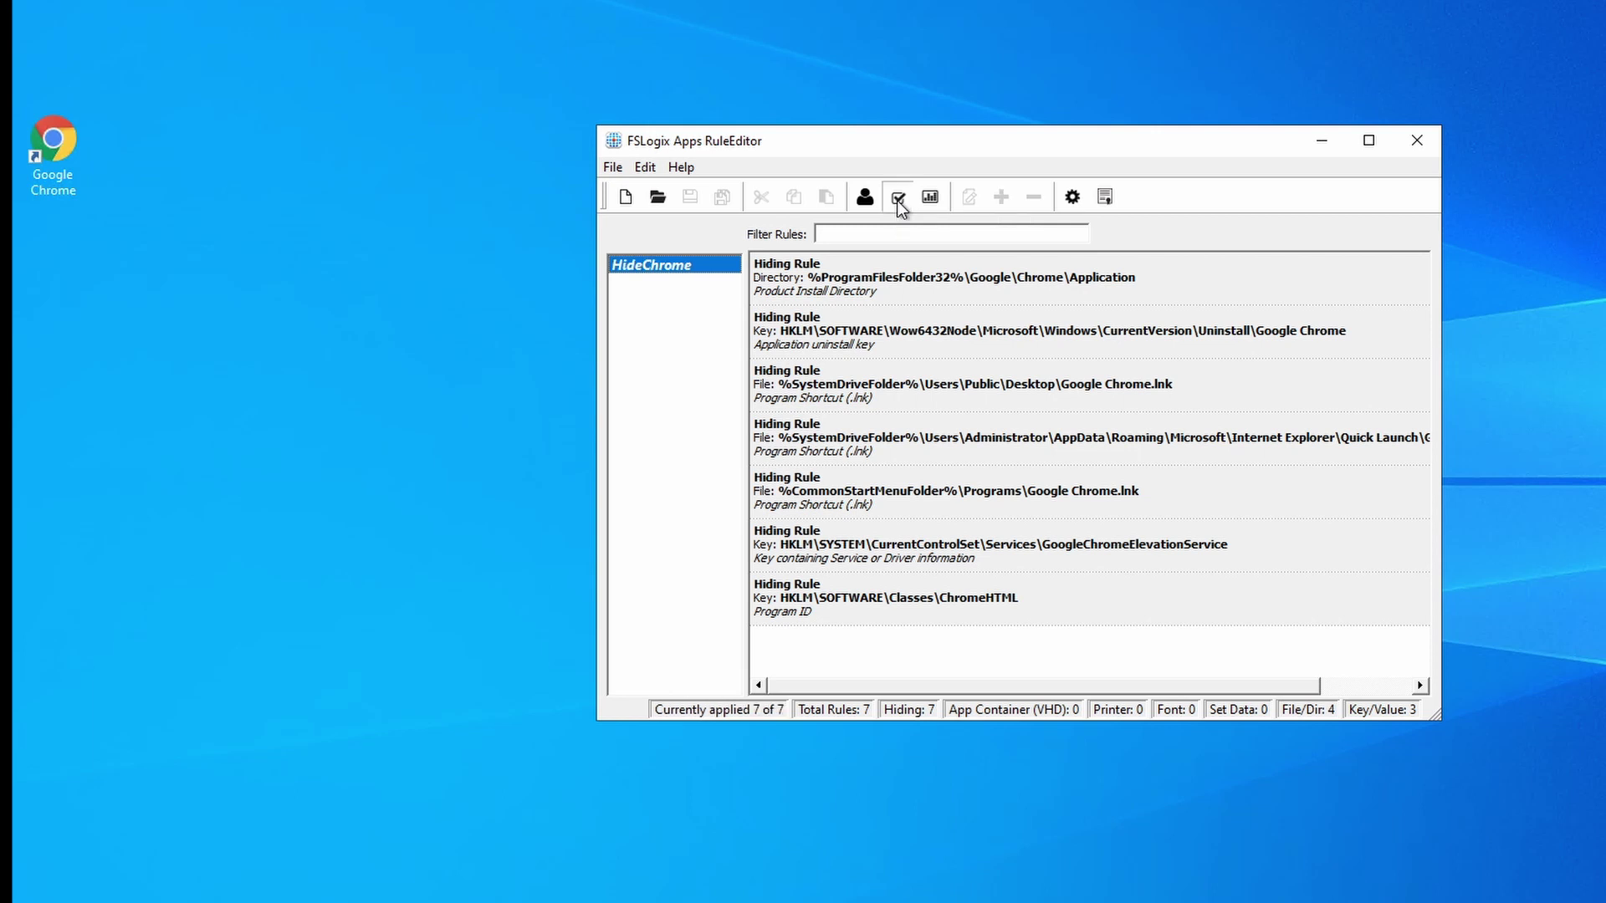
click(226, 871)
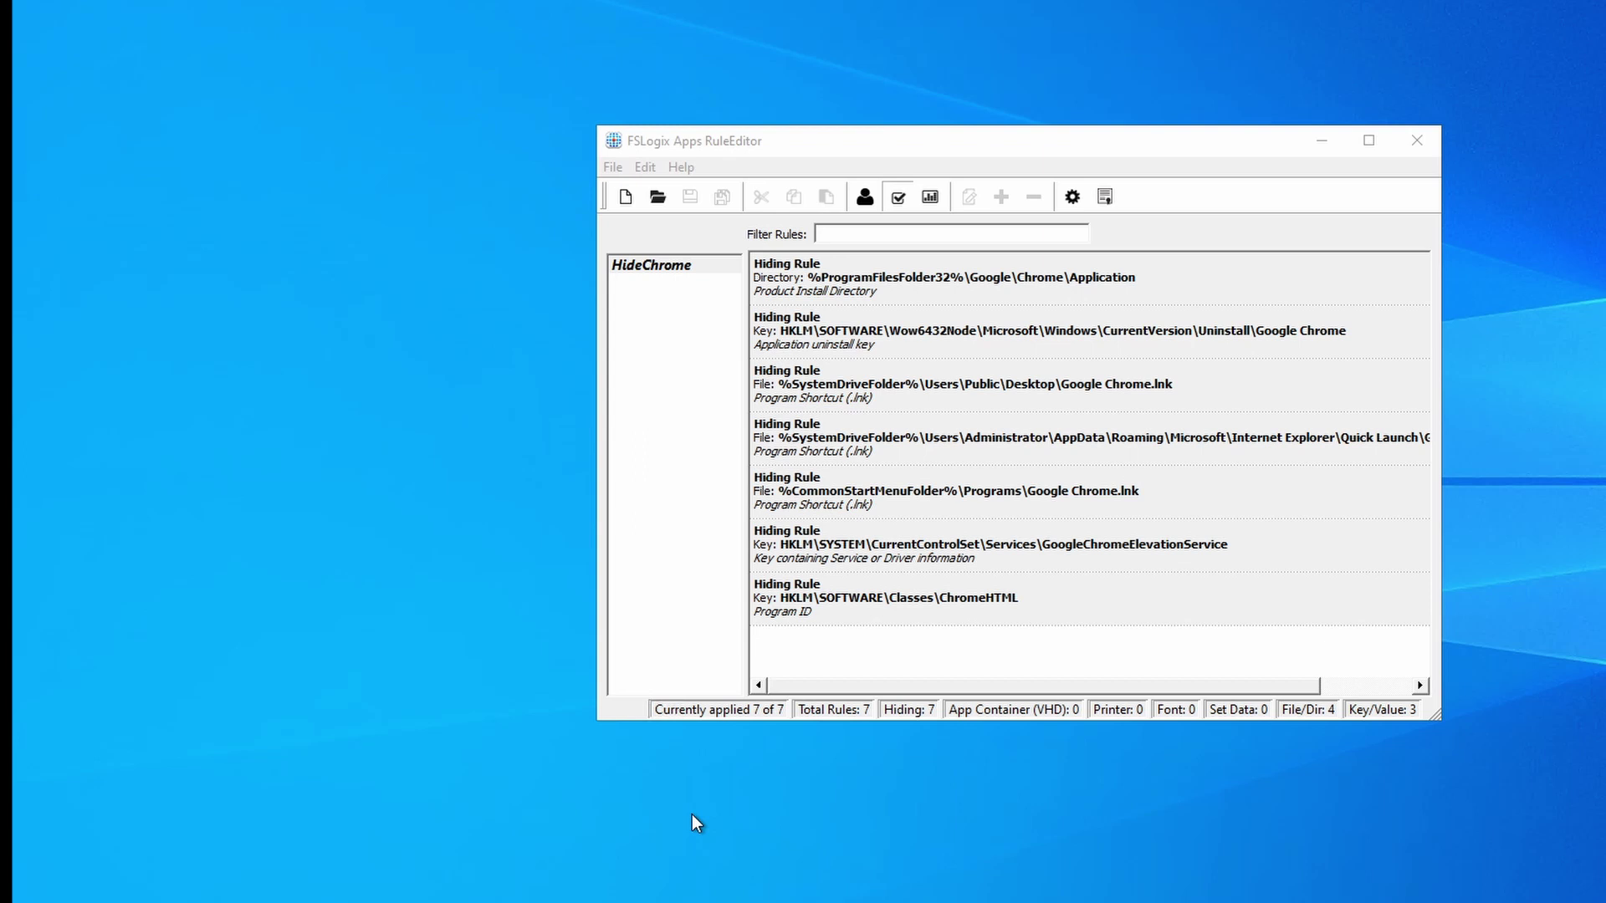
click(898, 199)
drag(859, 150, 693, 128)
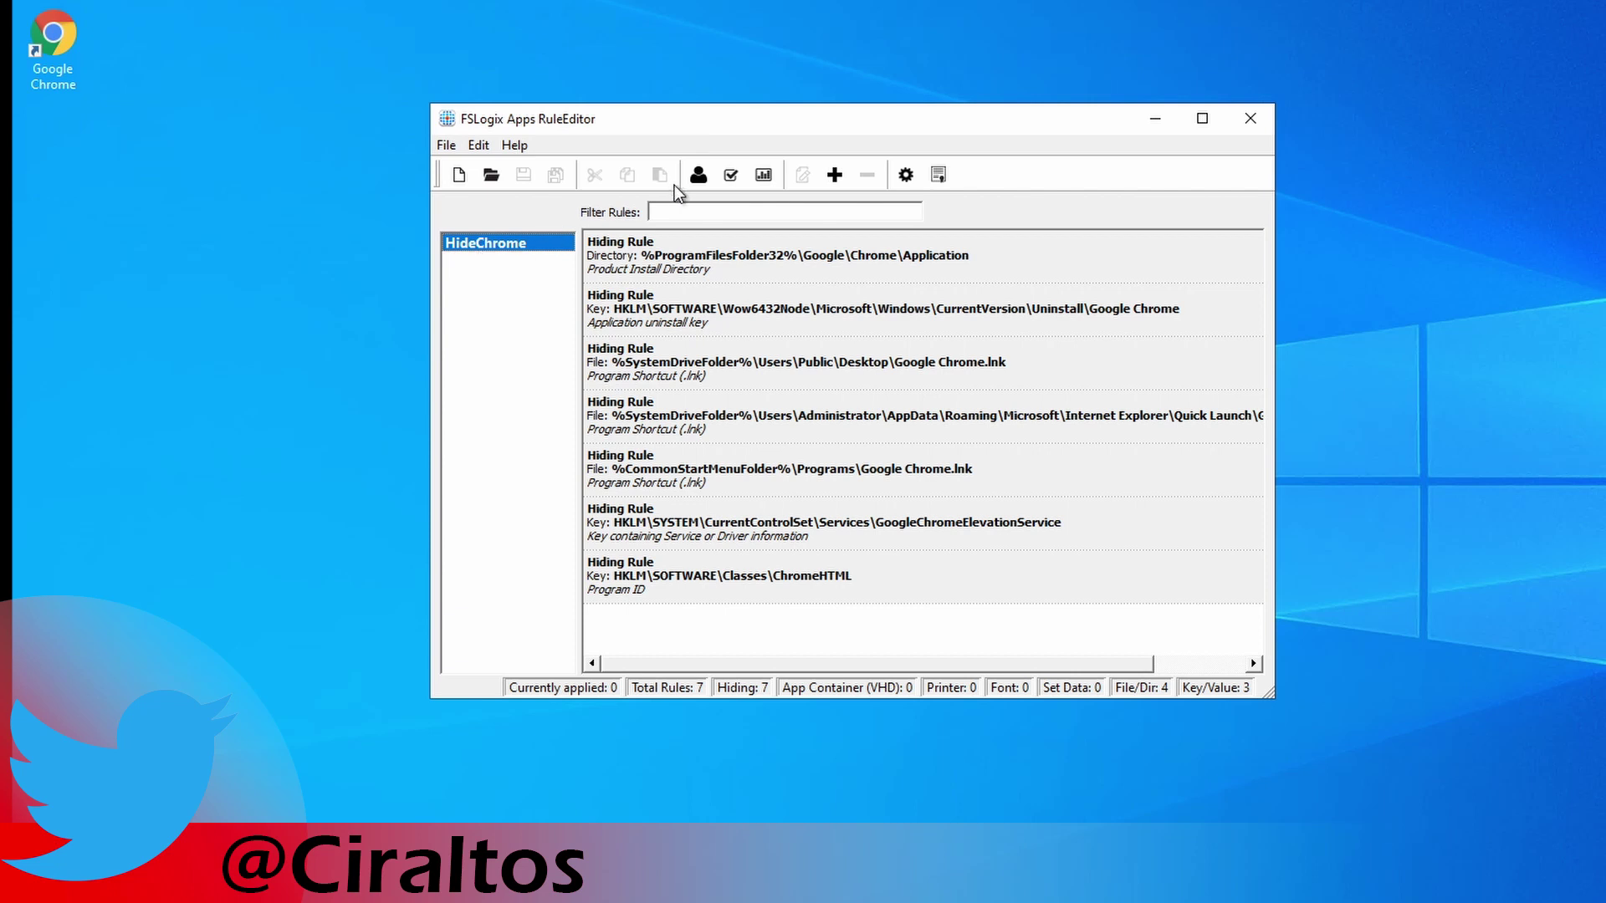
Add the CIRALTOS\NoChrome group as an assignment for HideChrome.
click(699, 175)
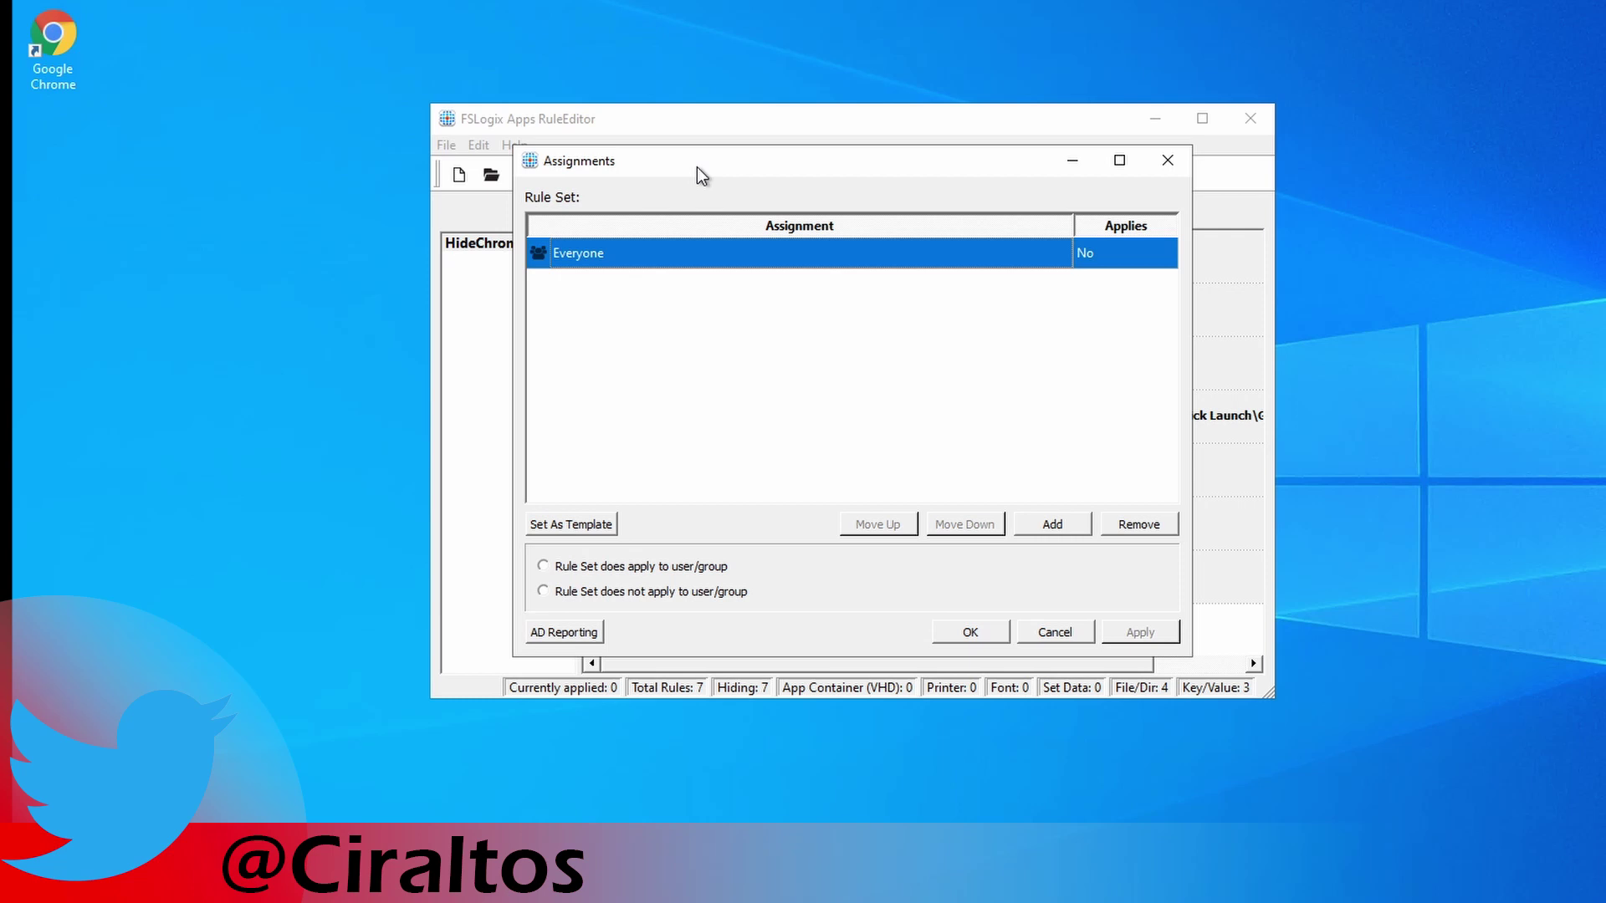
click(1053, 530)
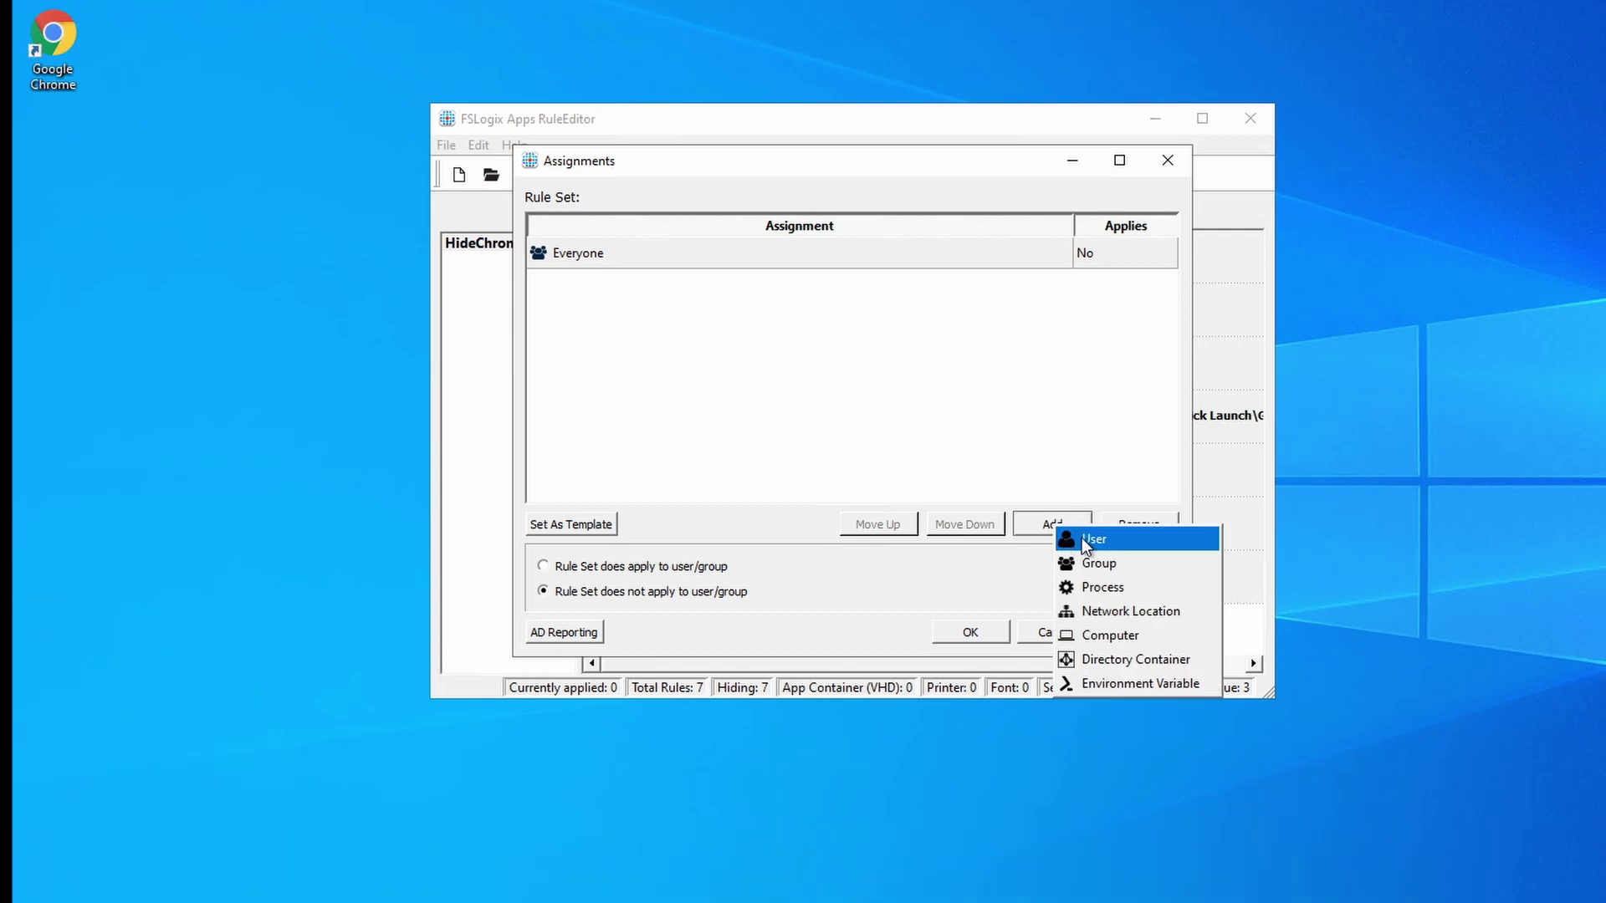
click(1091, 563)
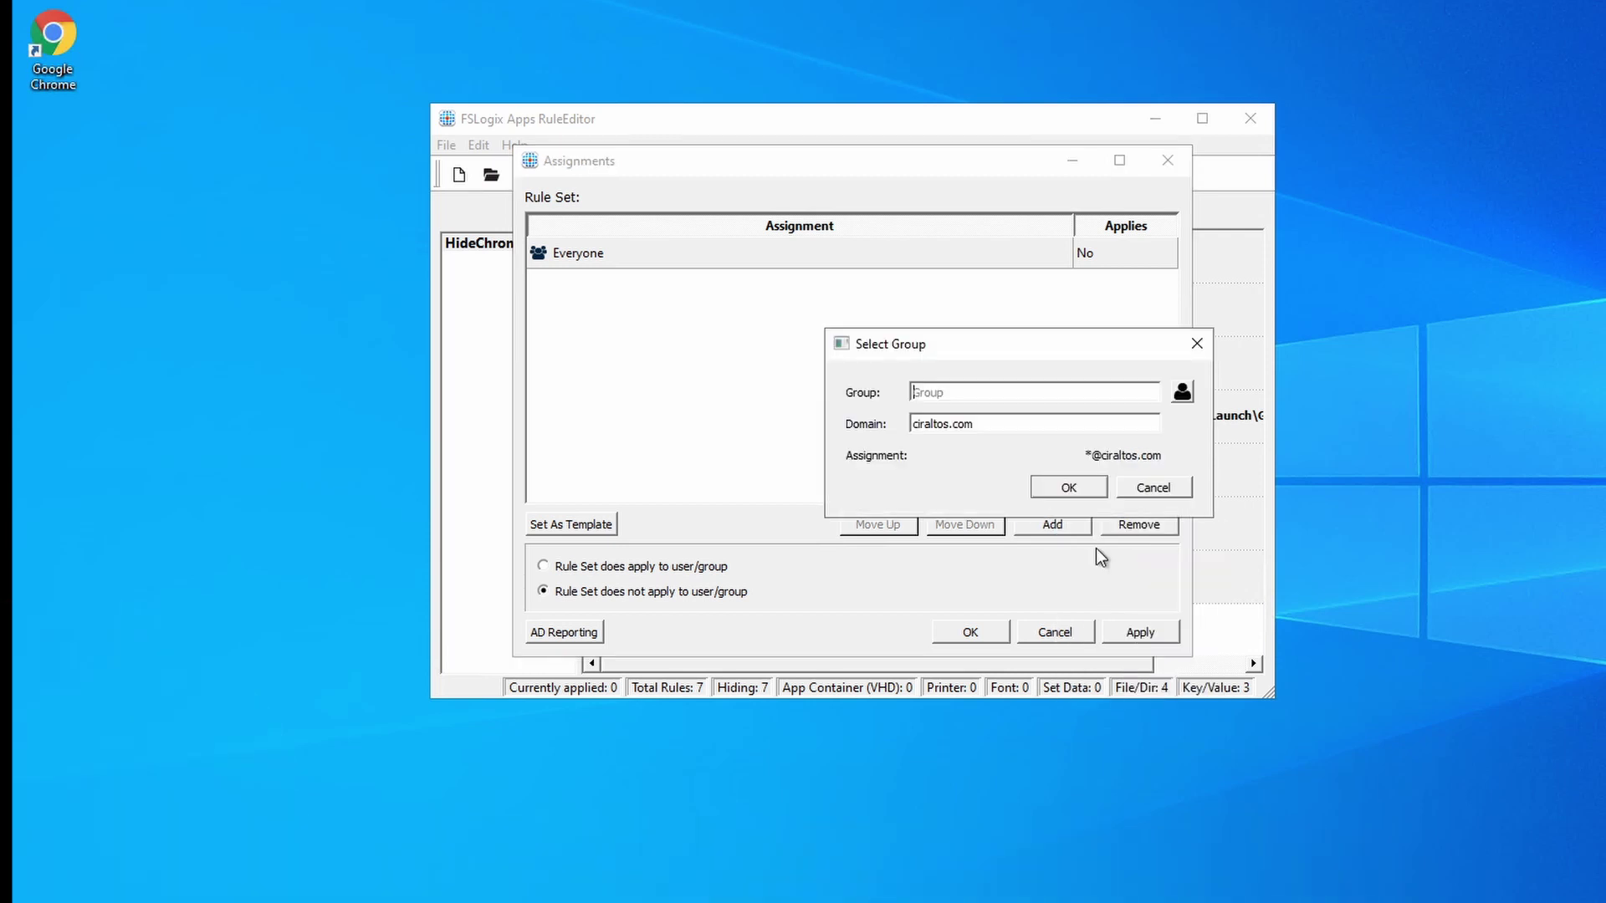
click(1182, 397)
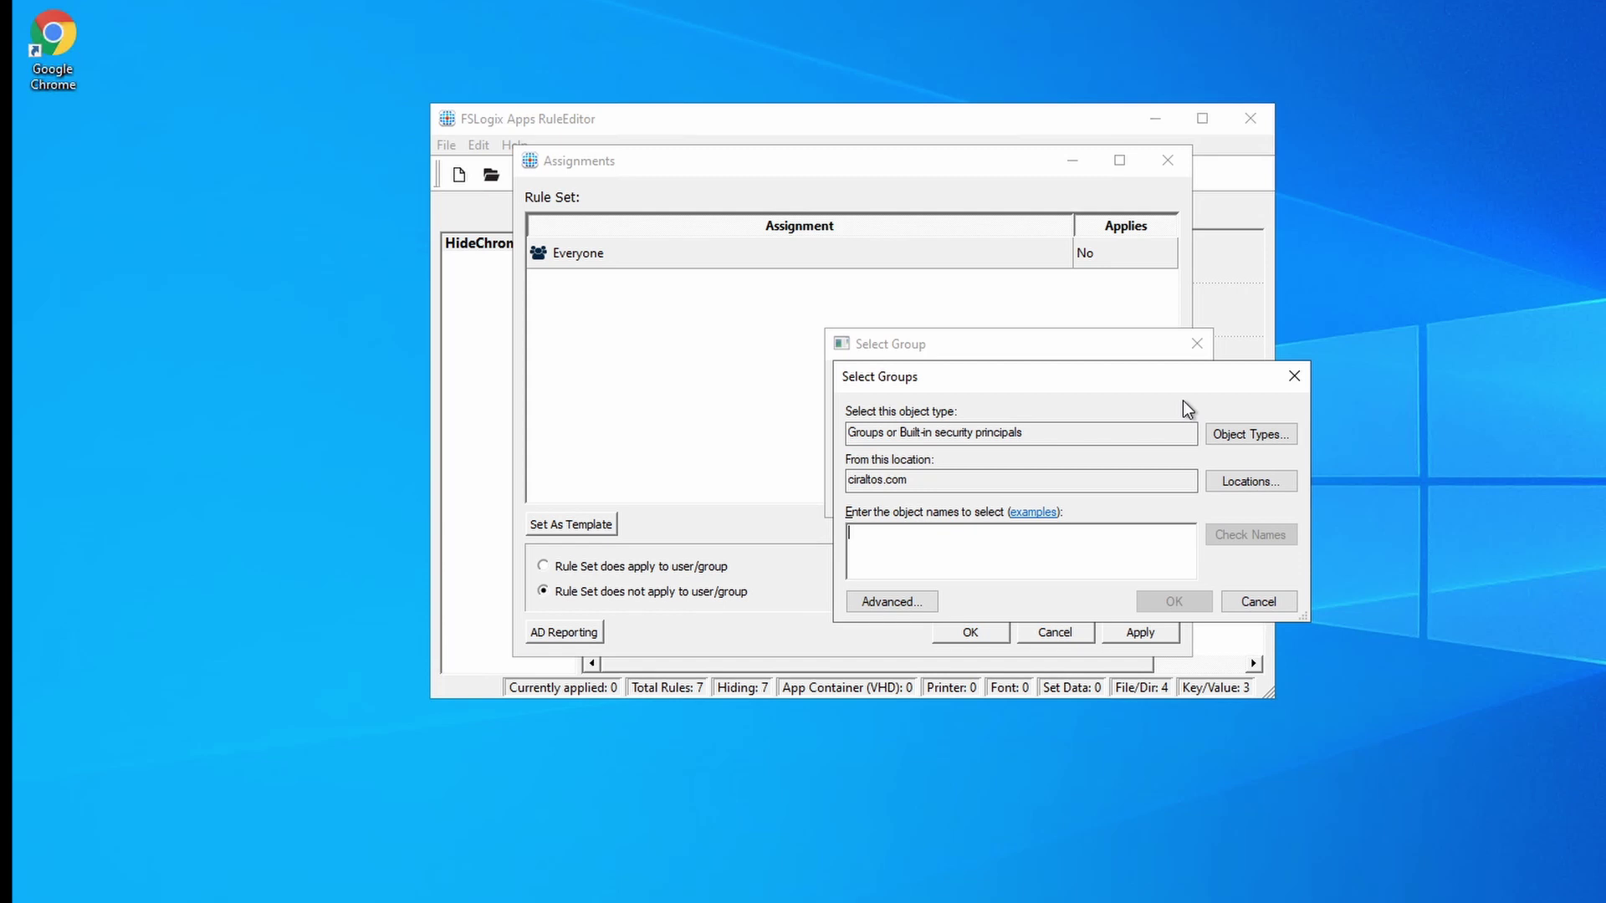
text(noc)
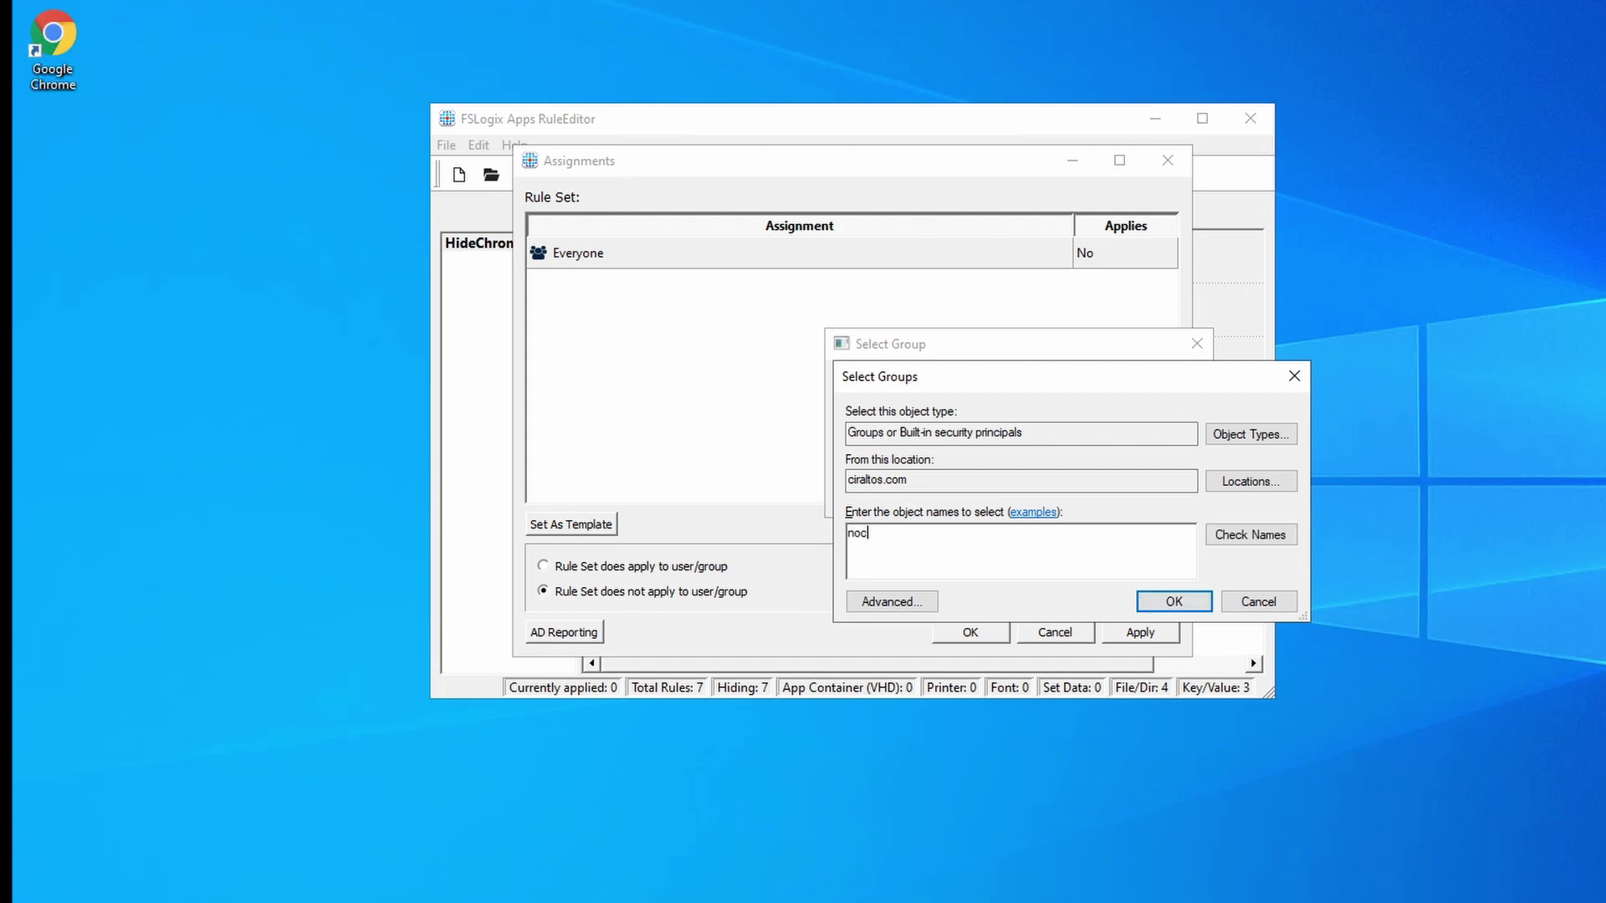
text(hrome)
key(Return)
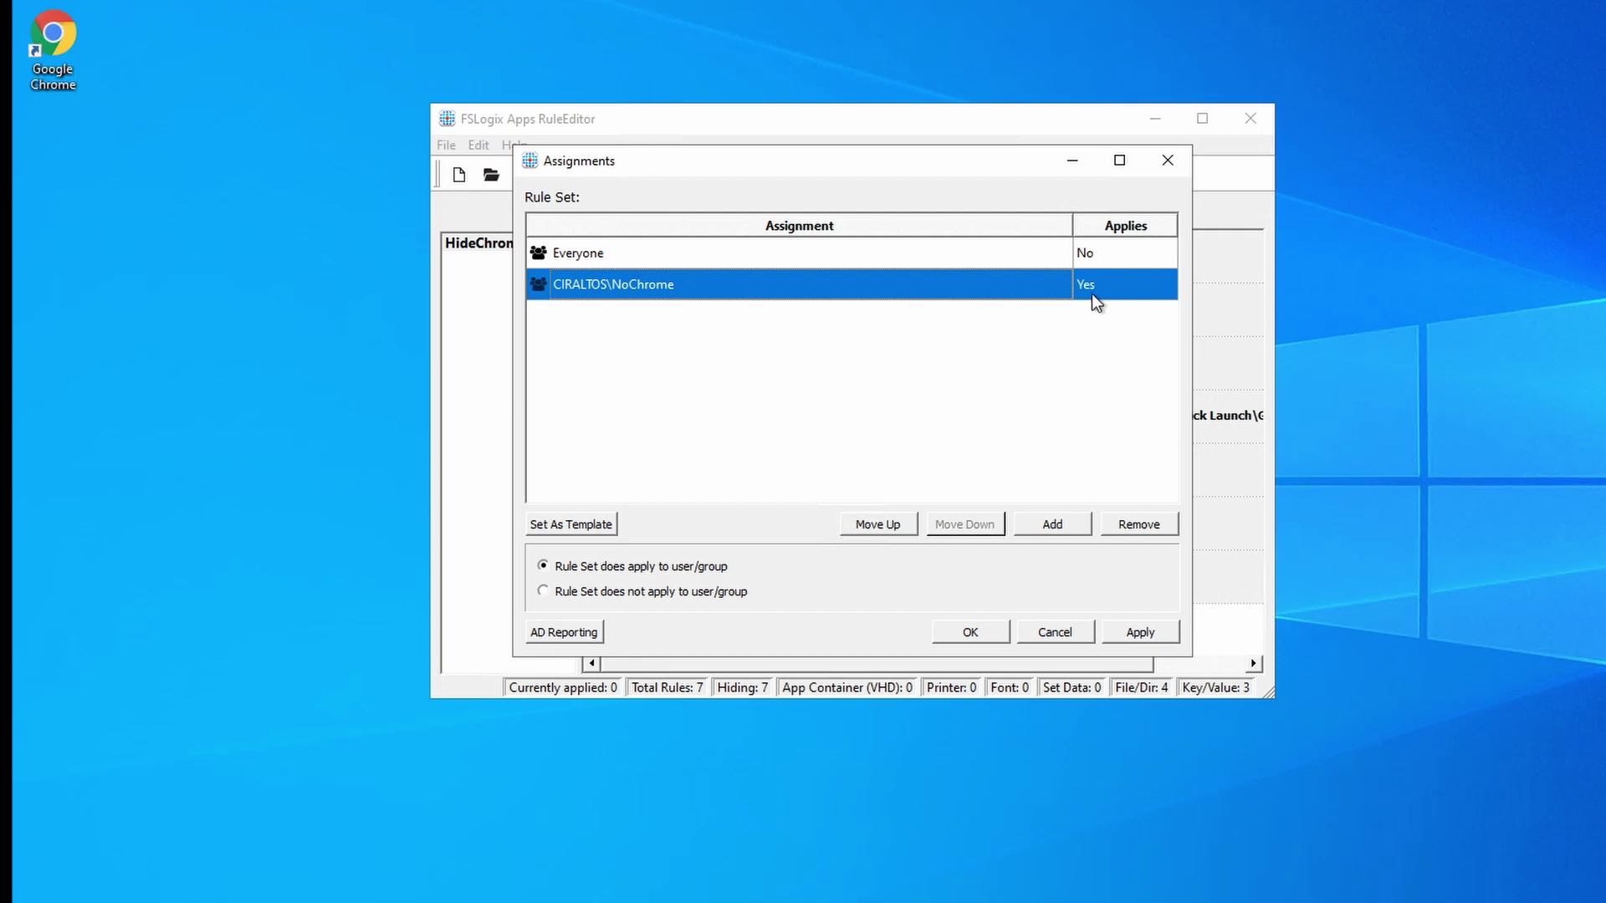
Move the NoChrome assignment below Everyone and apply the assignments.
click(866, 526)
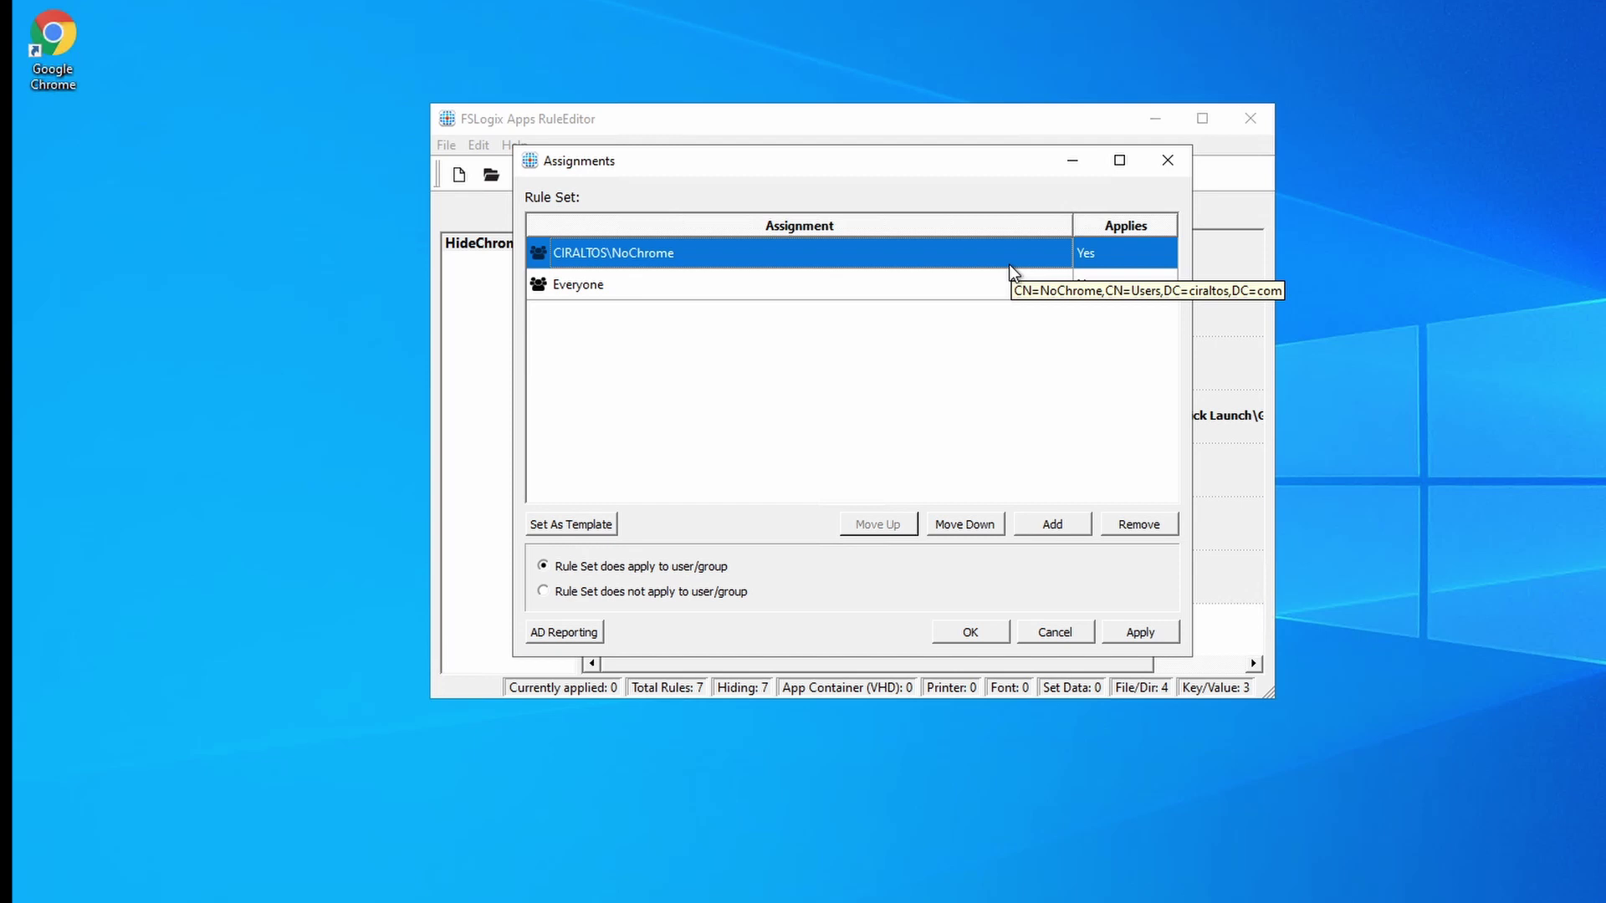
click(966, 525)
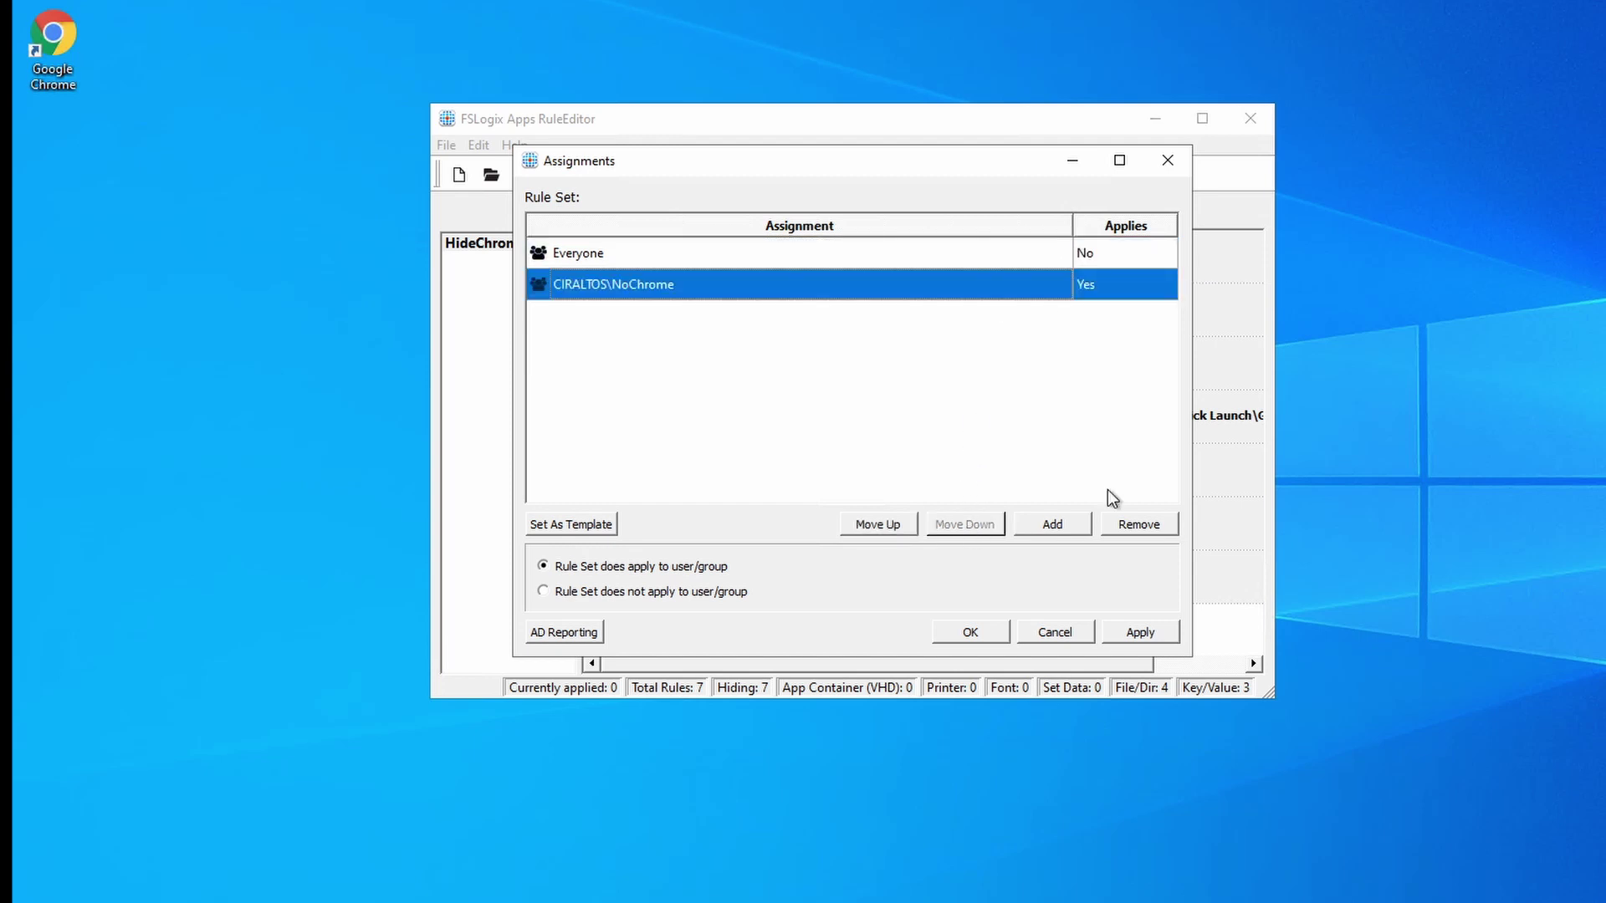
click(1146, 637)
click(968, 633)
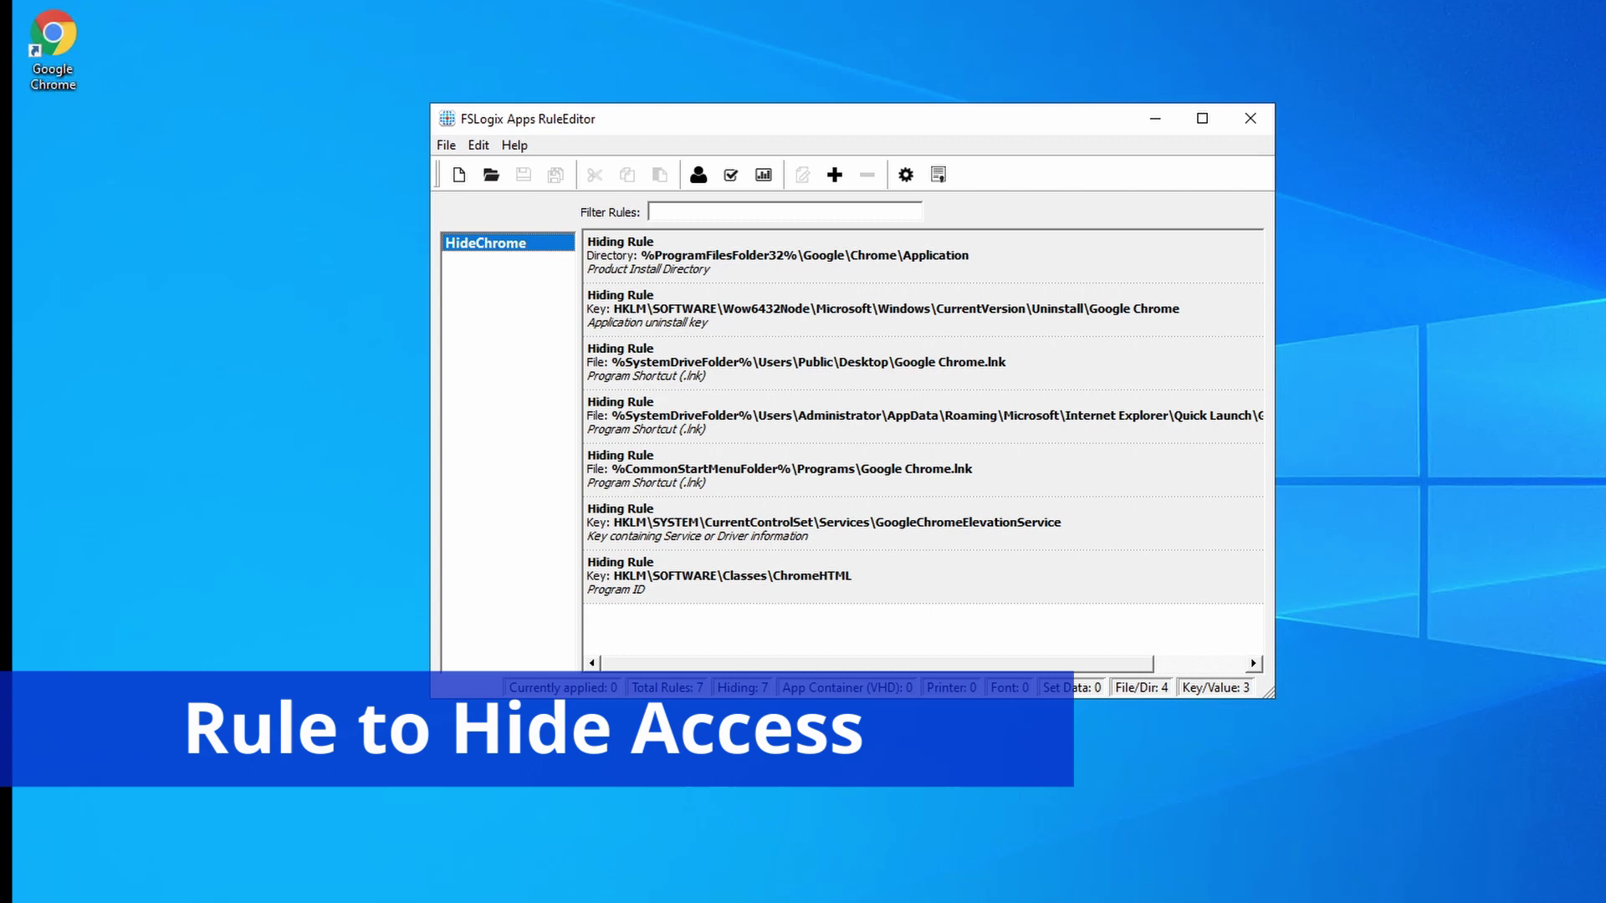
Create a blank rule set file named HideAccess.
click(459, 174)
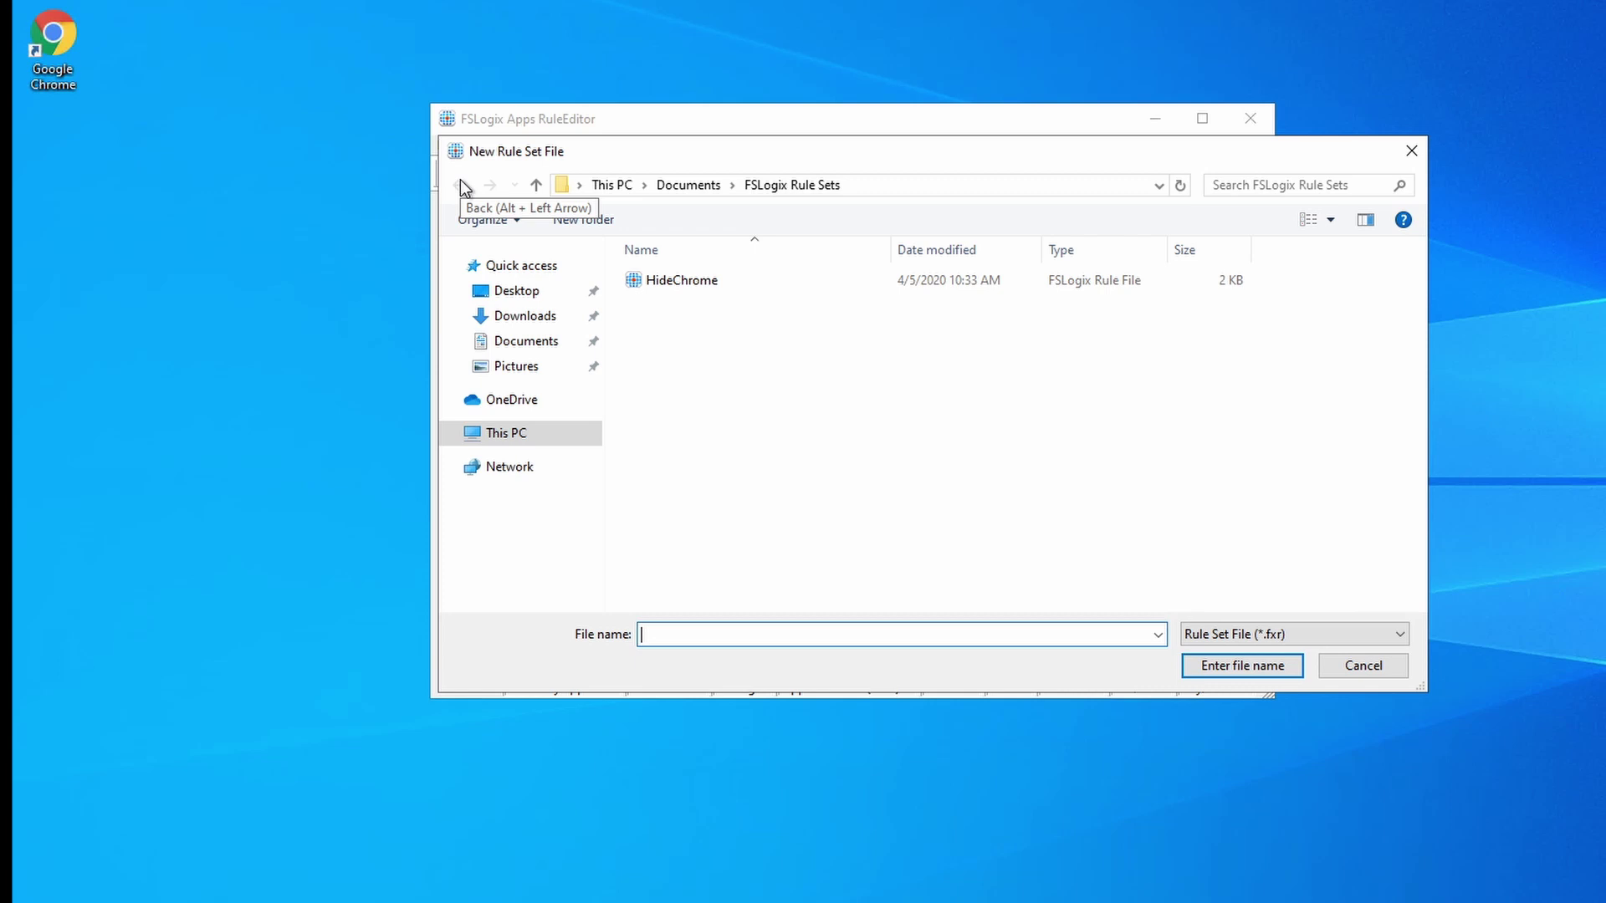
text(Hide)
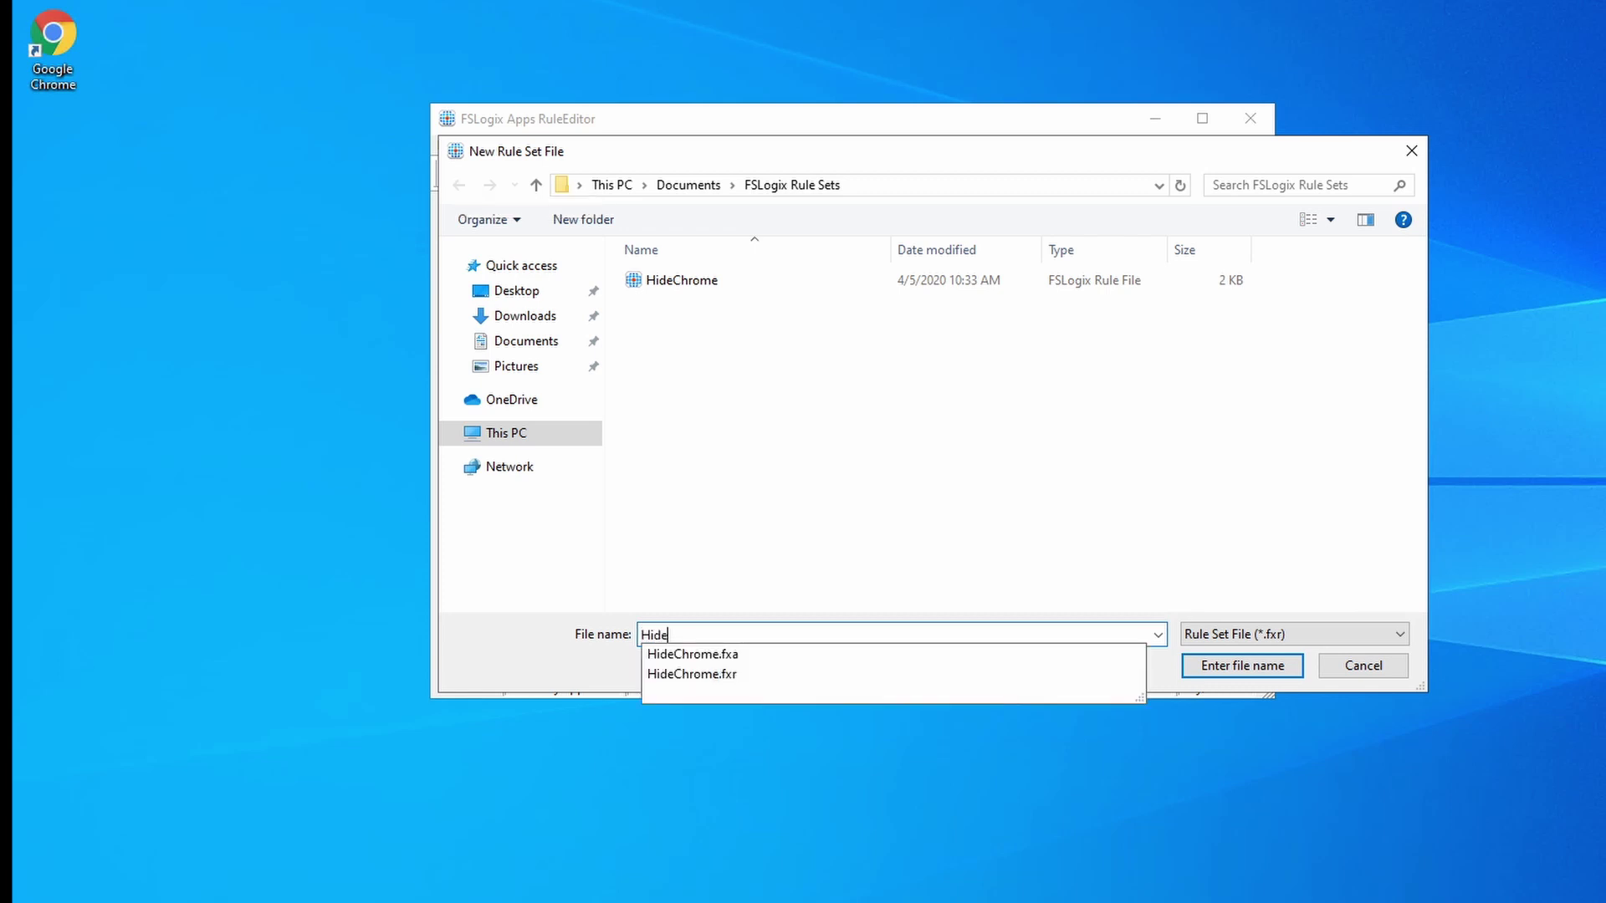
text(Access)
key(Return)
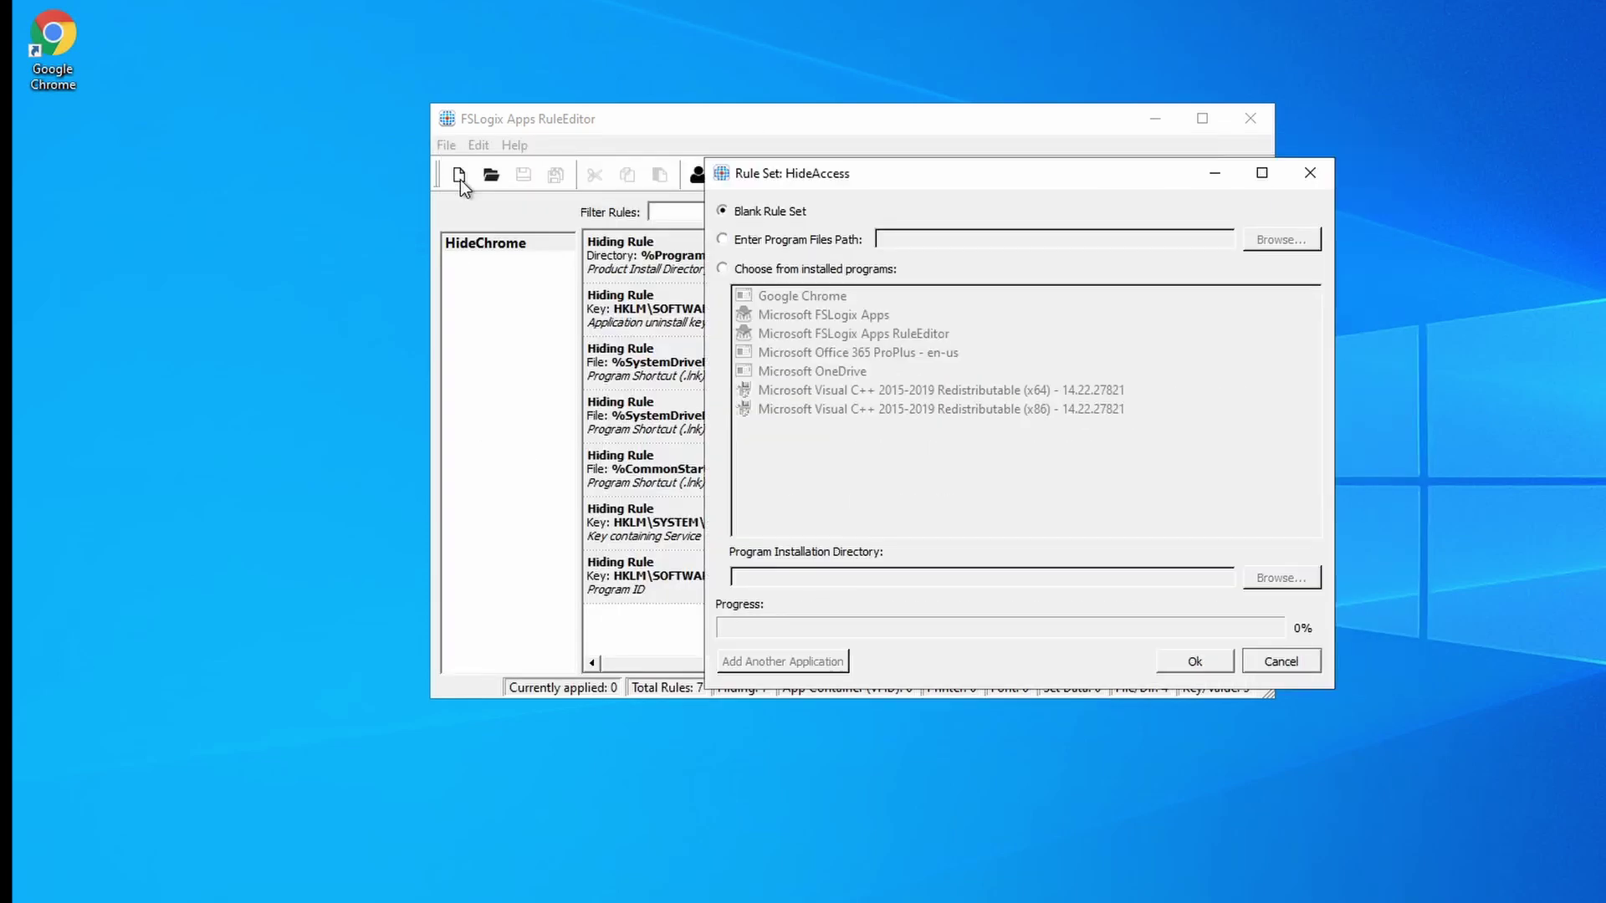
click(723, 269)
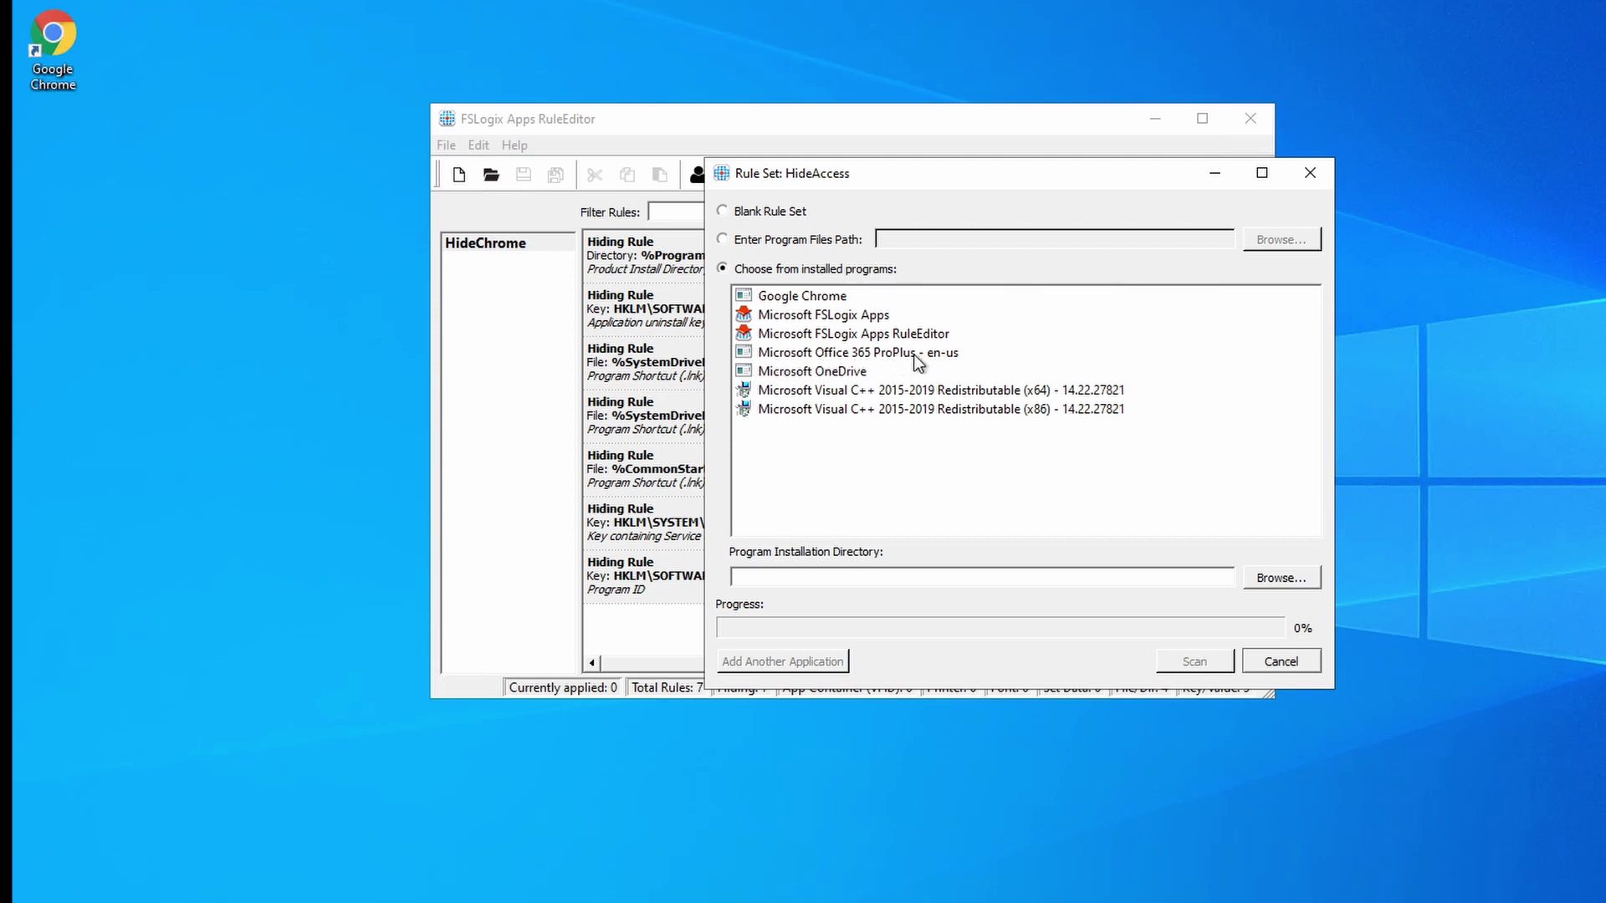
click(779, 213)
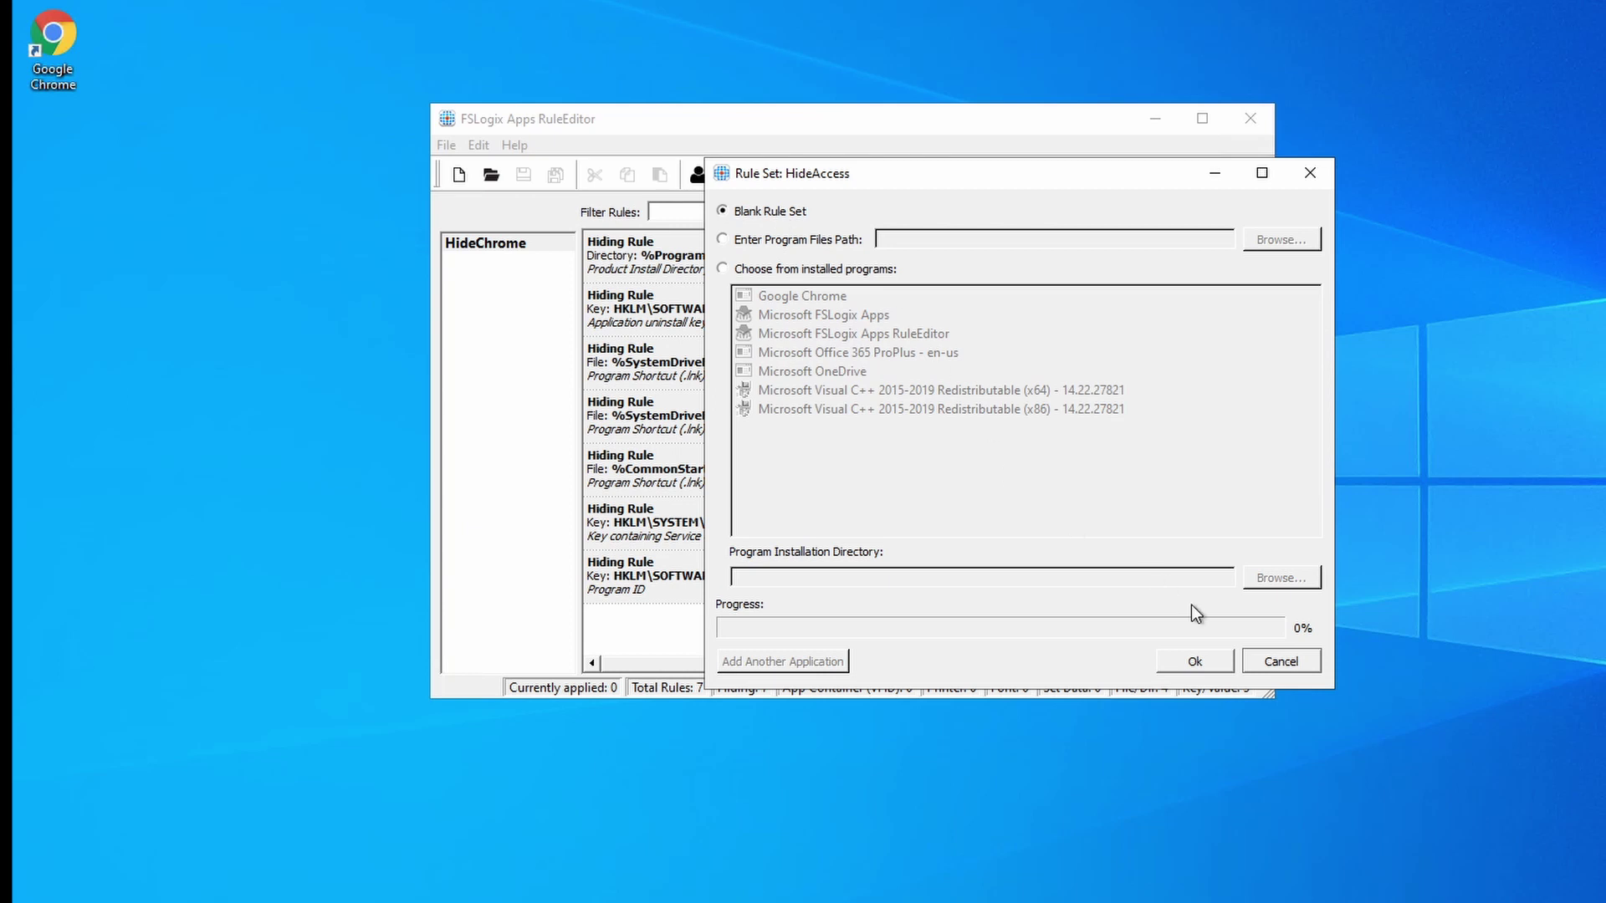
click(1213, 663)
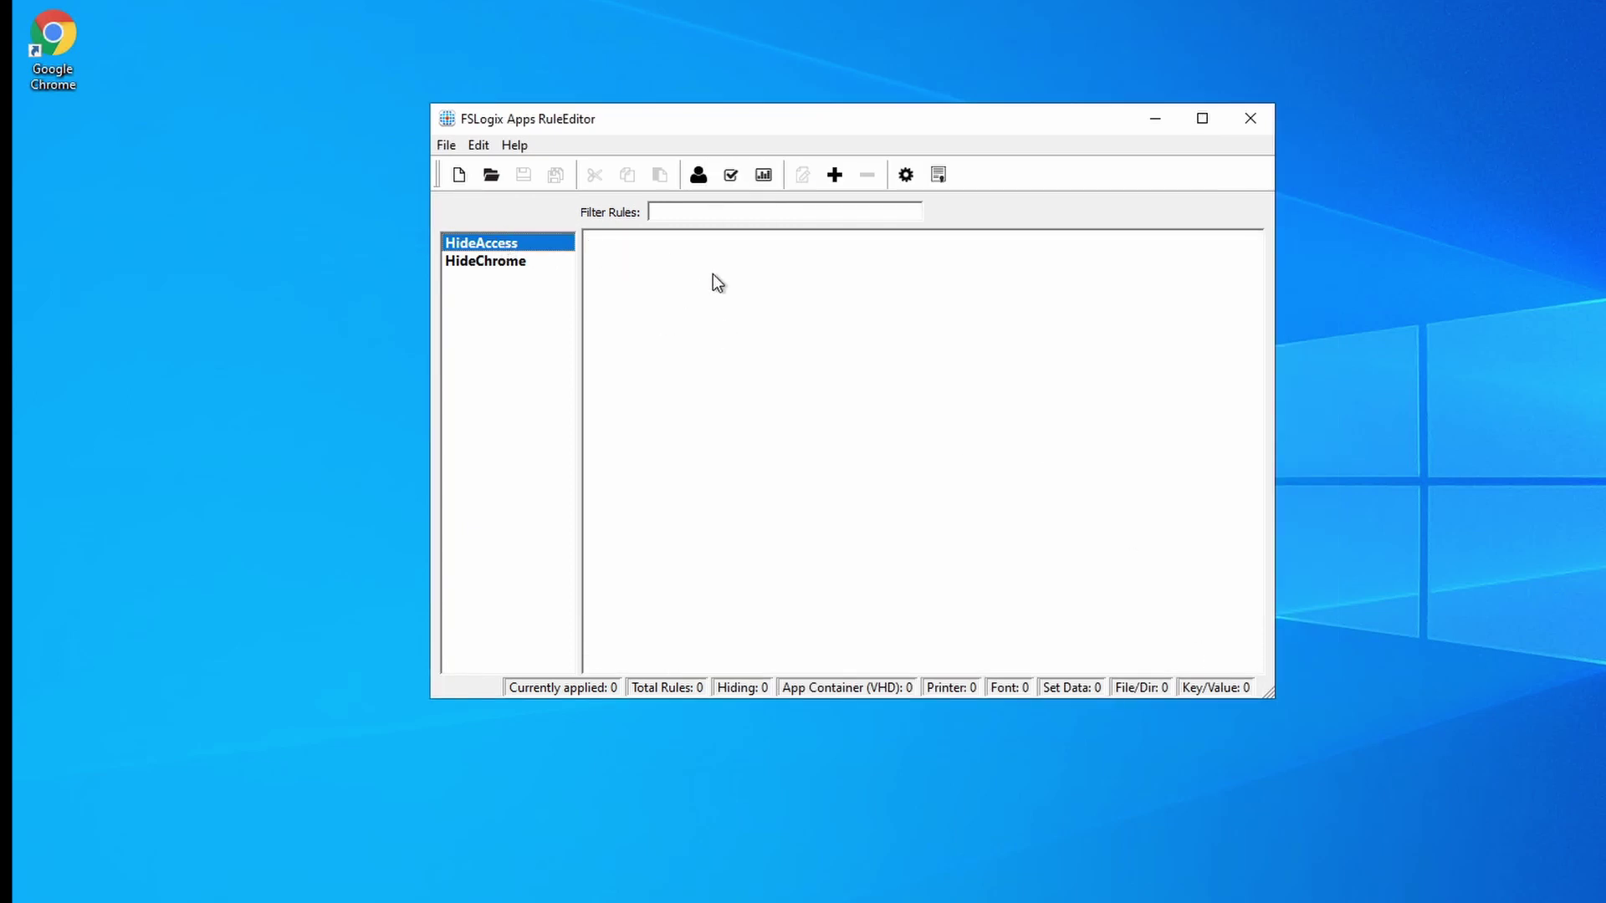
Add a hiding rule for the Access shortcut in the Start Menu Programs folder.
click(833, 174)
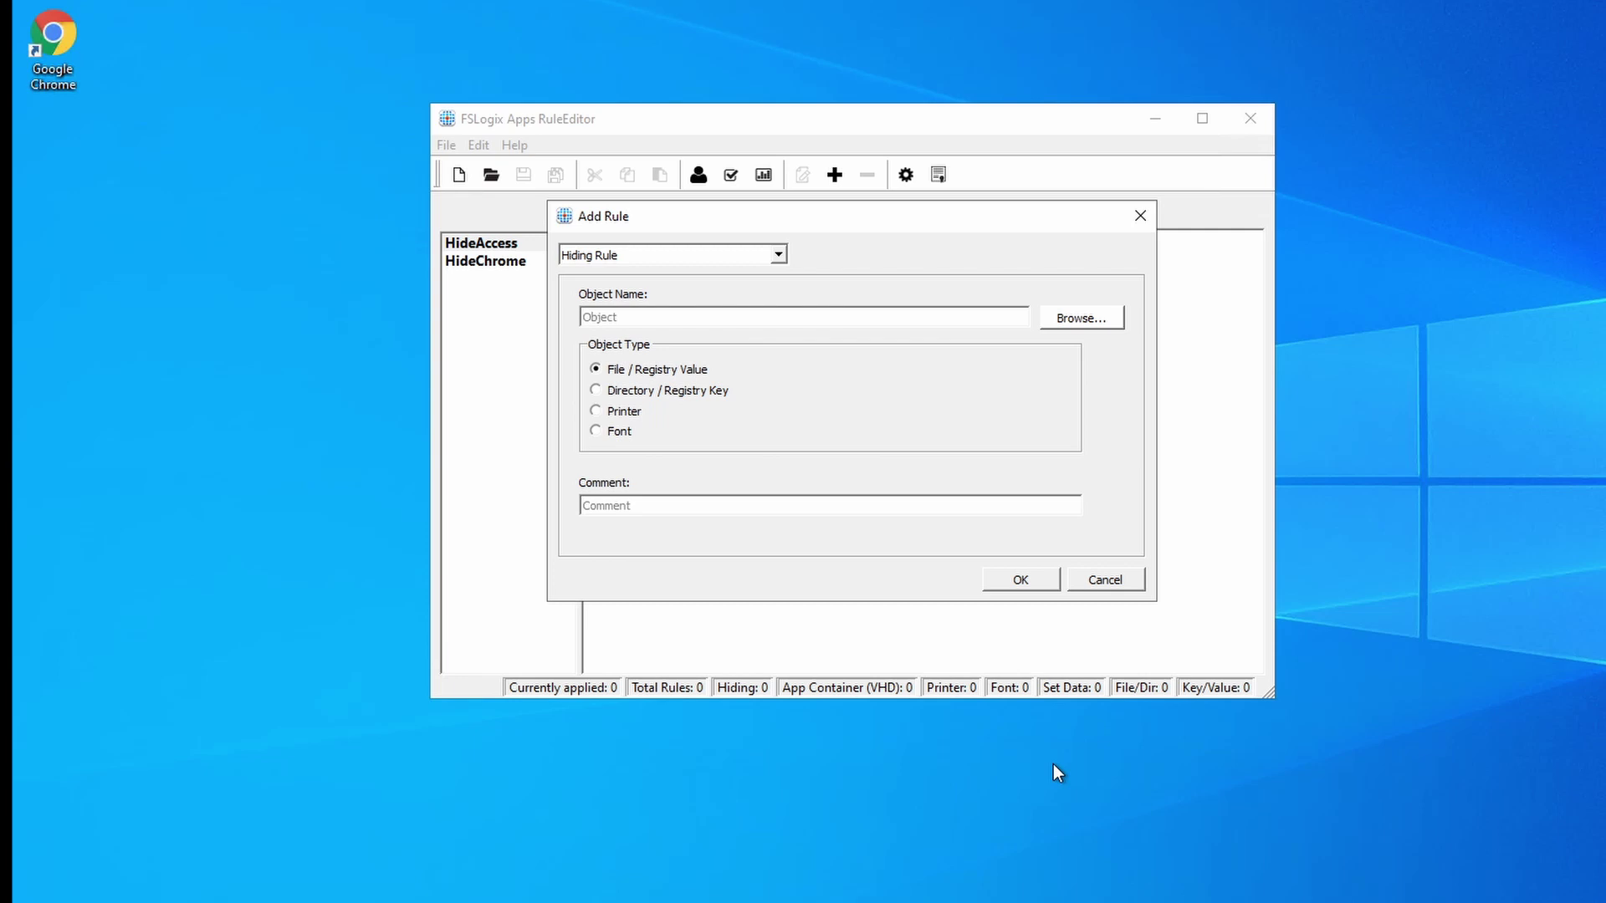
click(1083, 319)
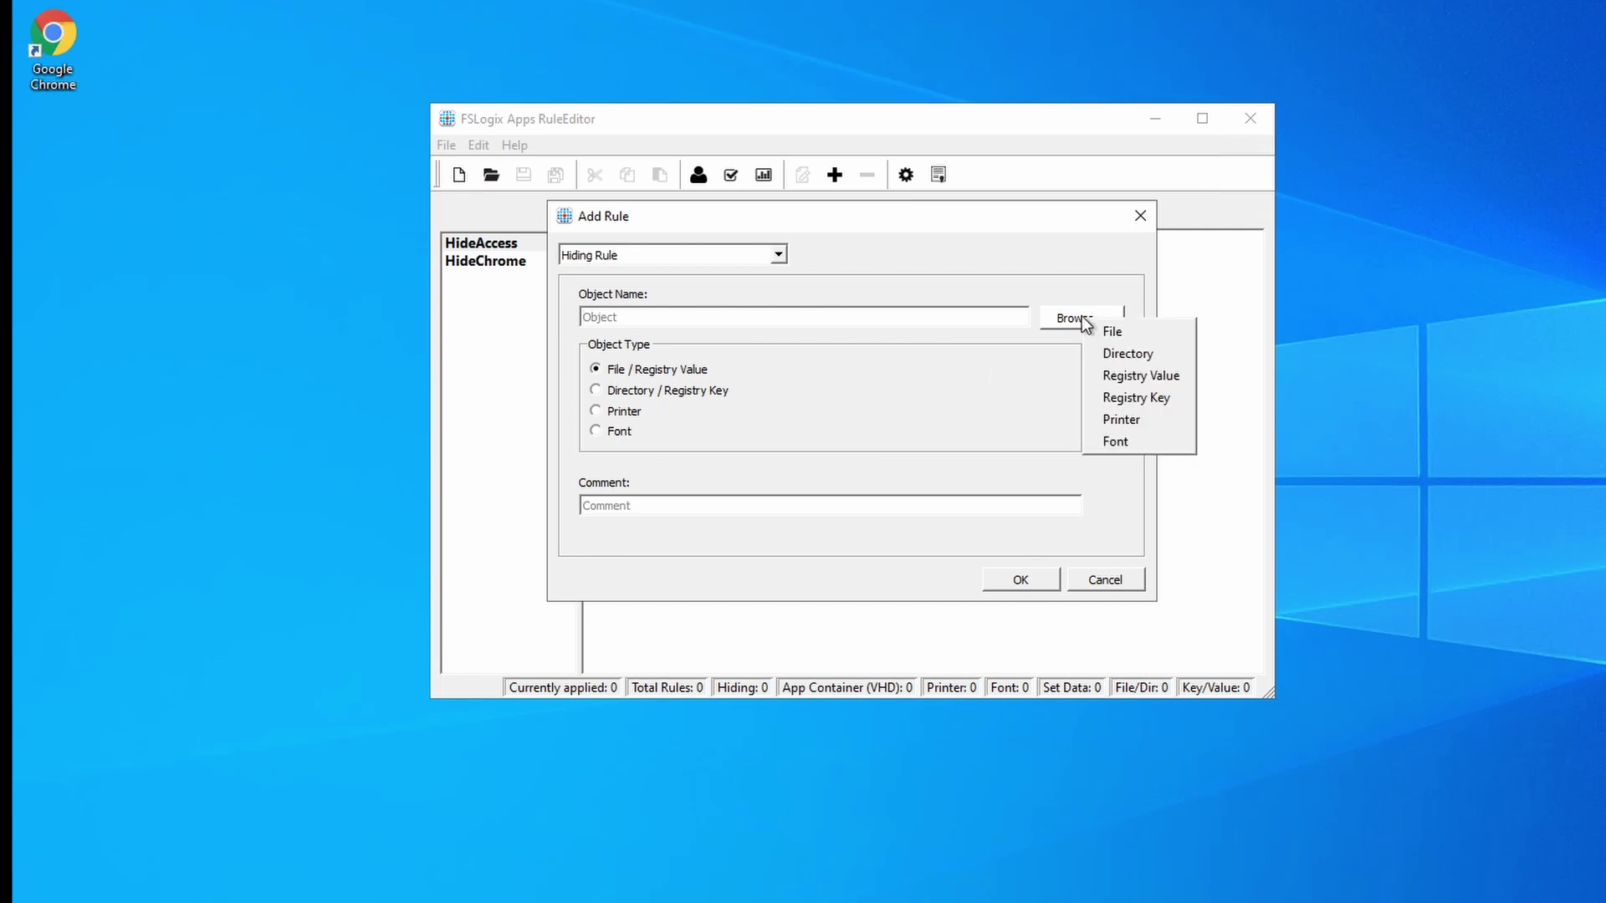
click(1119, 331)
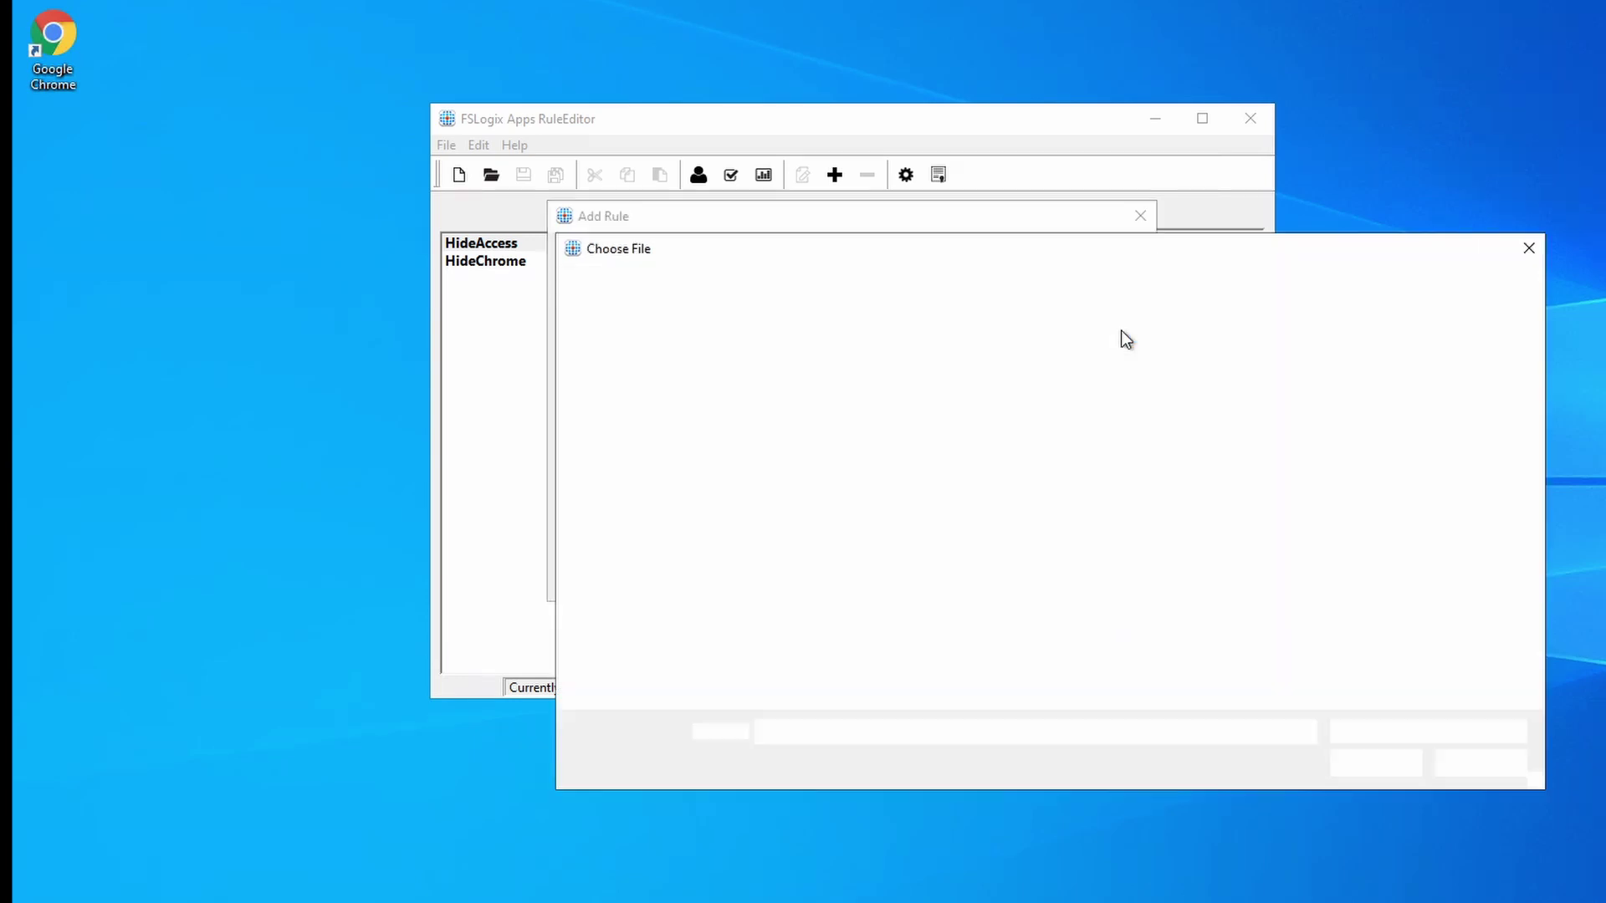
click(1072, 284)
text(%ProgramData%\Microsoft\Windows\Start Menu\Programs)
key(Return)
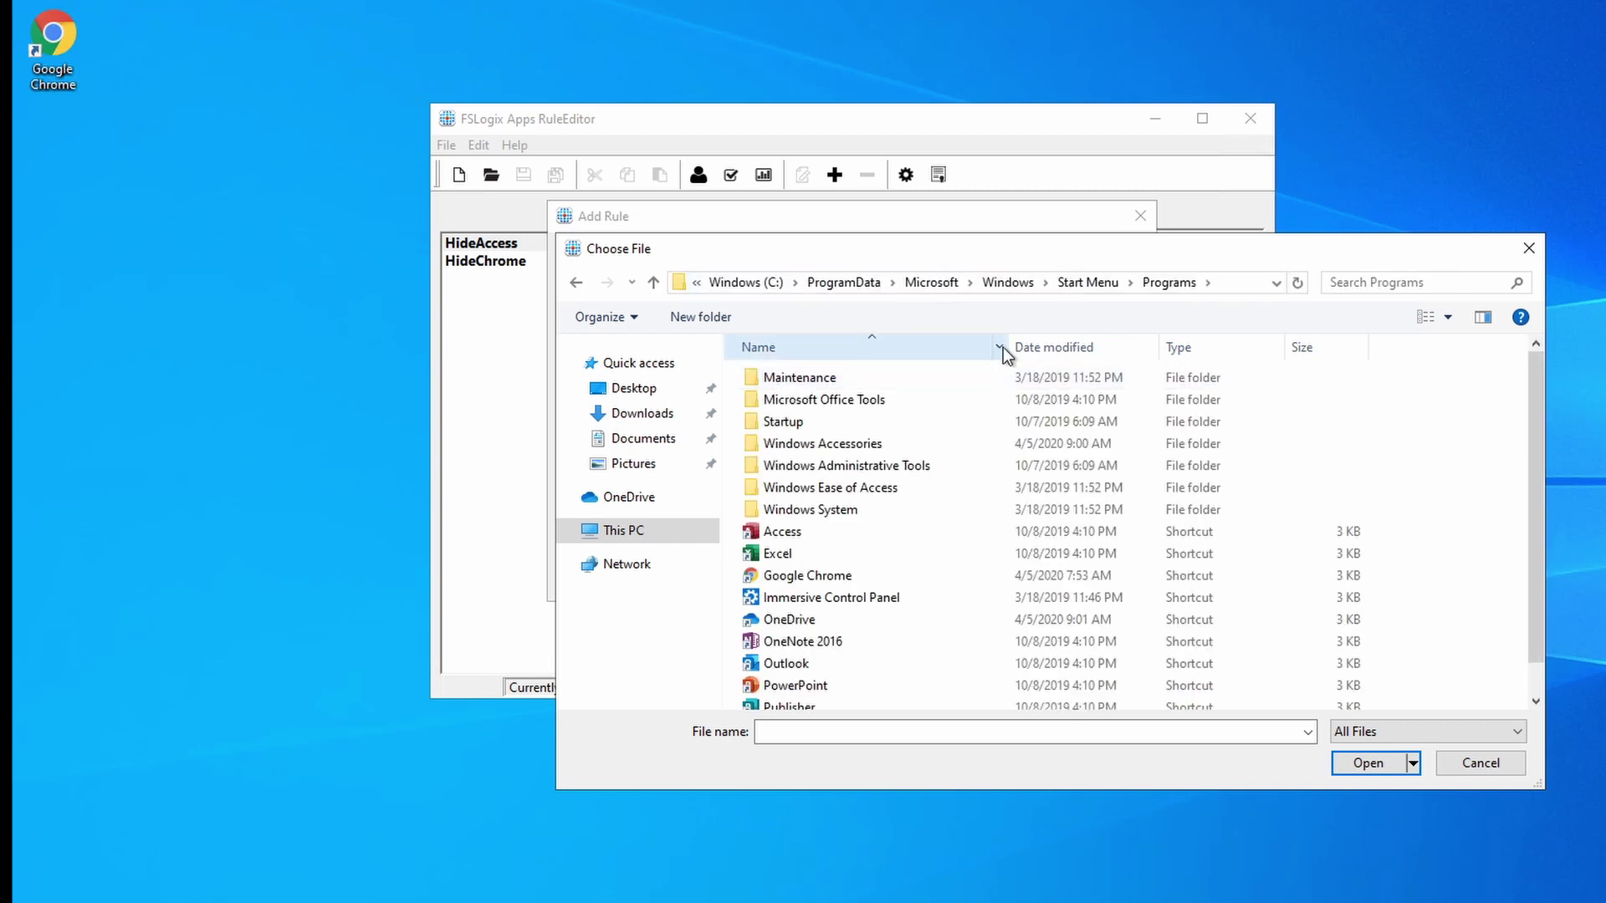
click(791, 535)
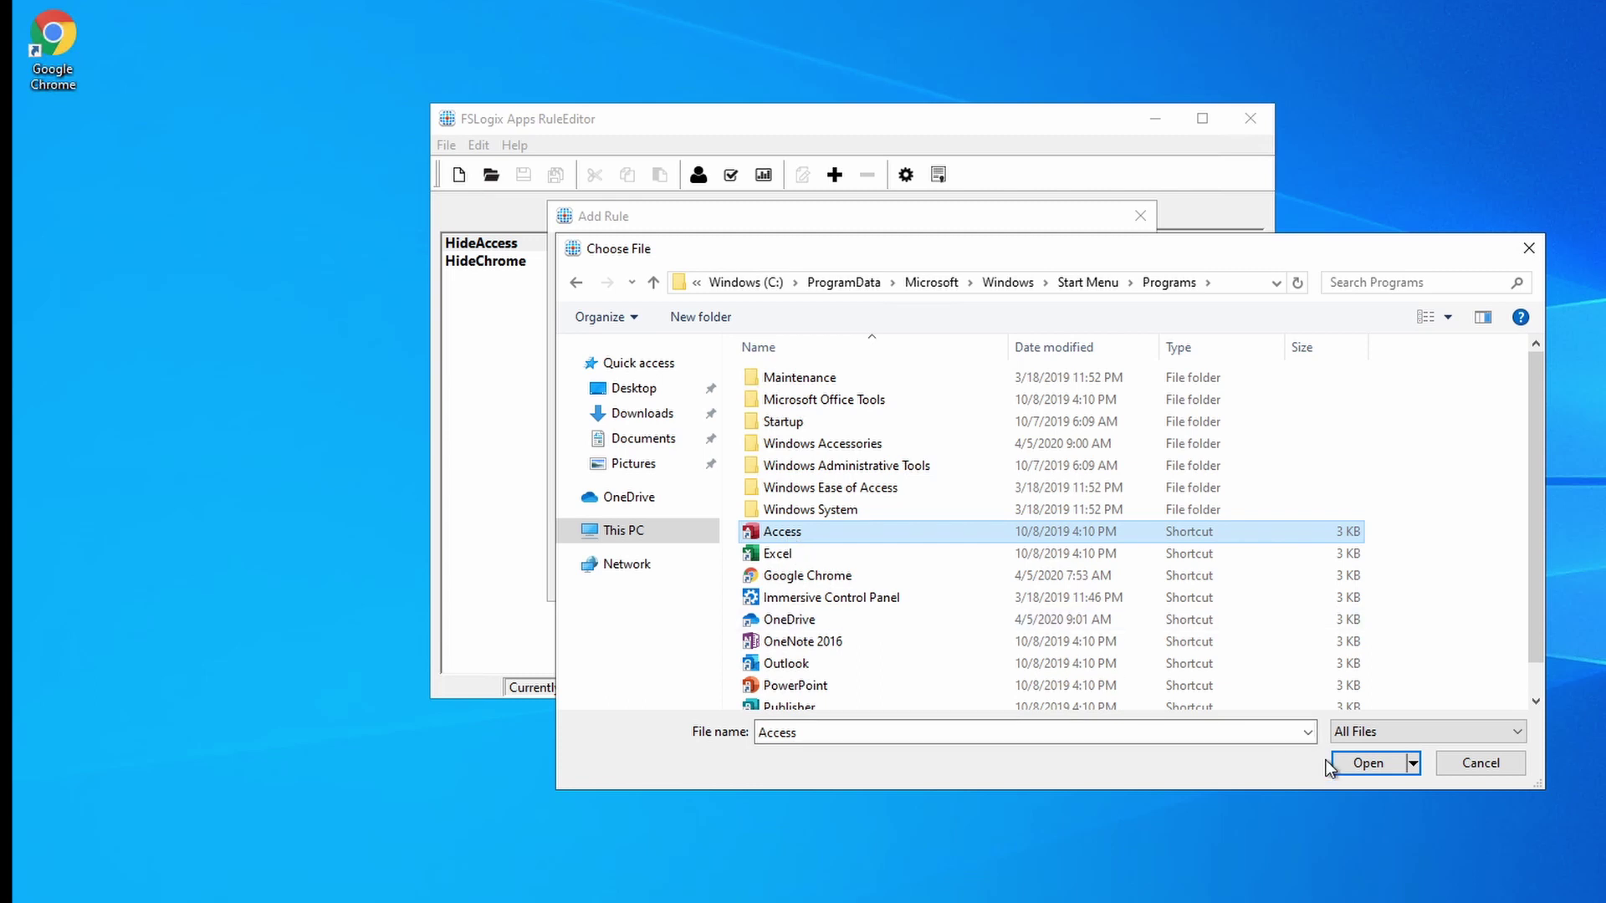
click(1368, 763)
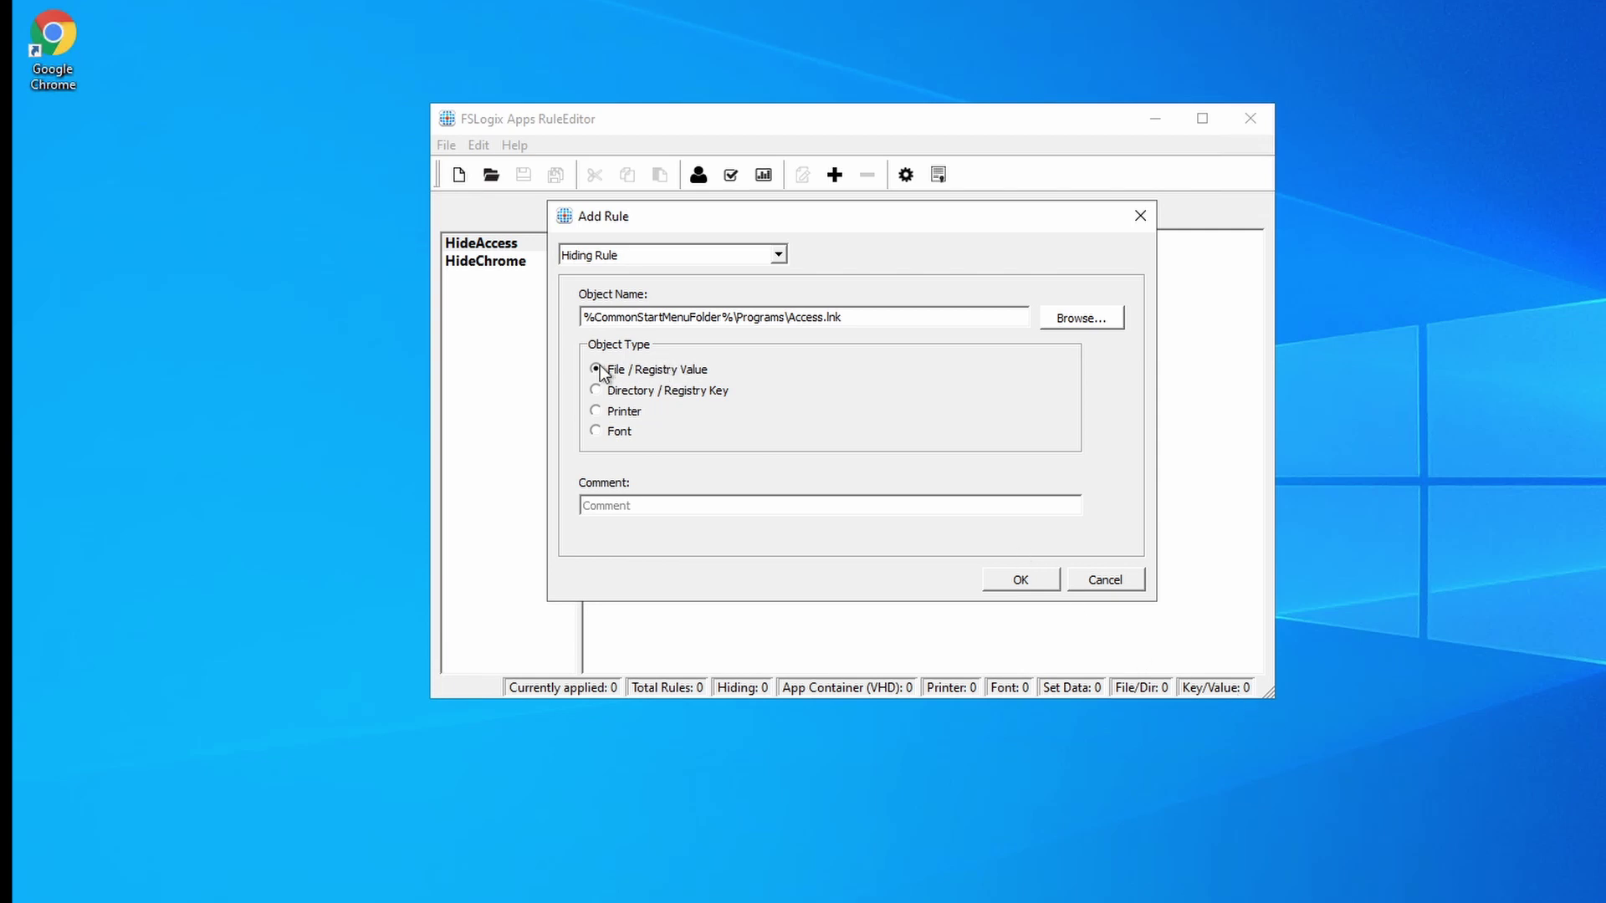
click(1022, 580)
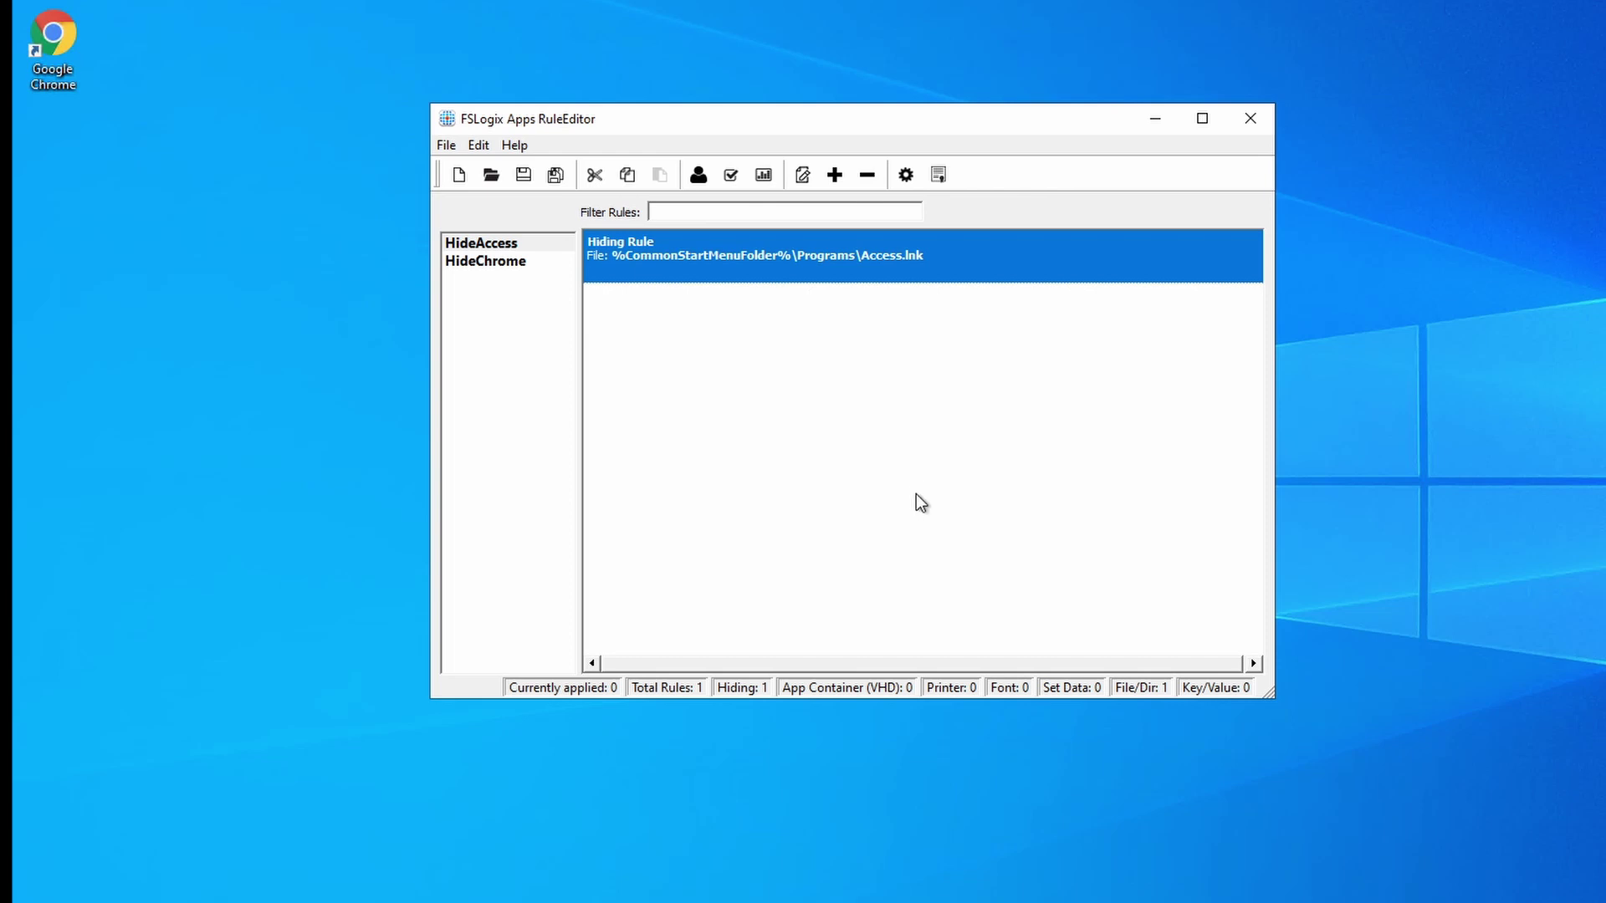
Add a HideAccess hiding rule for MSACCESS.EXE in C:\Program Files\Microsoft Office\root\Office16.
click(524, 241)
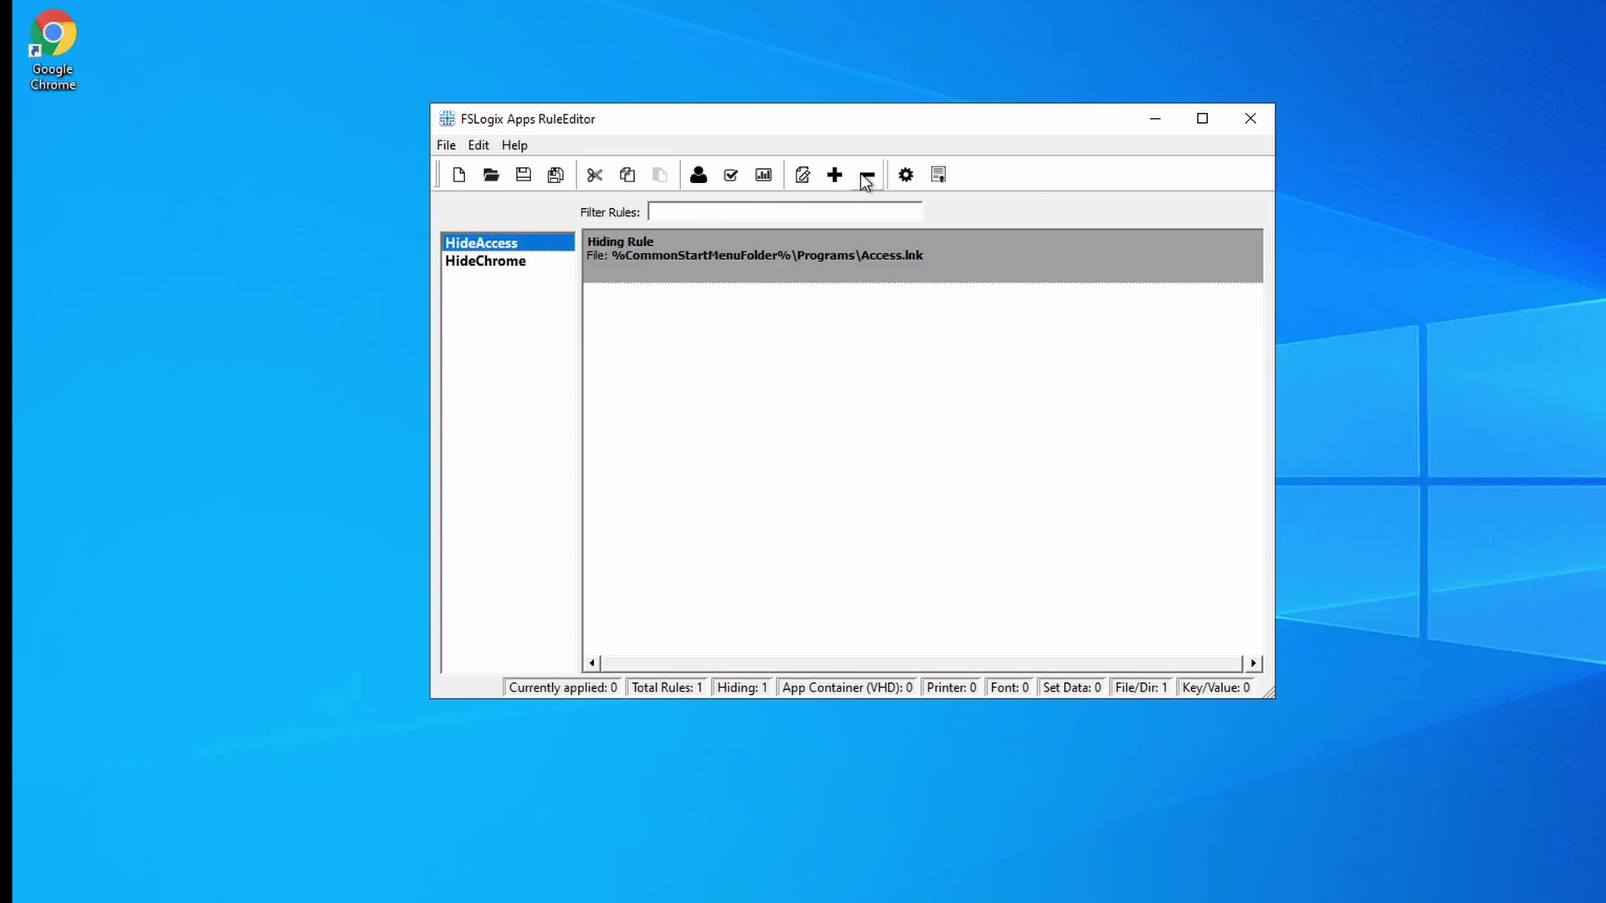
click(835, 175)
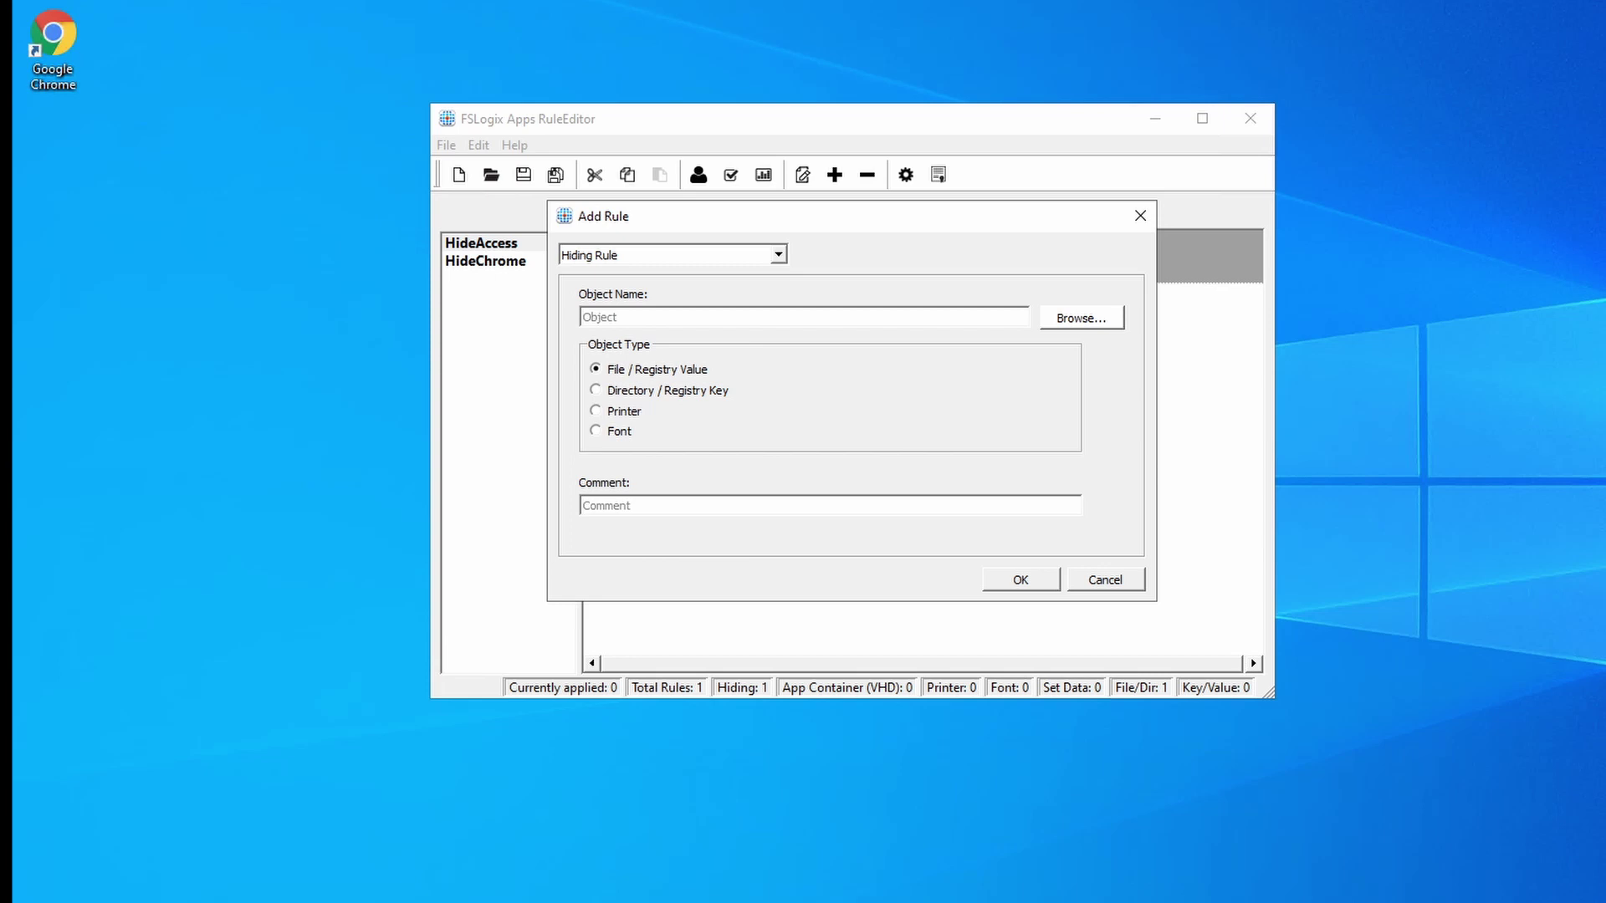
click(1089, 322)
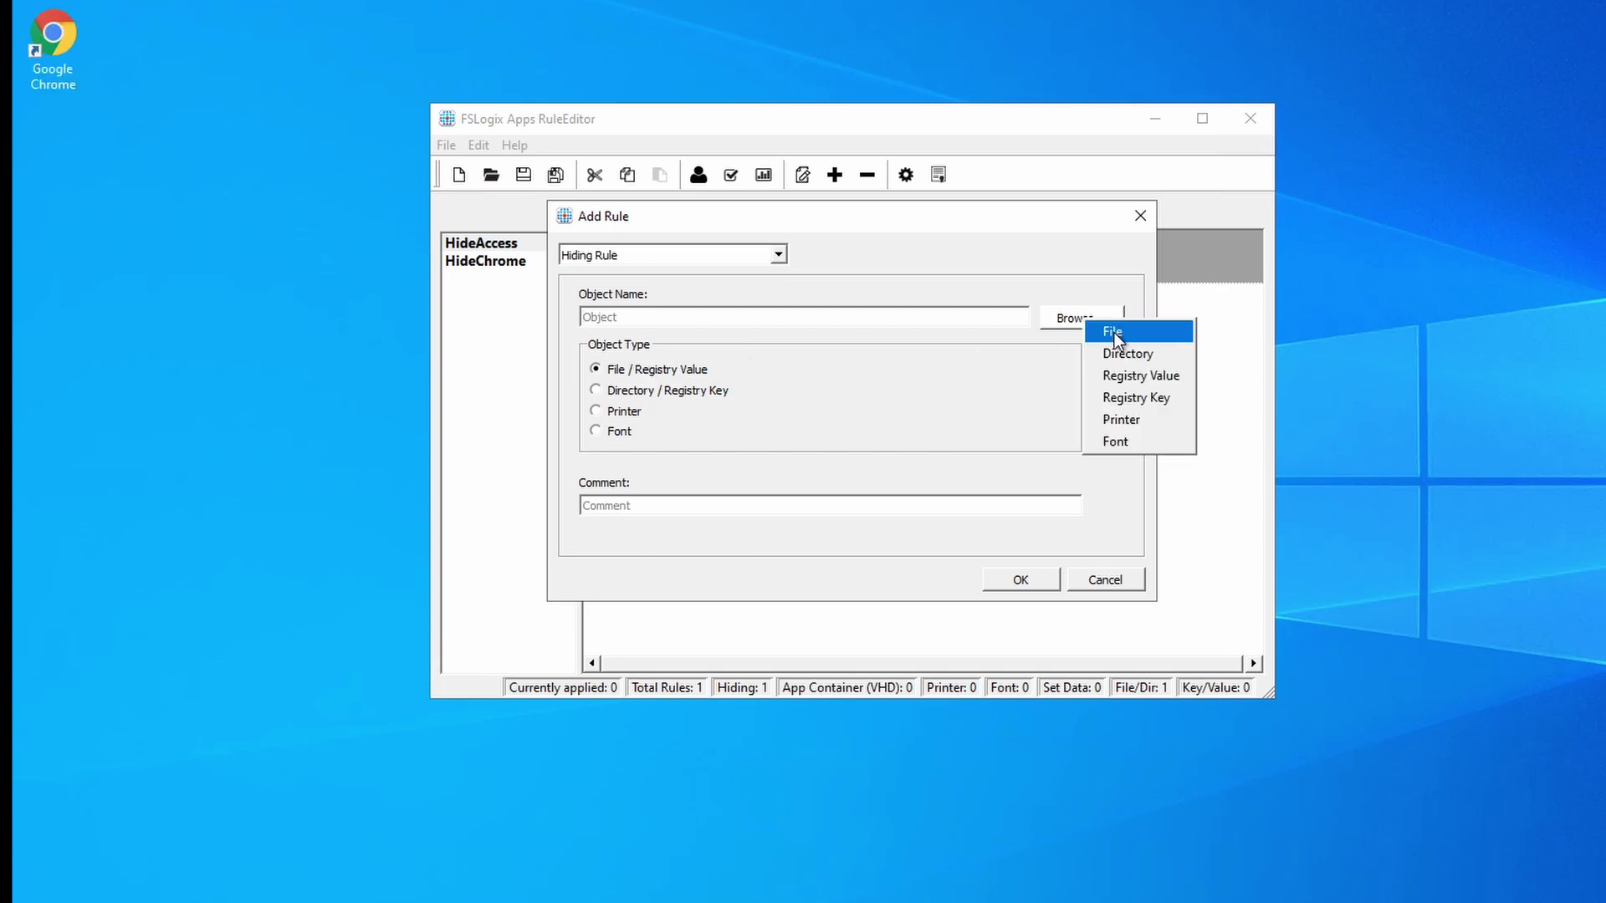
click(1113, 335)
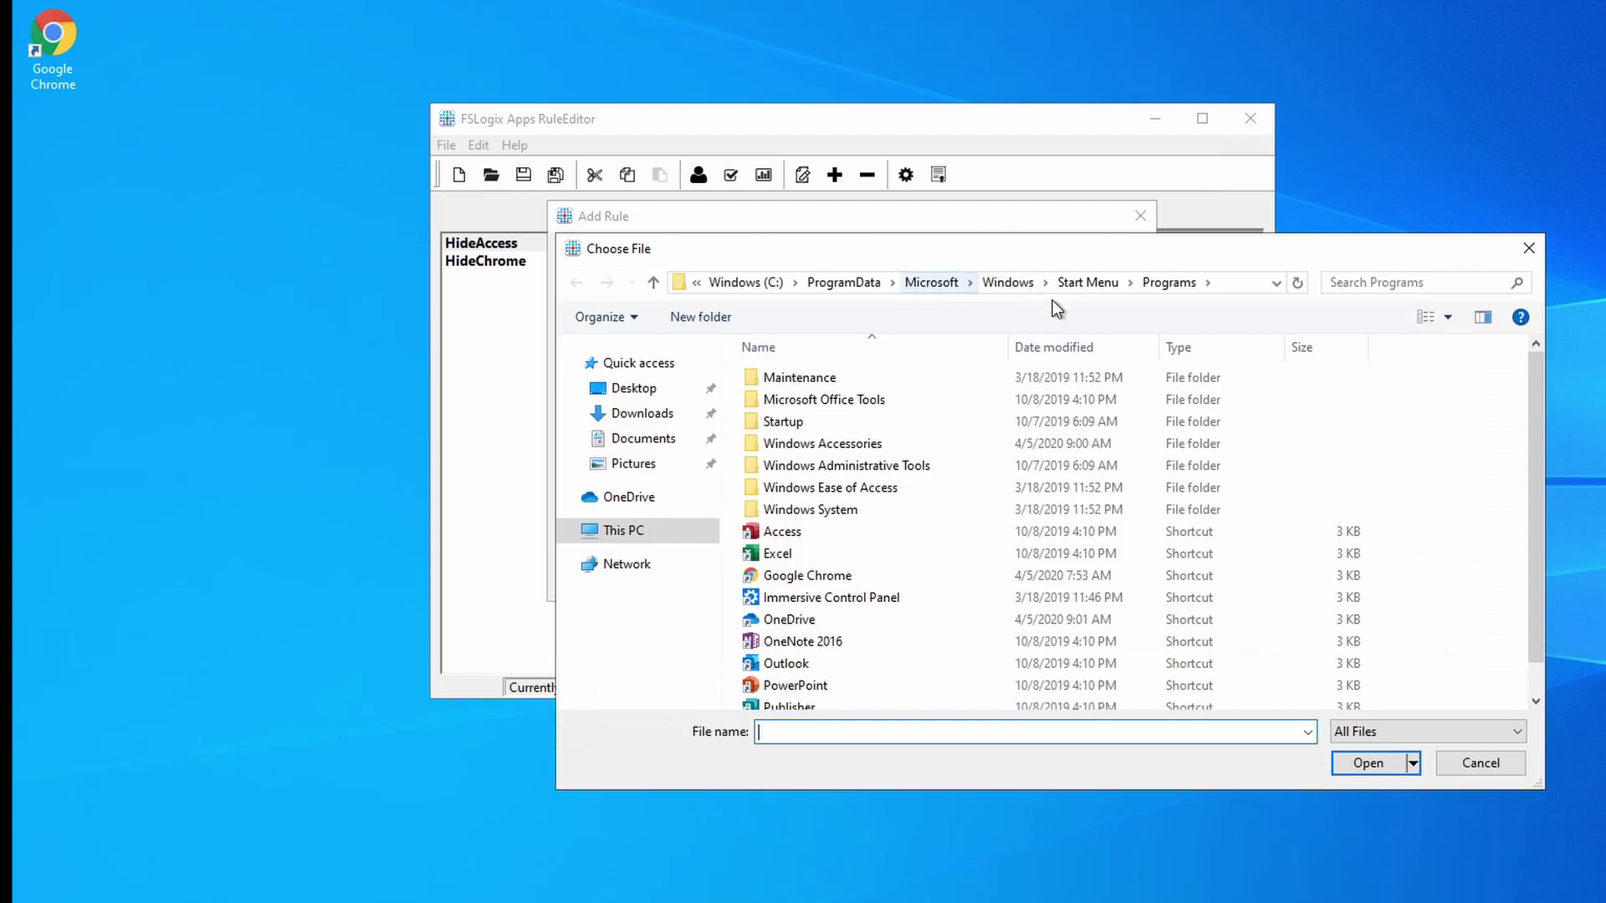
click(1236, 283)
text(C:\Program Files\Microsoft Office\root\Office16\)
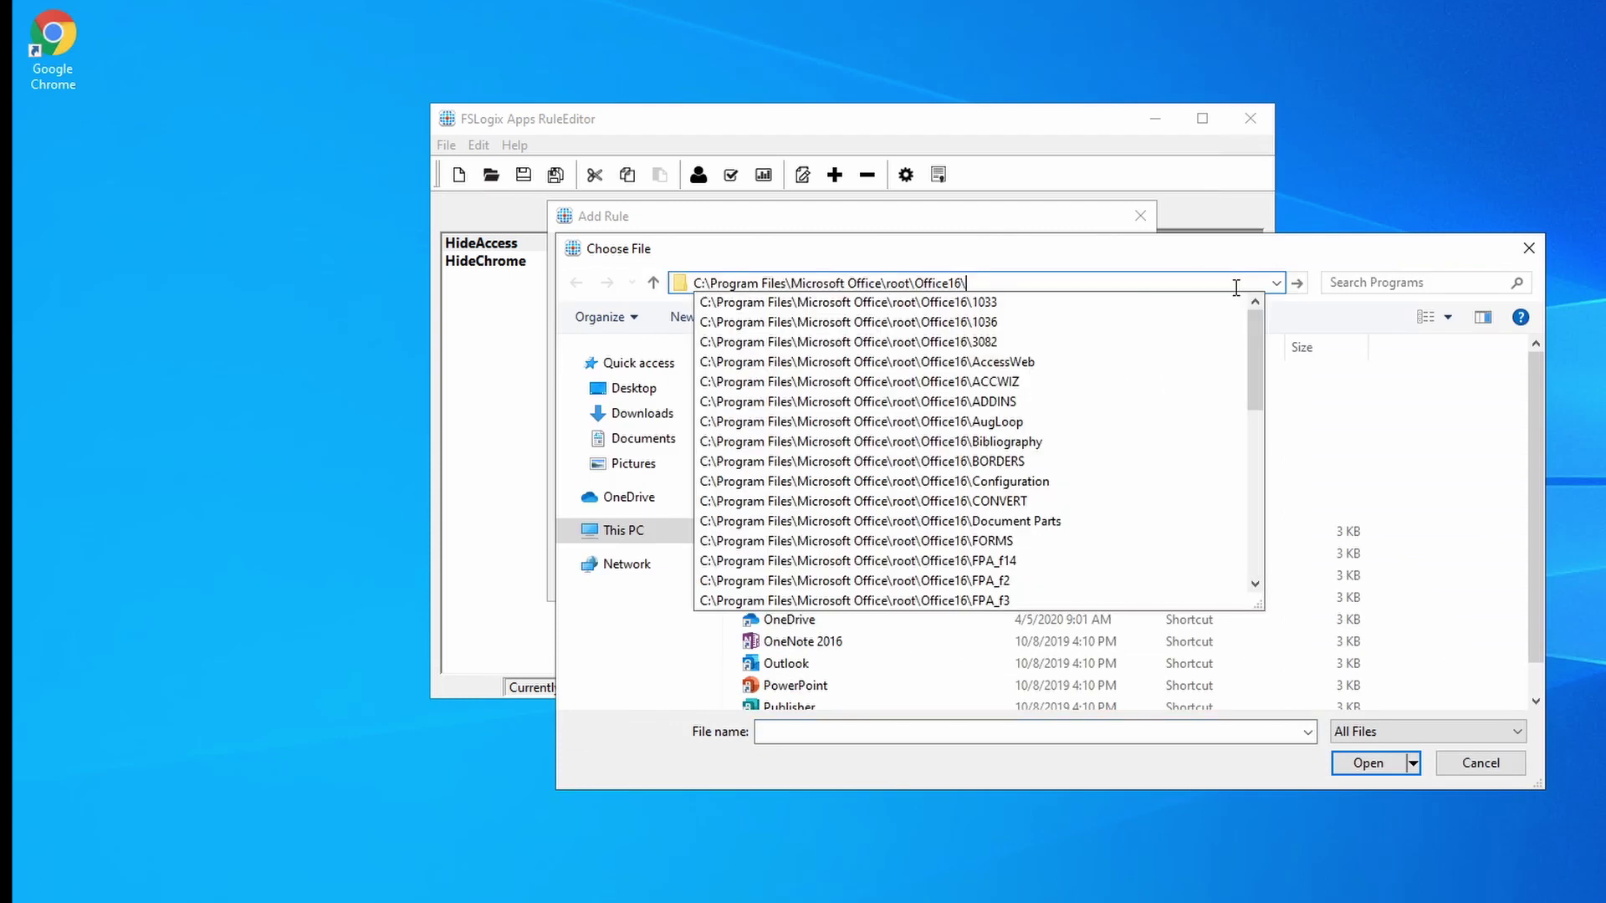
key(Return)
scroll(1066, 464, down, 9)
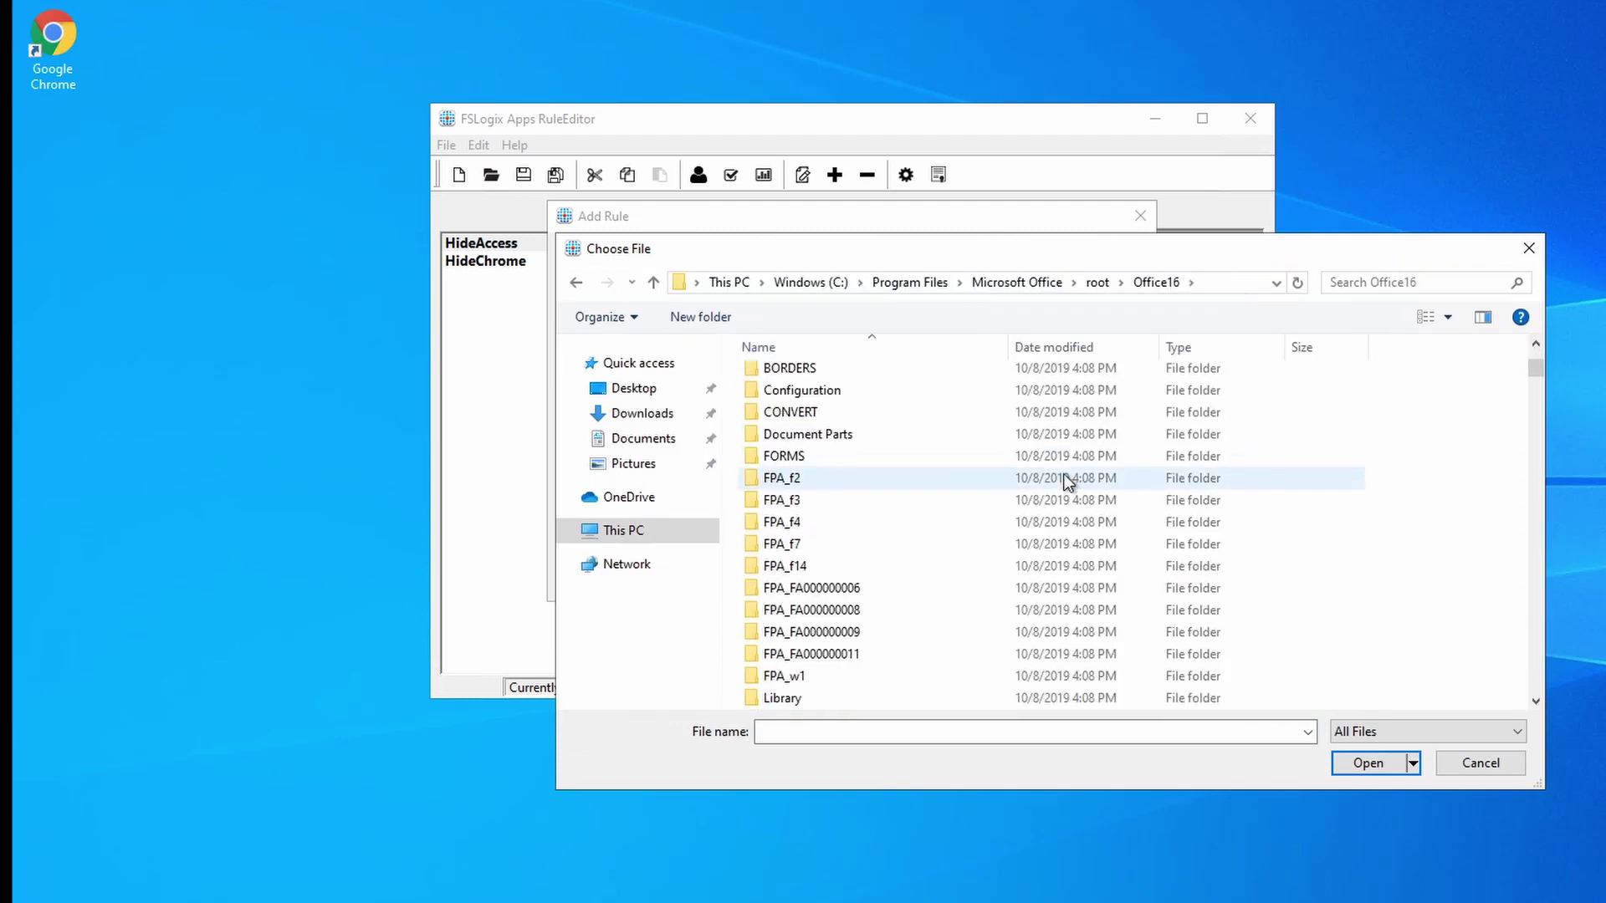
scroll(1071, 479, down, 20)
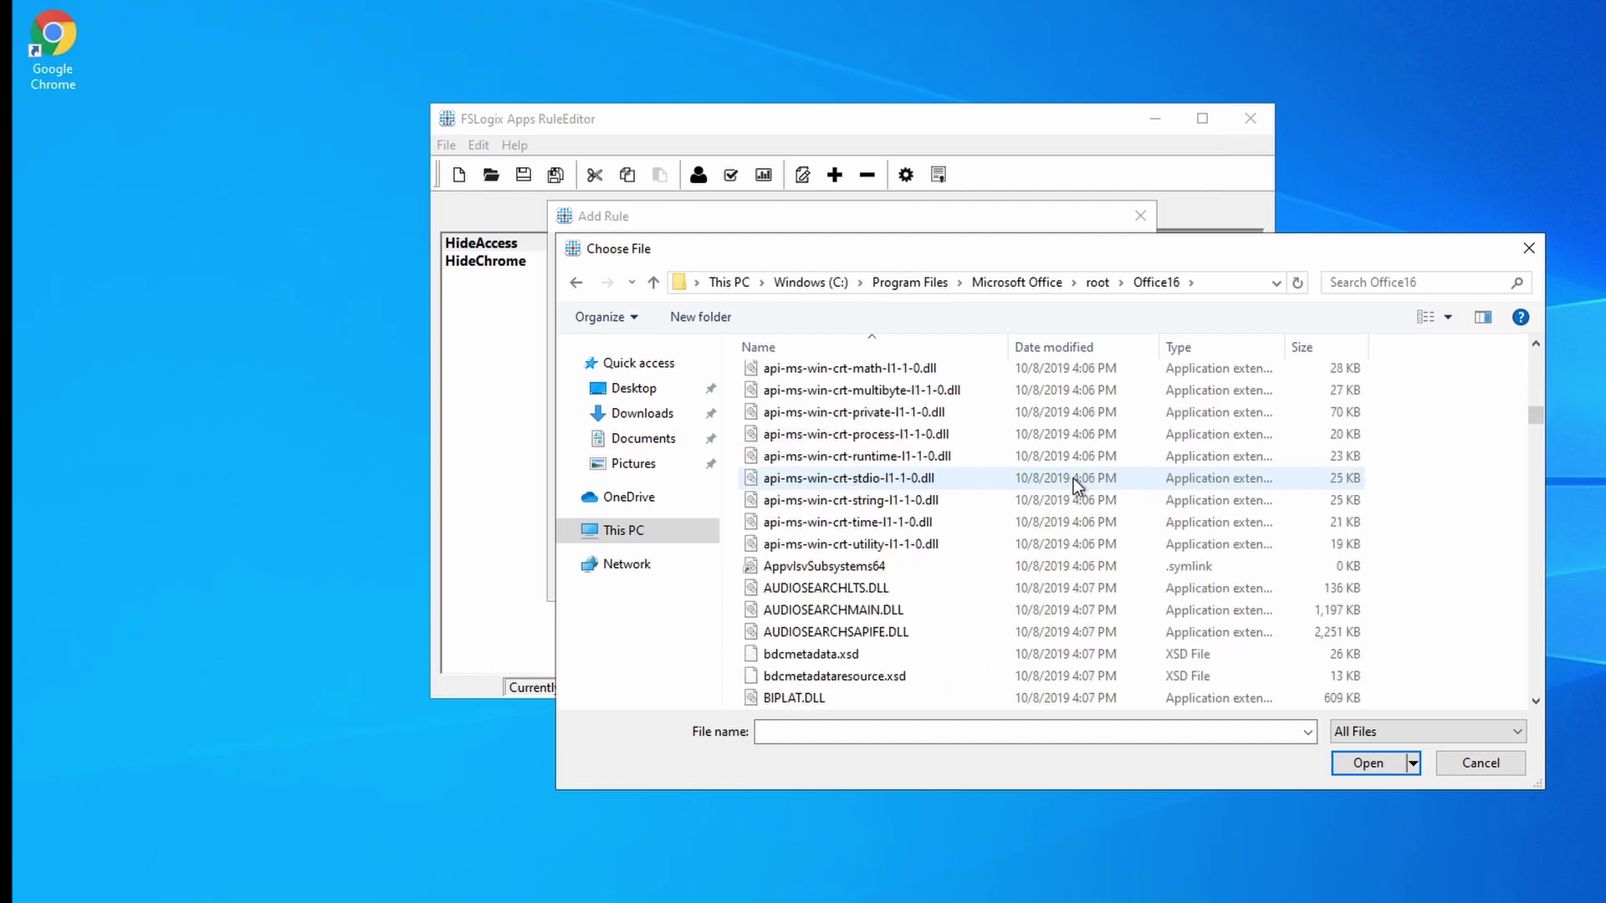
click(819, 420)
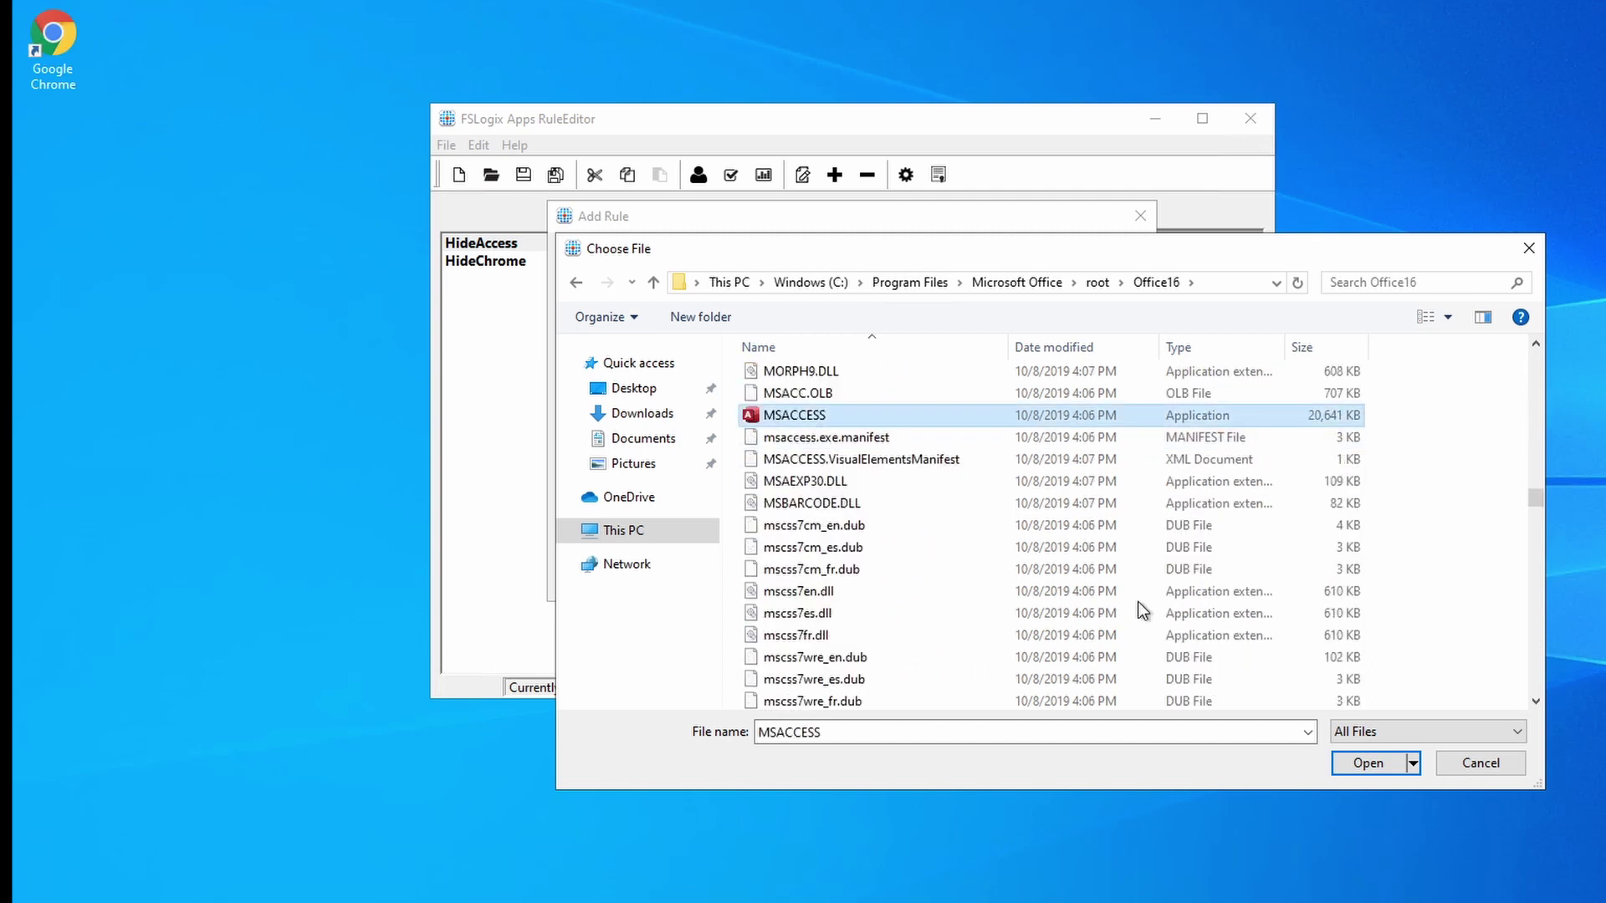
click(1367, 766)
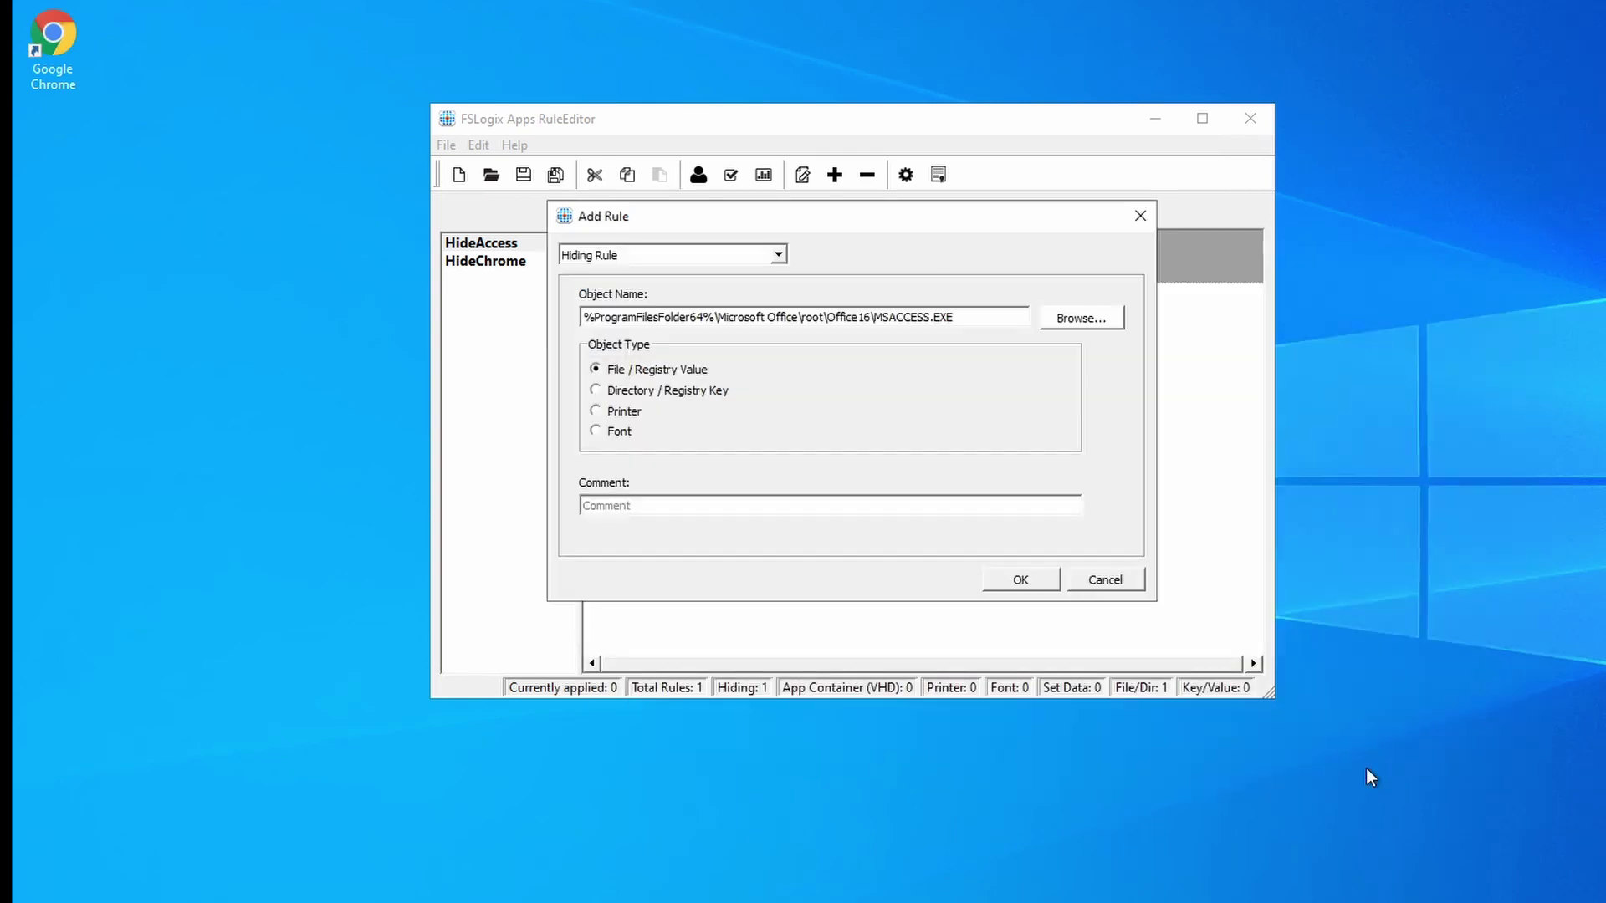
click(1015, 584)
click(515, 243)
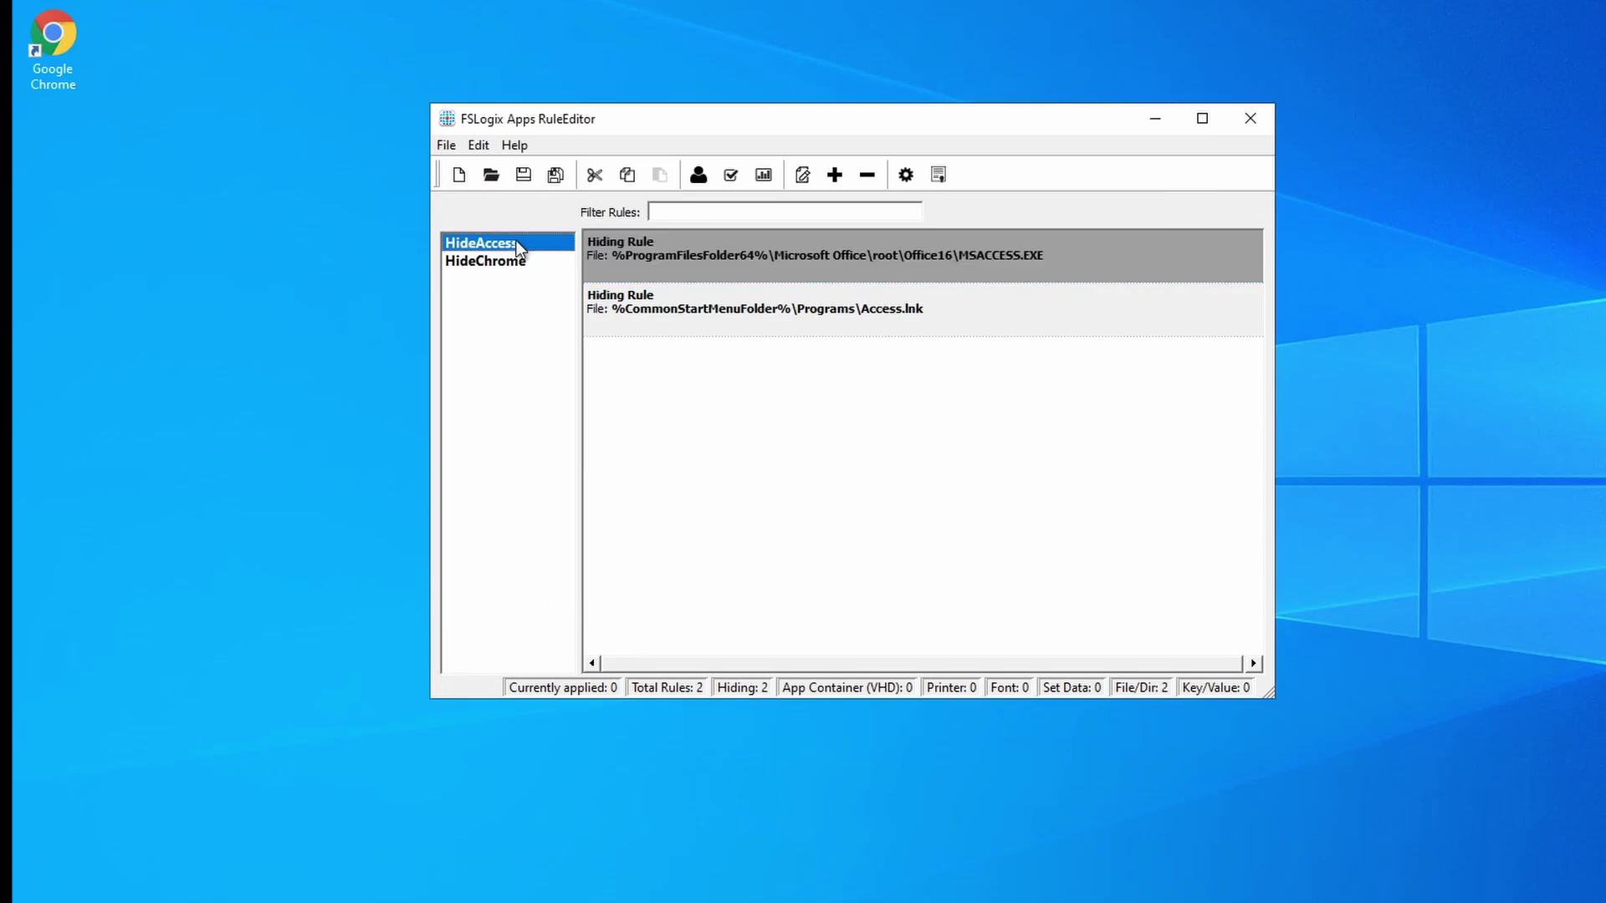
click(730, 177)
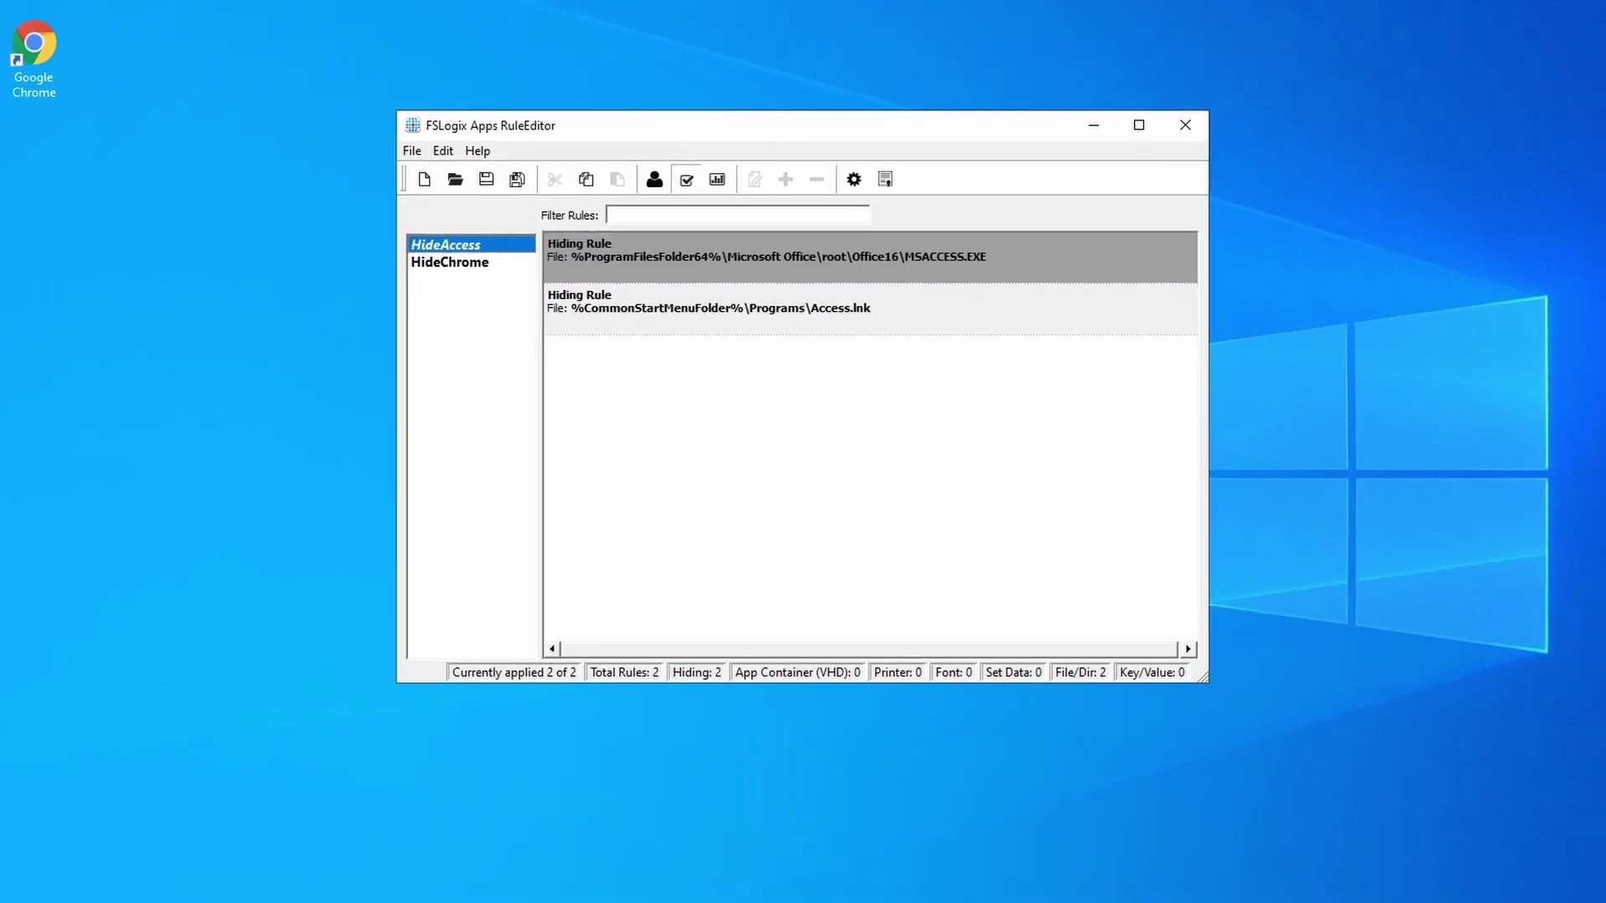
click(20, 890)
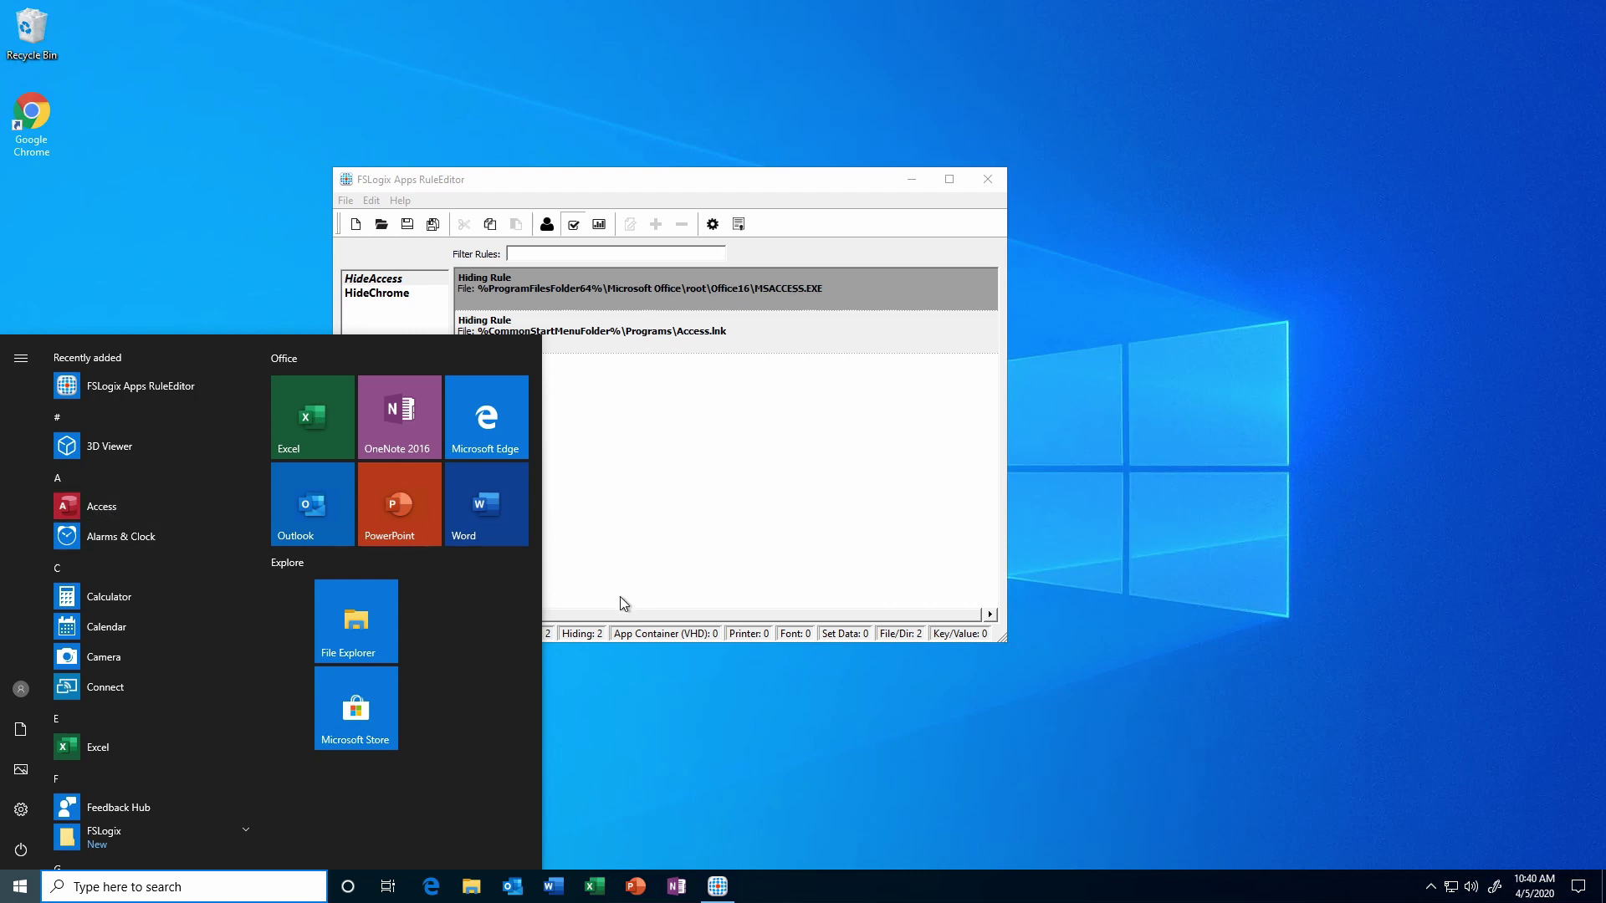
click(700, 708)
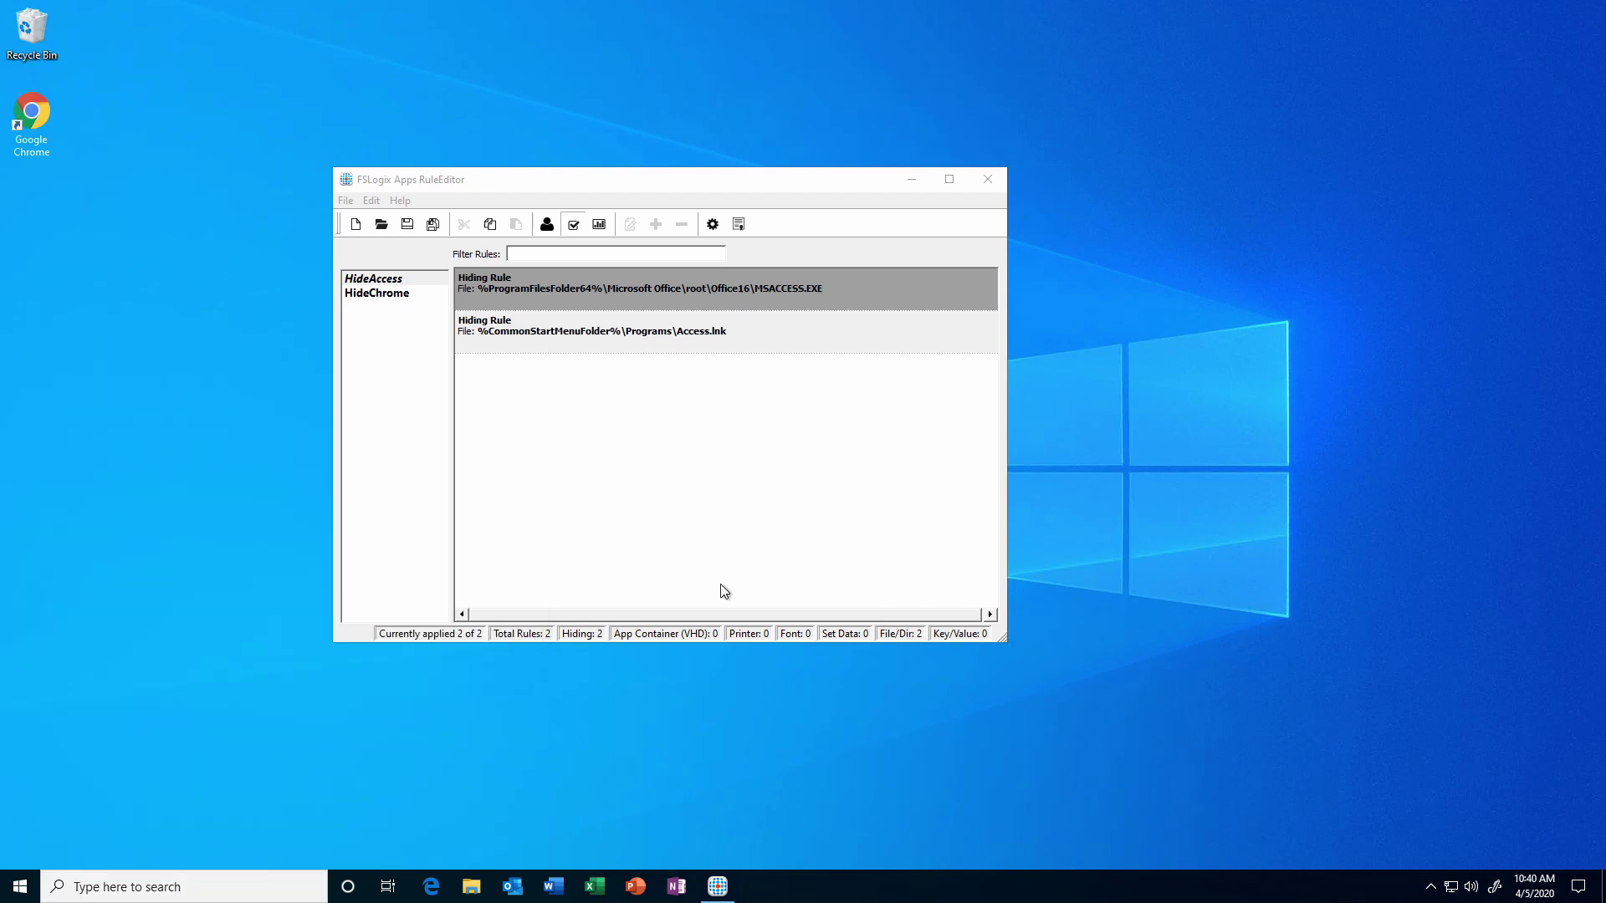
click(569, 236)
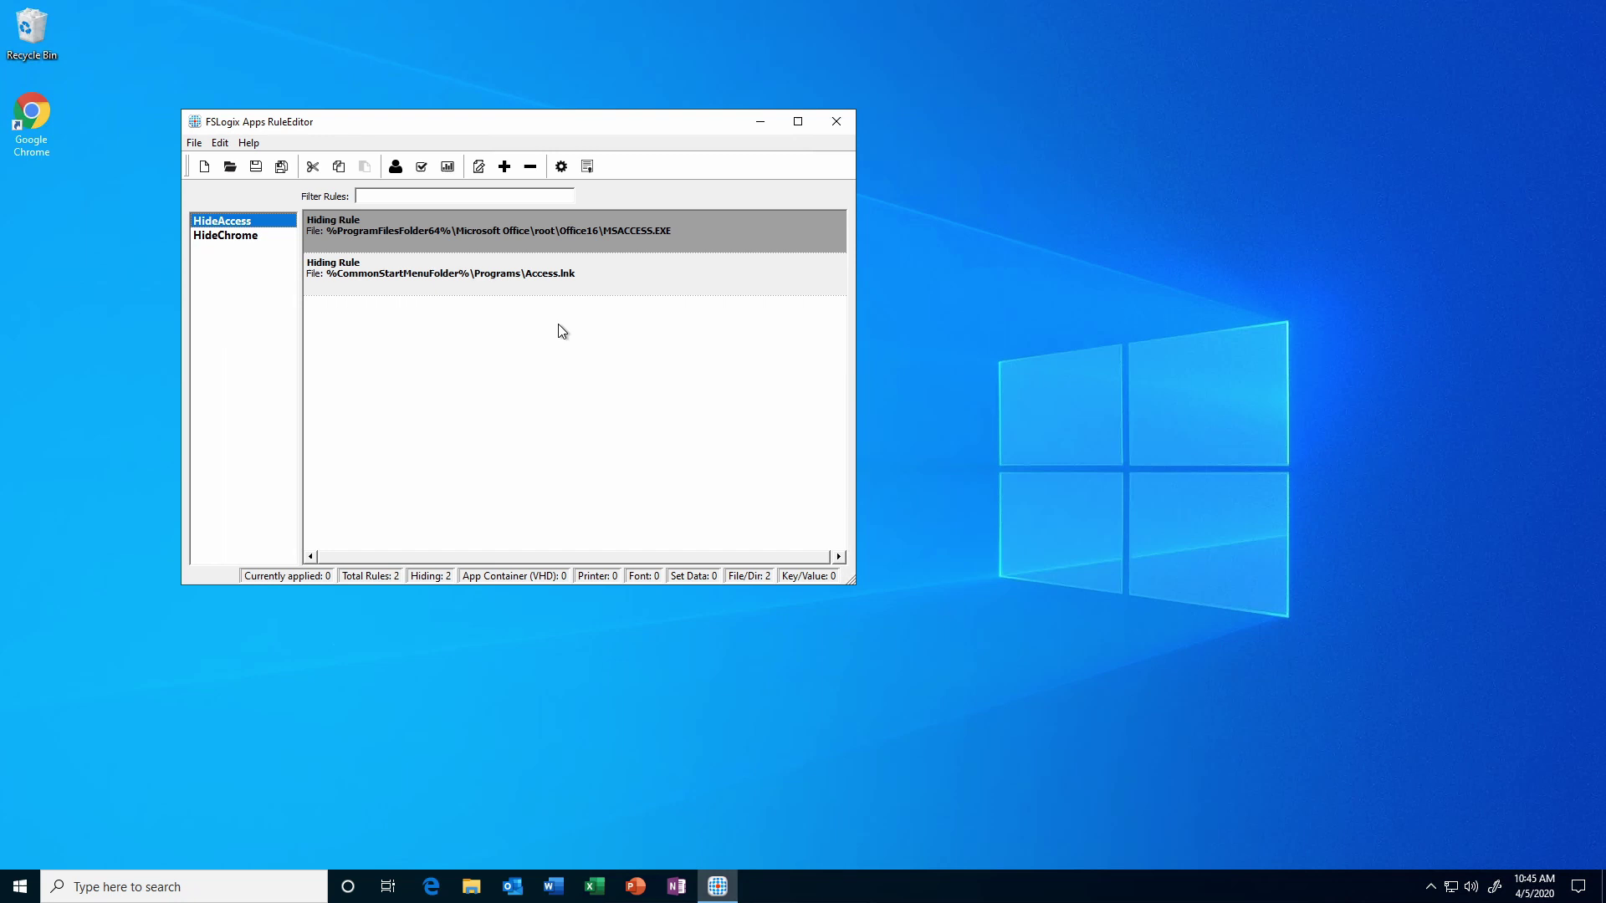
Add a user assignment for the third test user account to HideAccess and apply it.
click(391, 171)
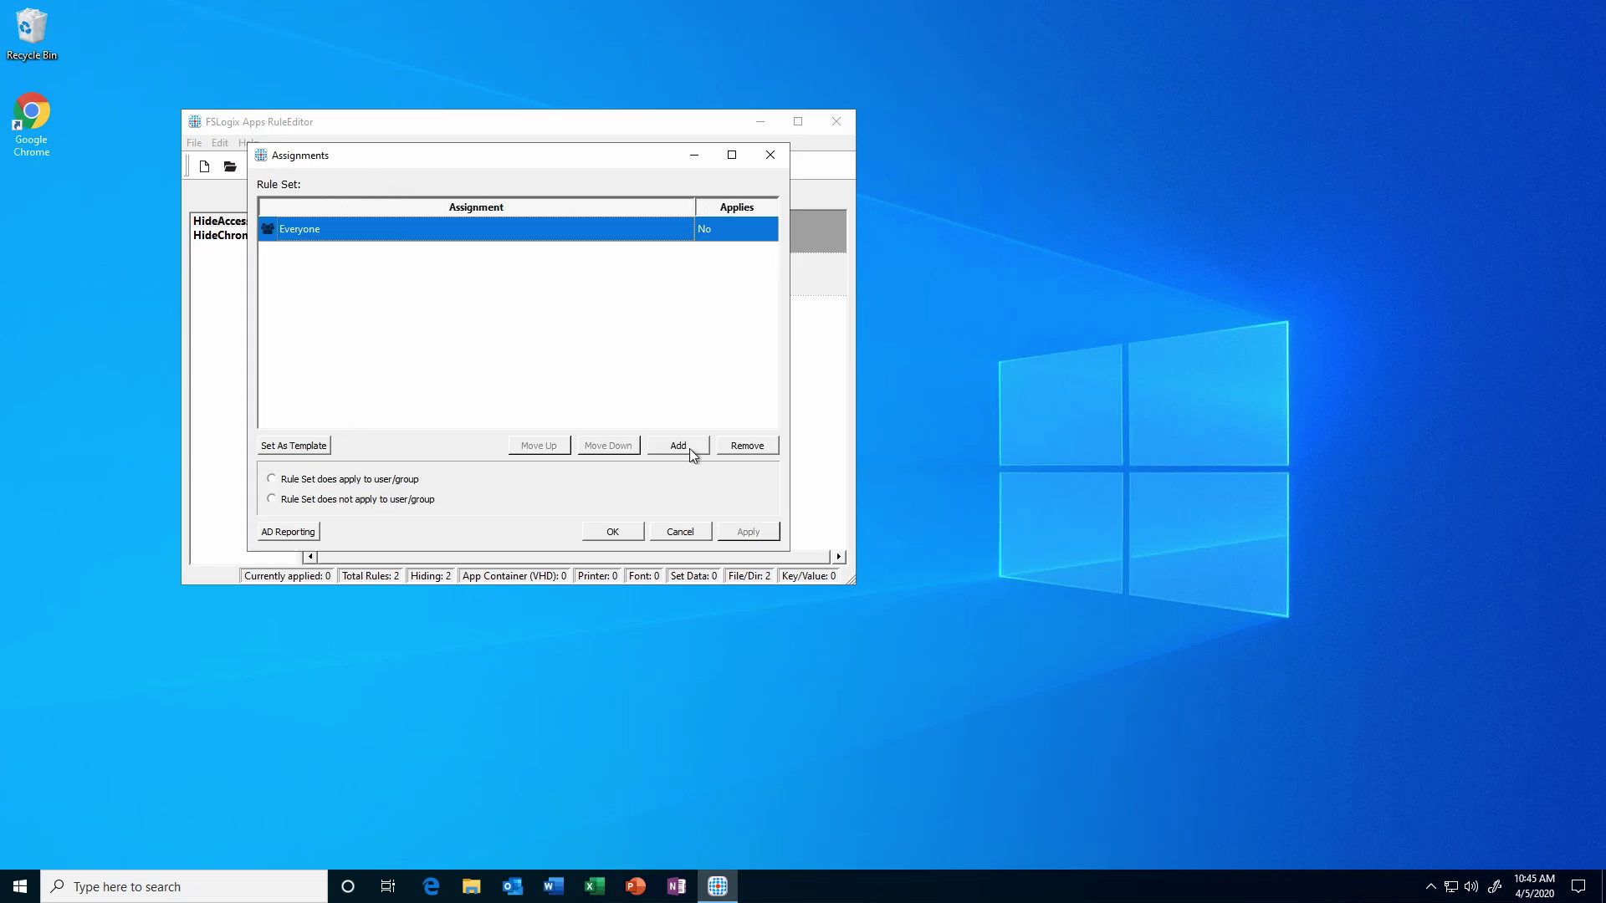
click(690, 448)
click(721, 460)
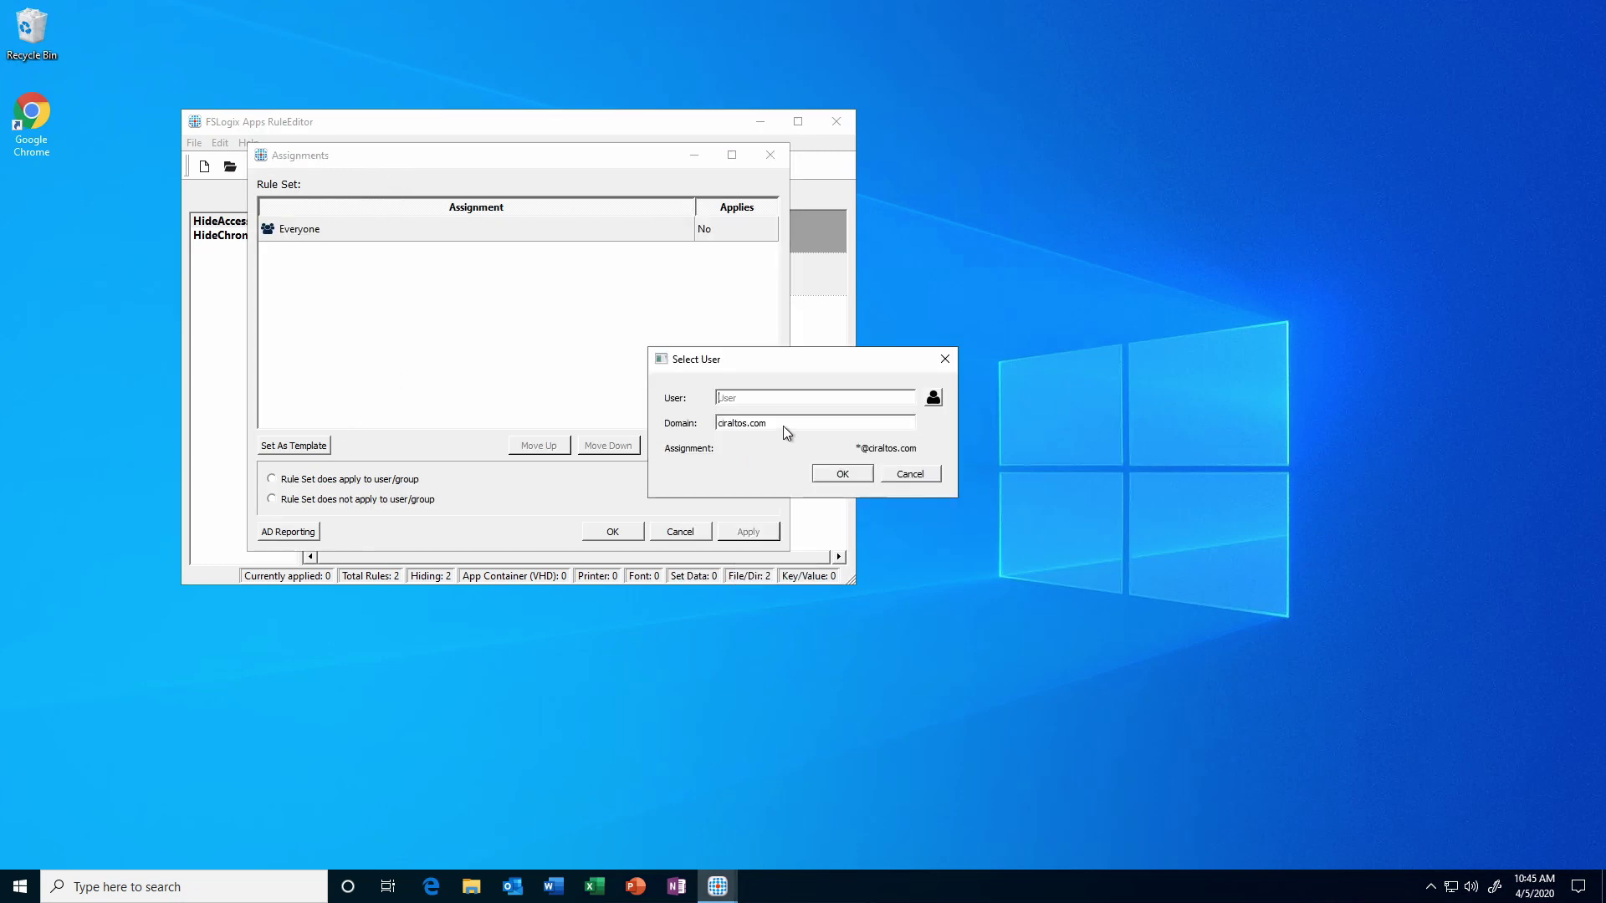
click(934, 398)
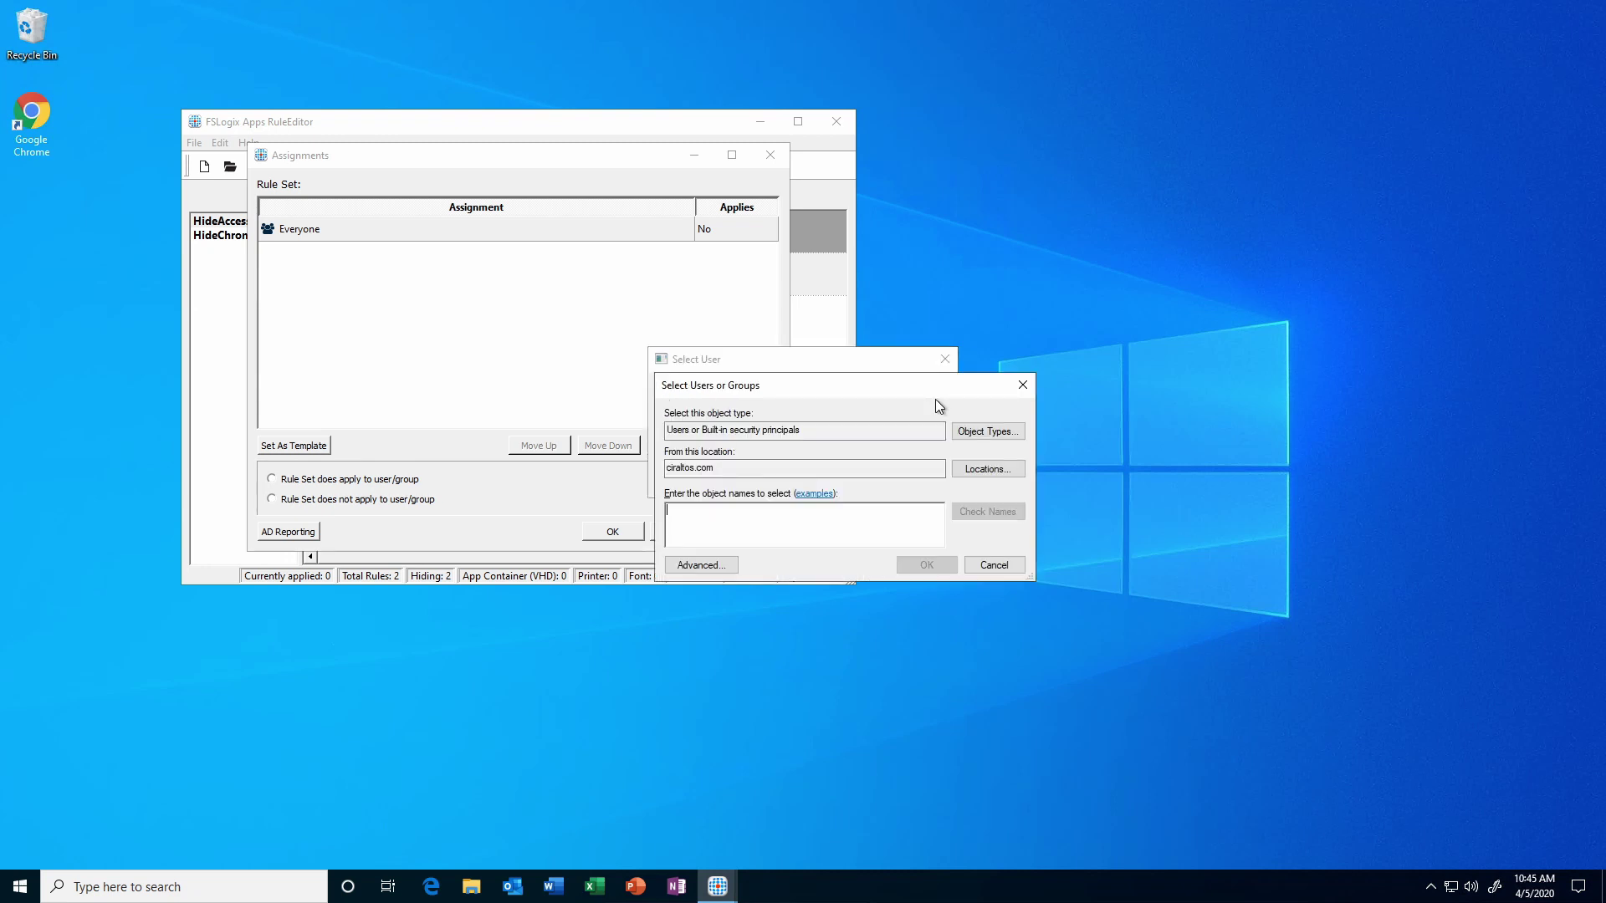
text(test)
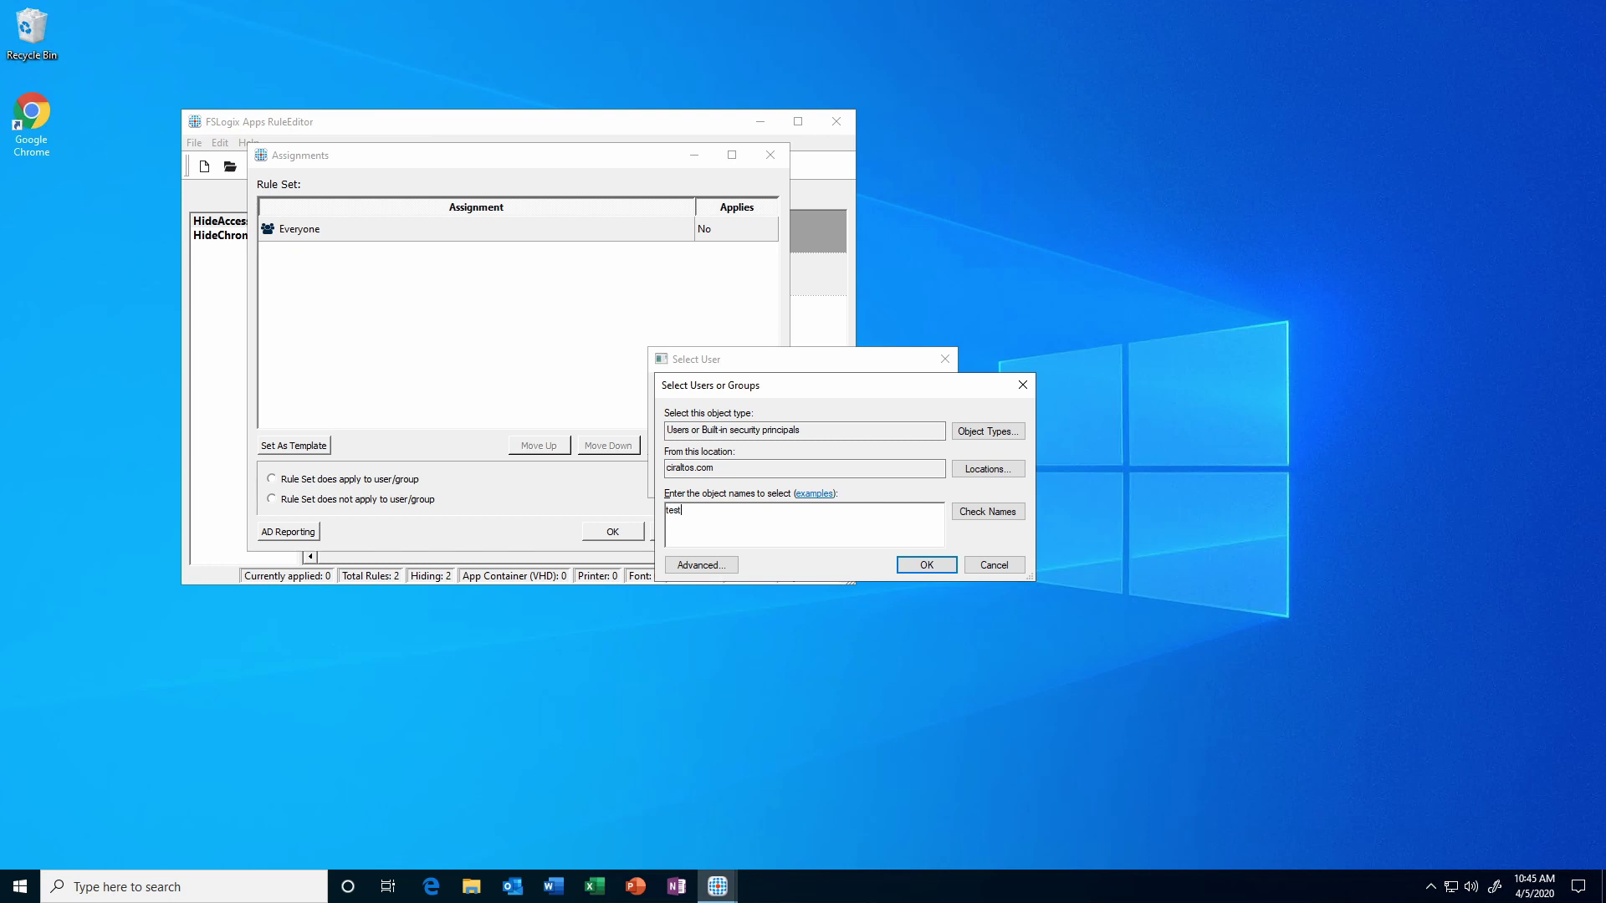
text(3.user)
key(Return)
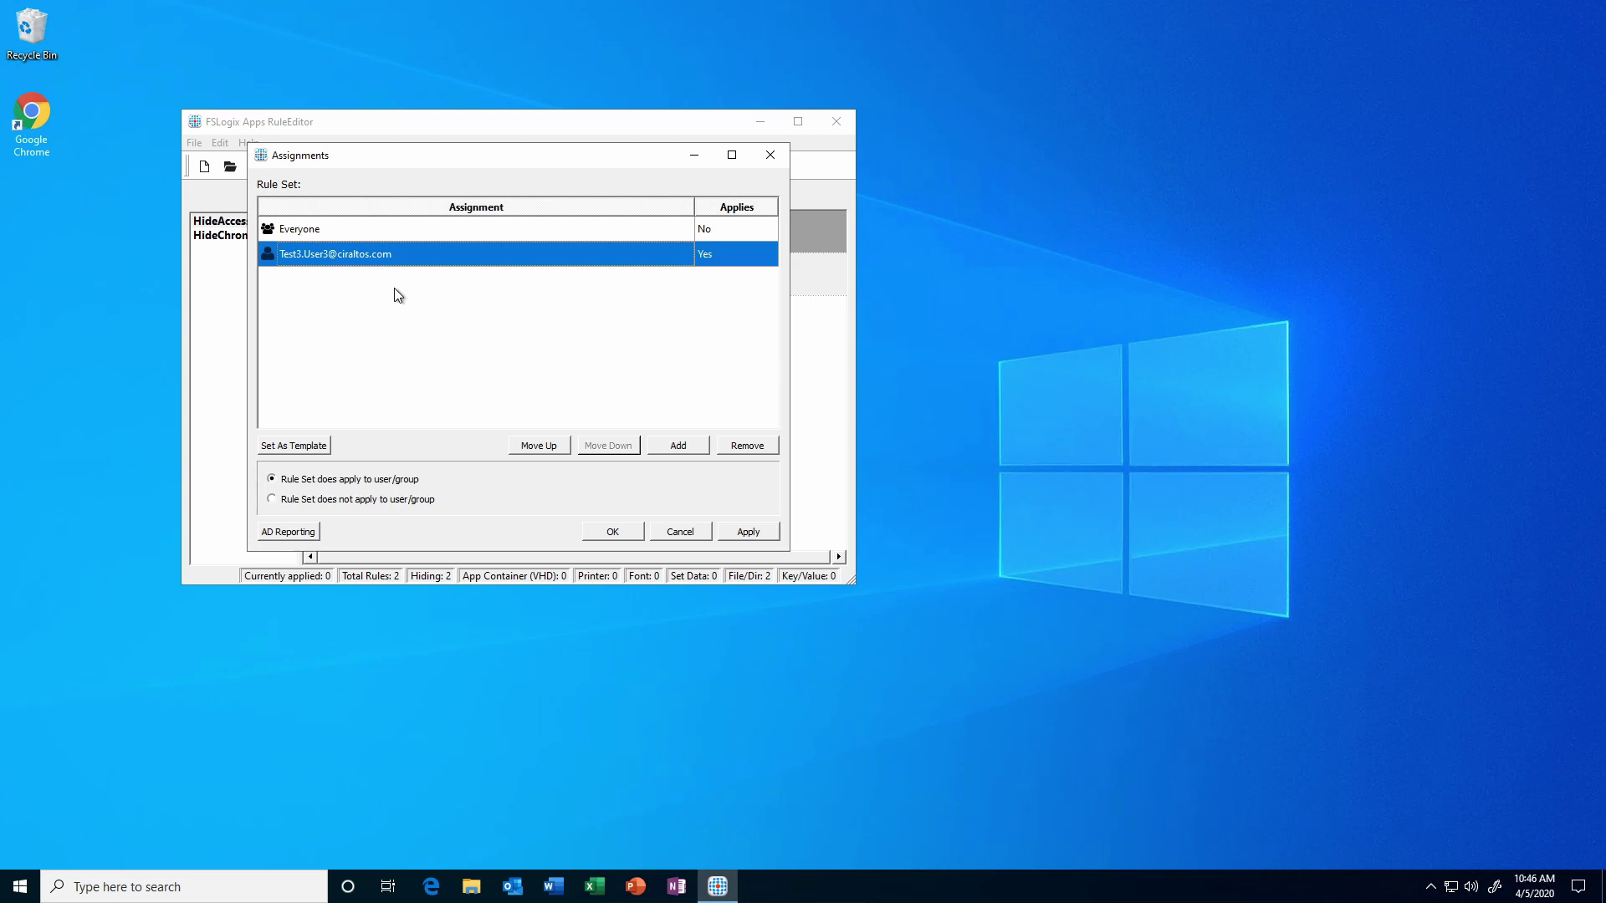
click(745, 530)
click(606, 534)
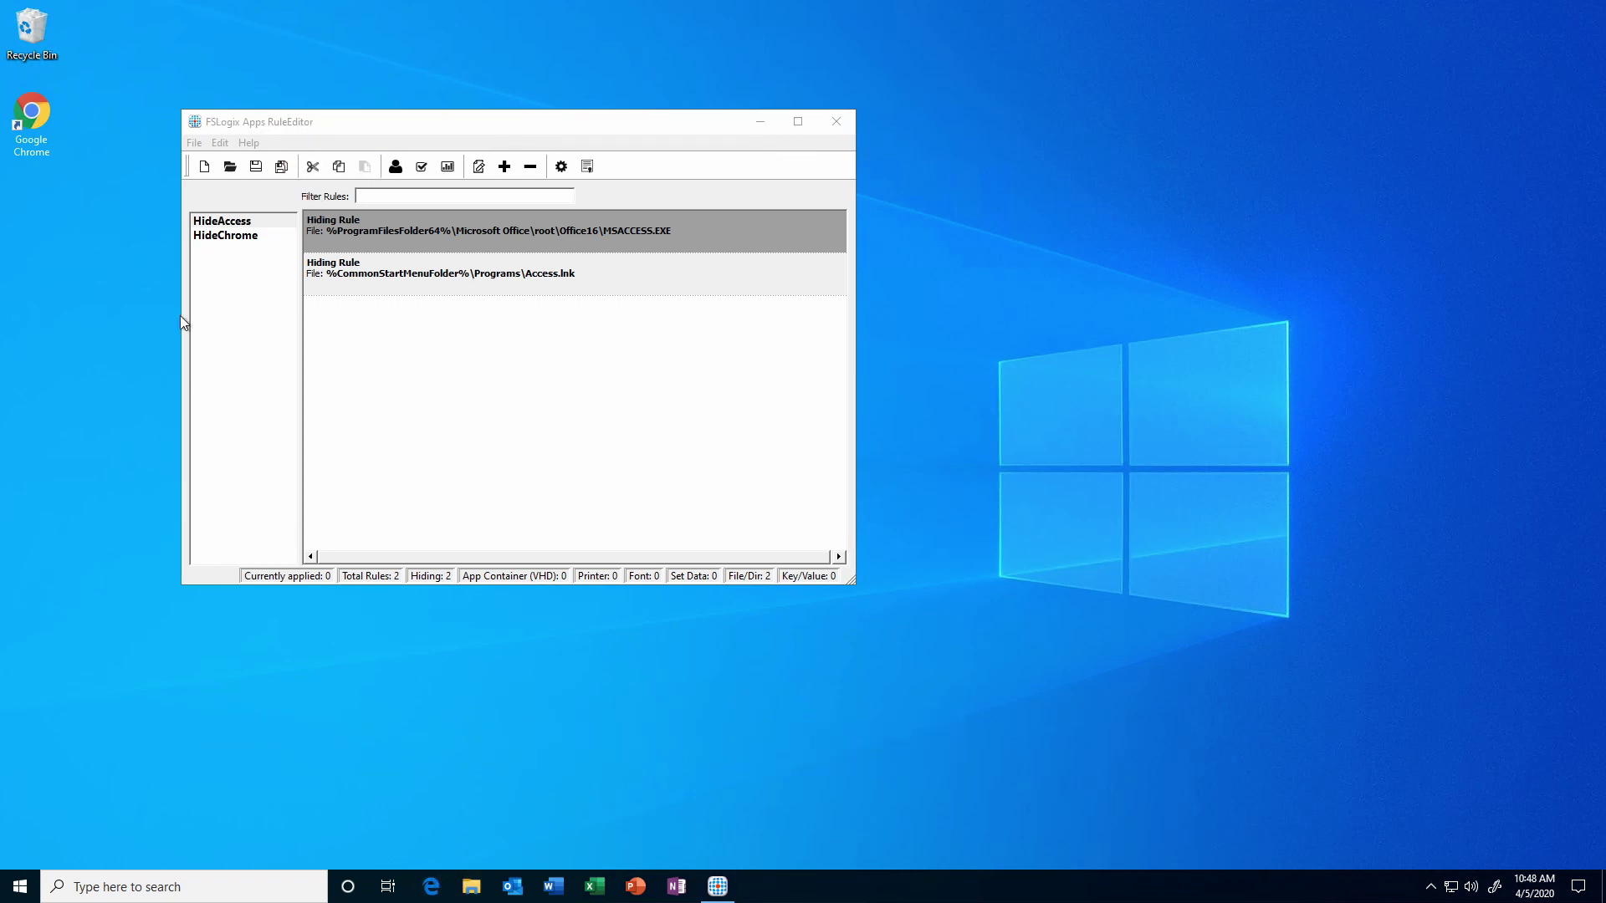
Sign in to the web client as test user 1, open HostPool01, and confirm Chrome launches remotely.
double_click(42, 119)
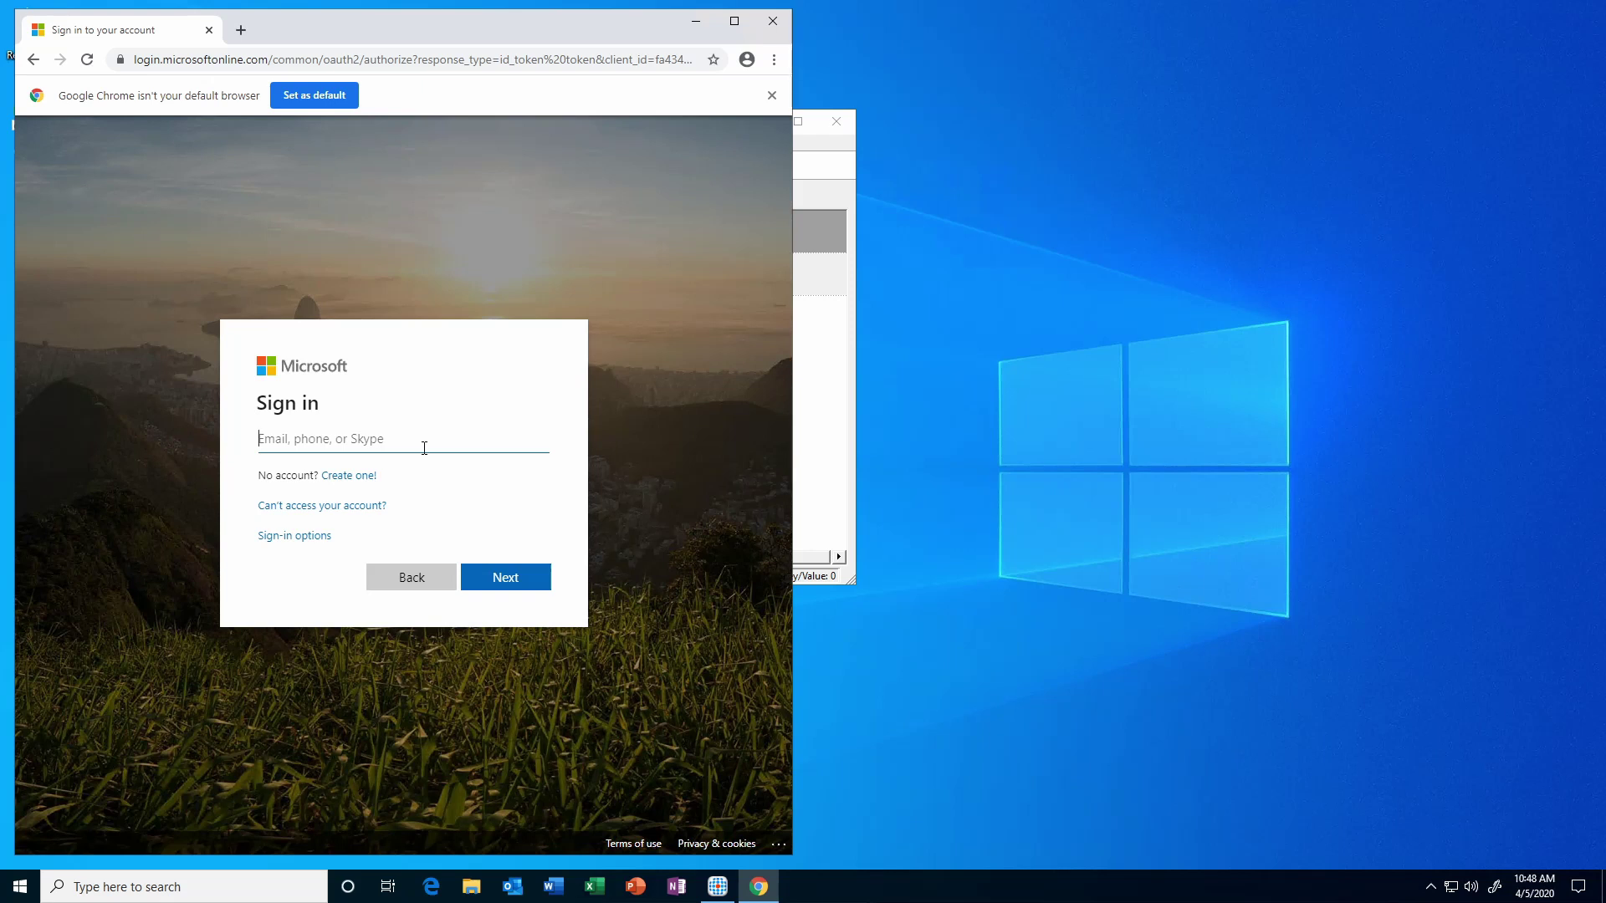
text(test1@cir)
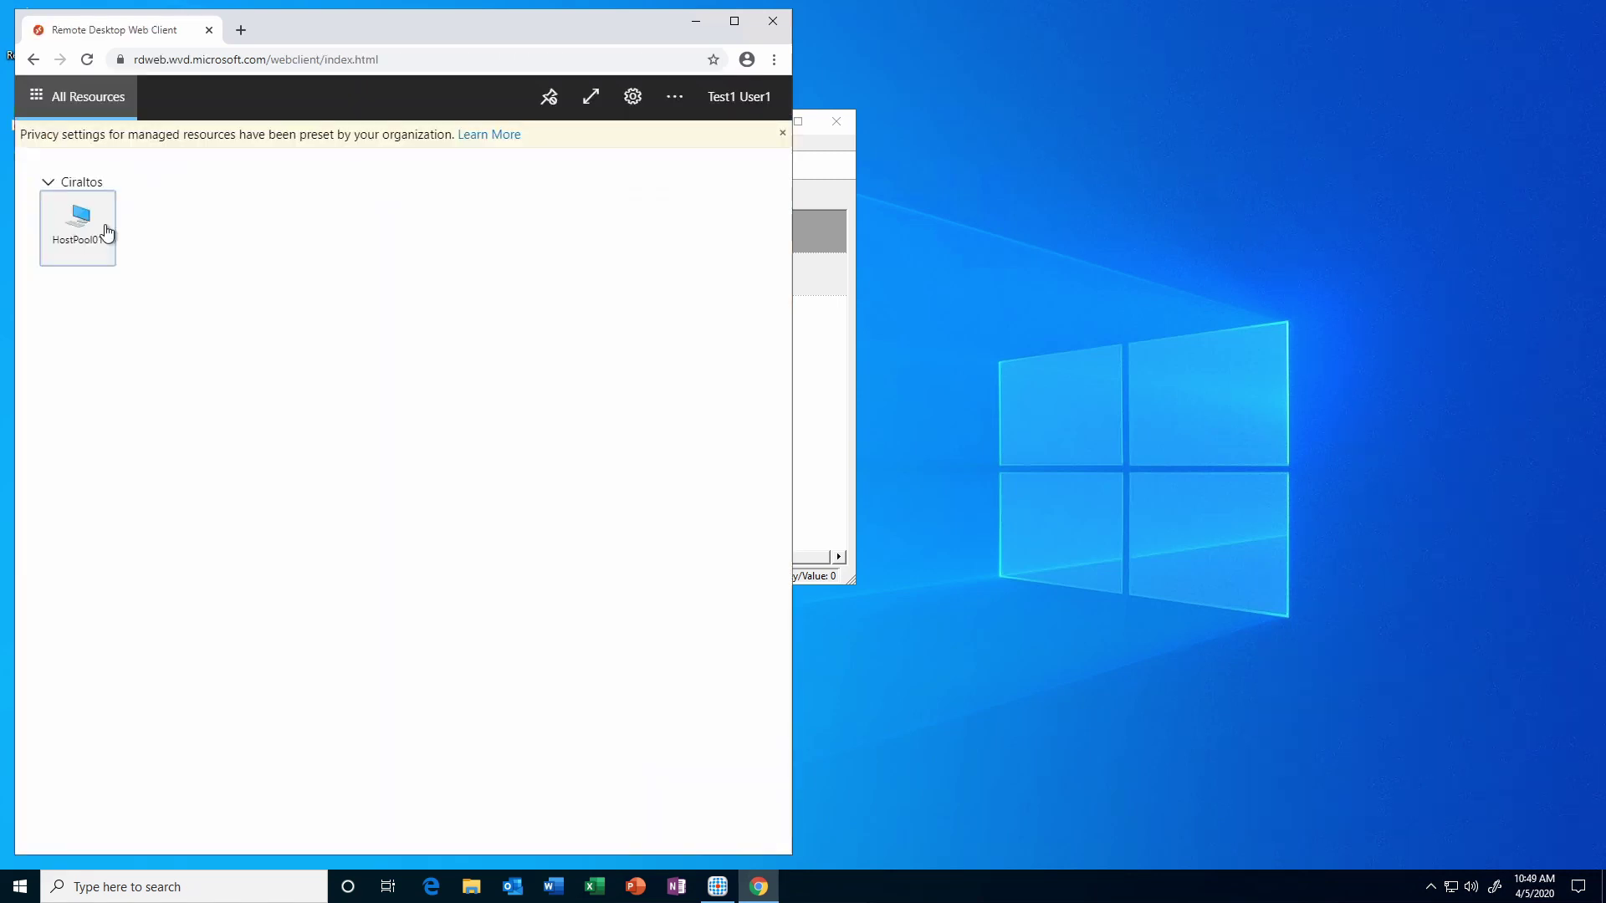
click(104, 226)
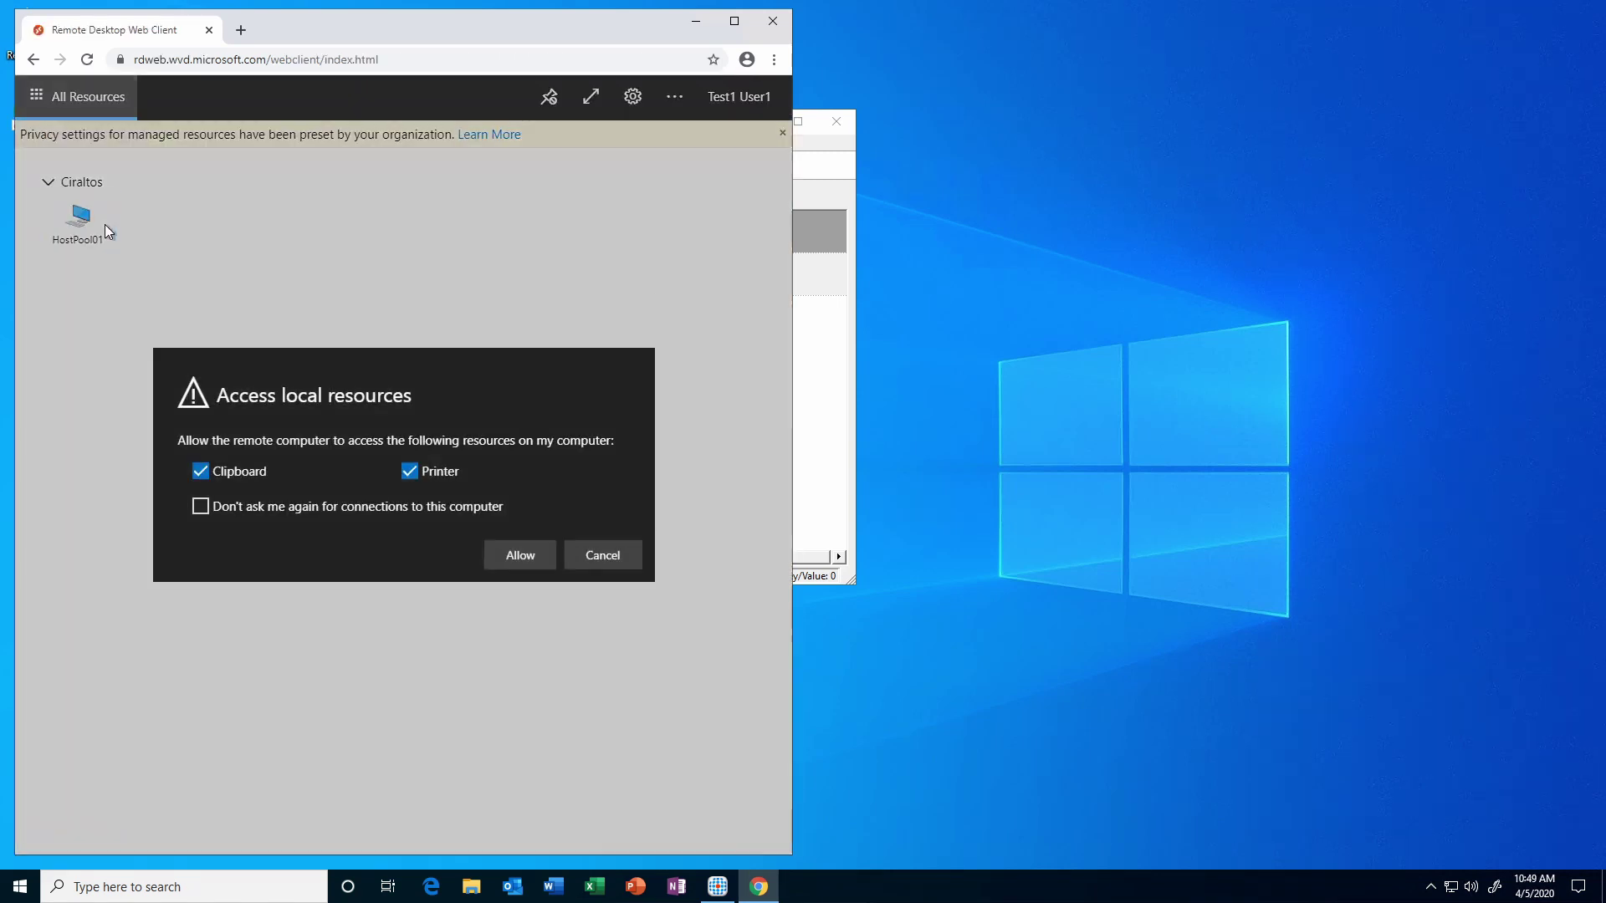
click(531, 565)
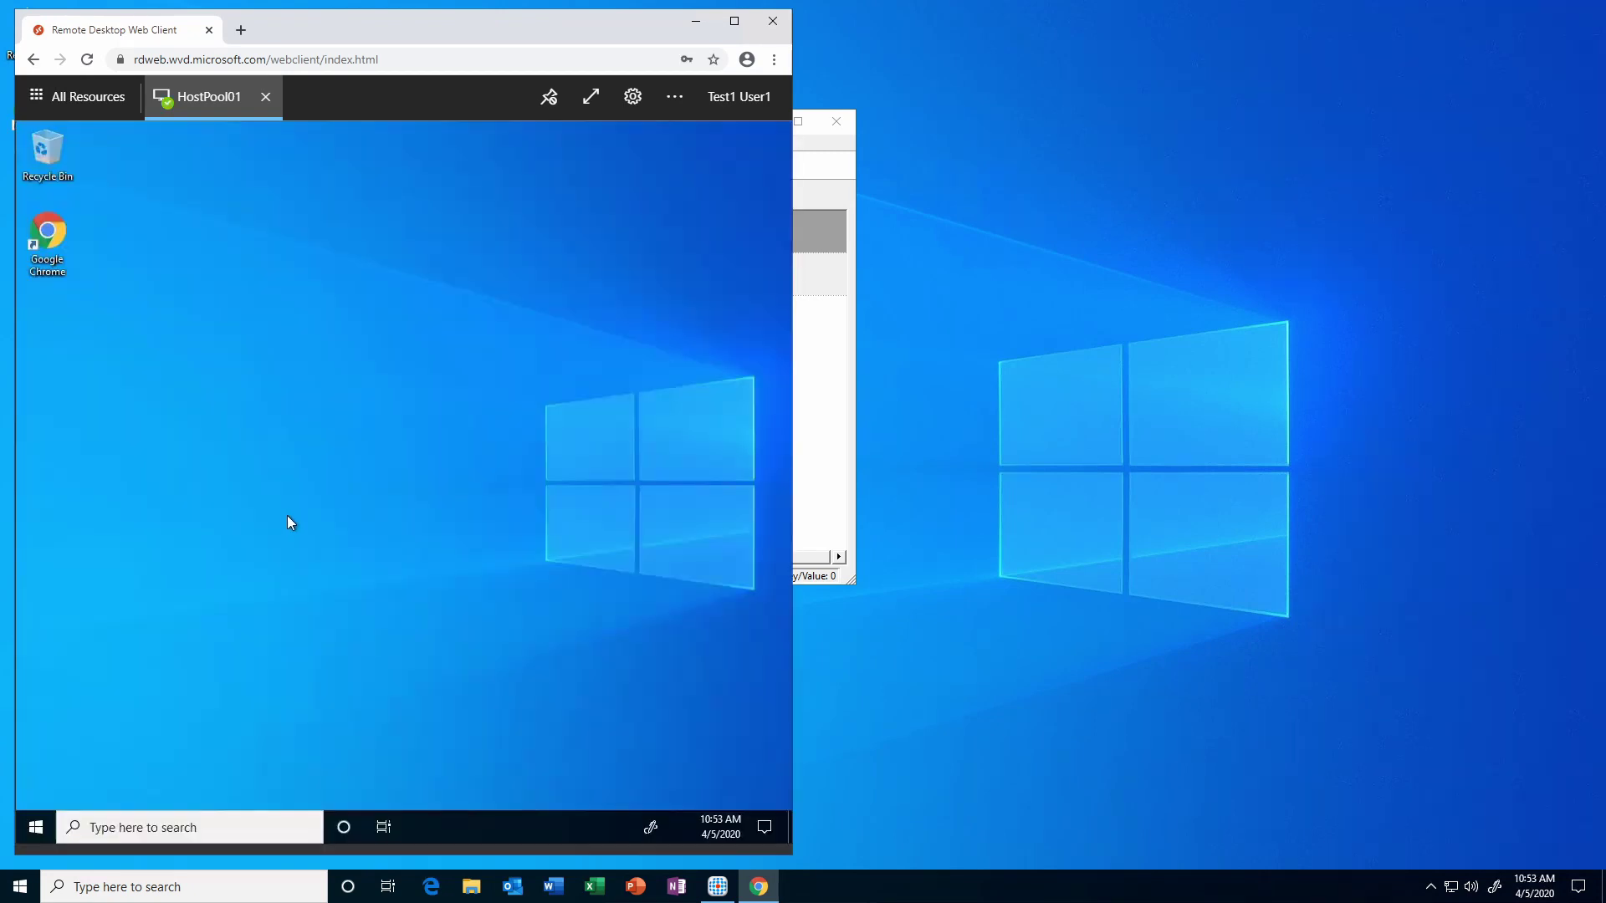
double_click(54, 231)
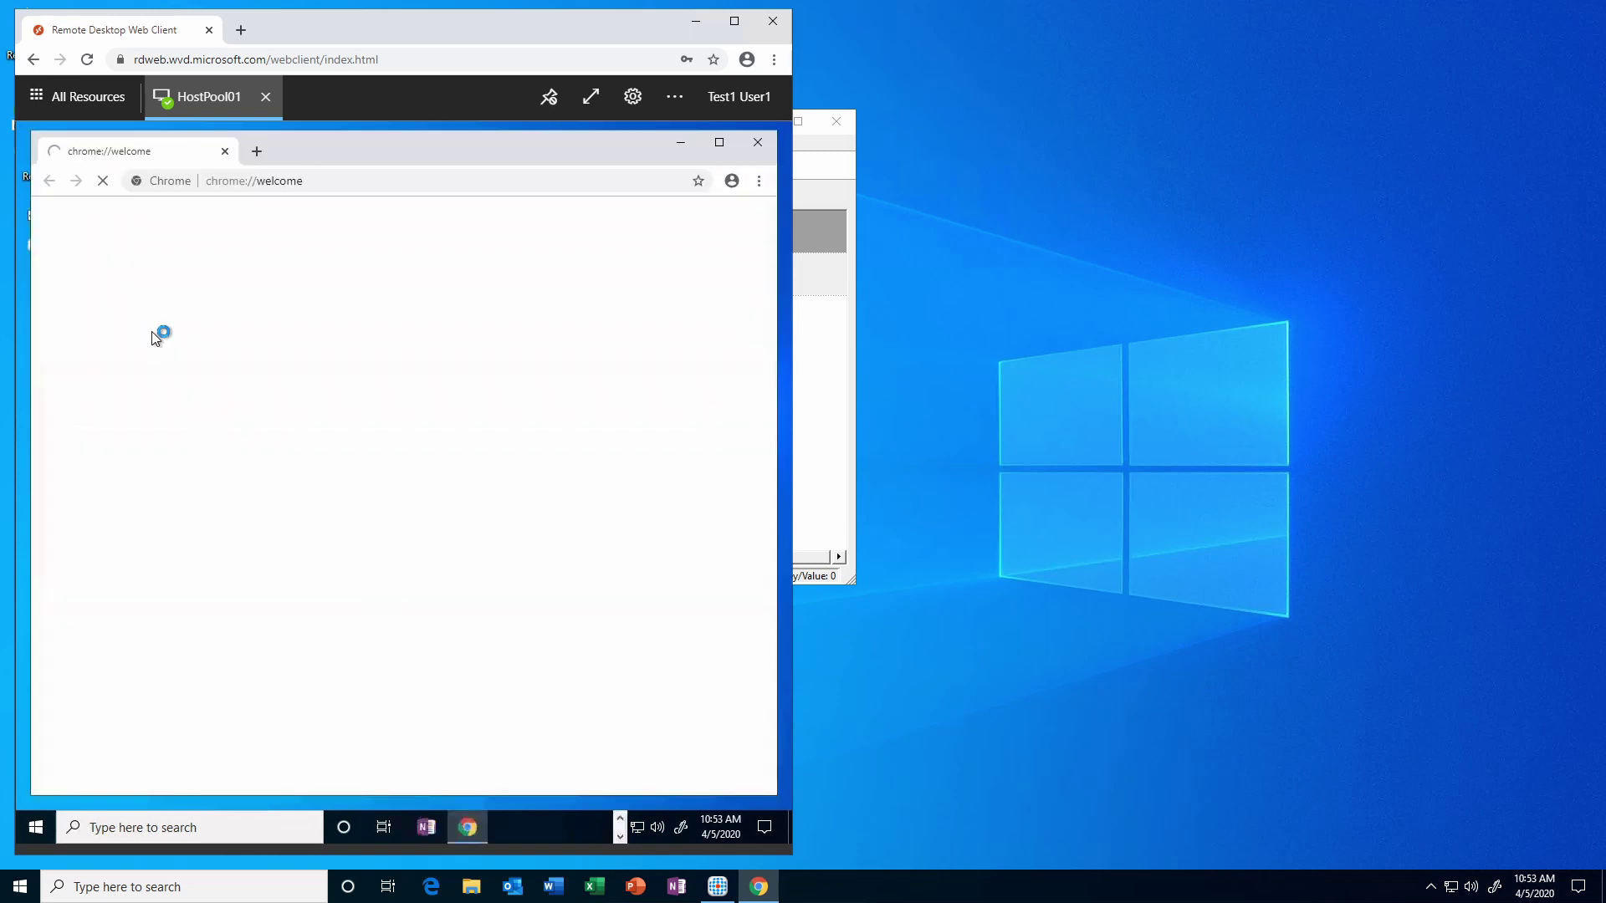
click(758, 144)
In Edge, sign in as test user 3 and connect to the HostPool01 desktop with their credentials.
click(696, 24)
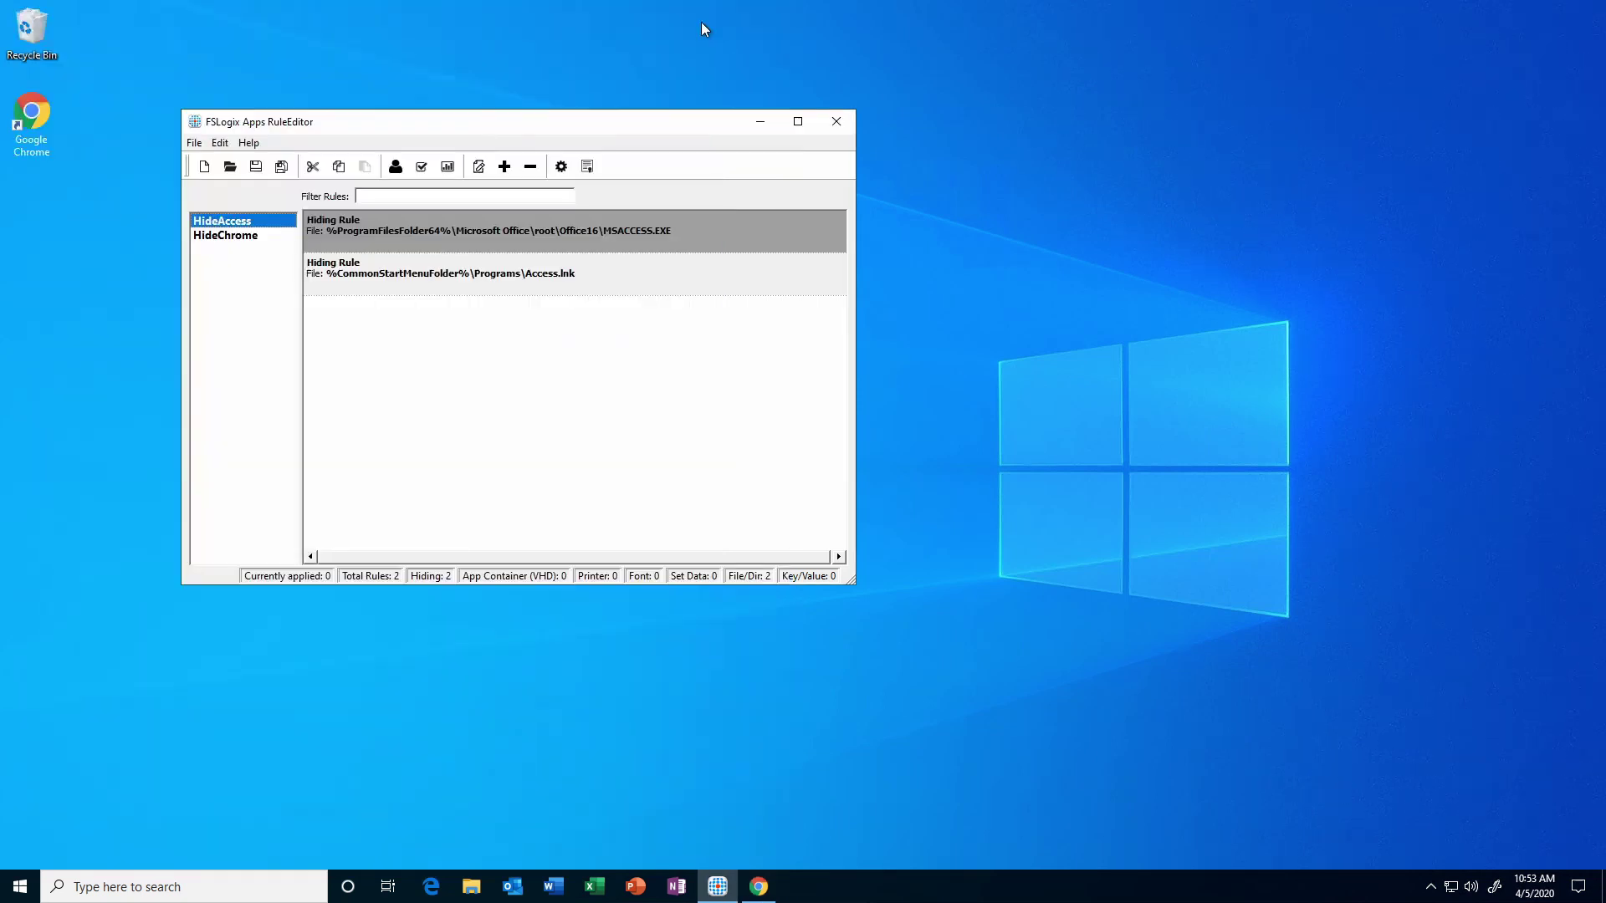
click(431, 889)
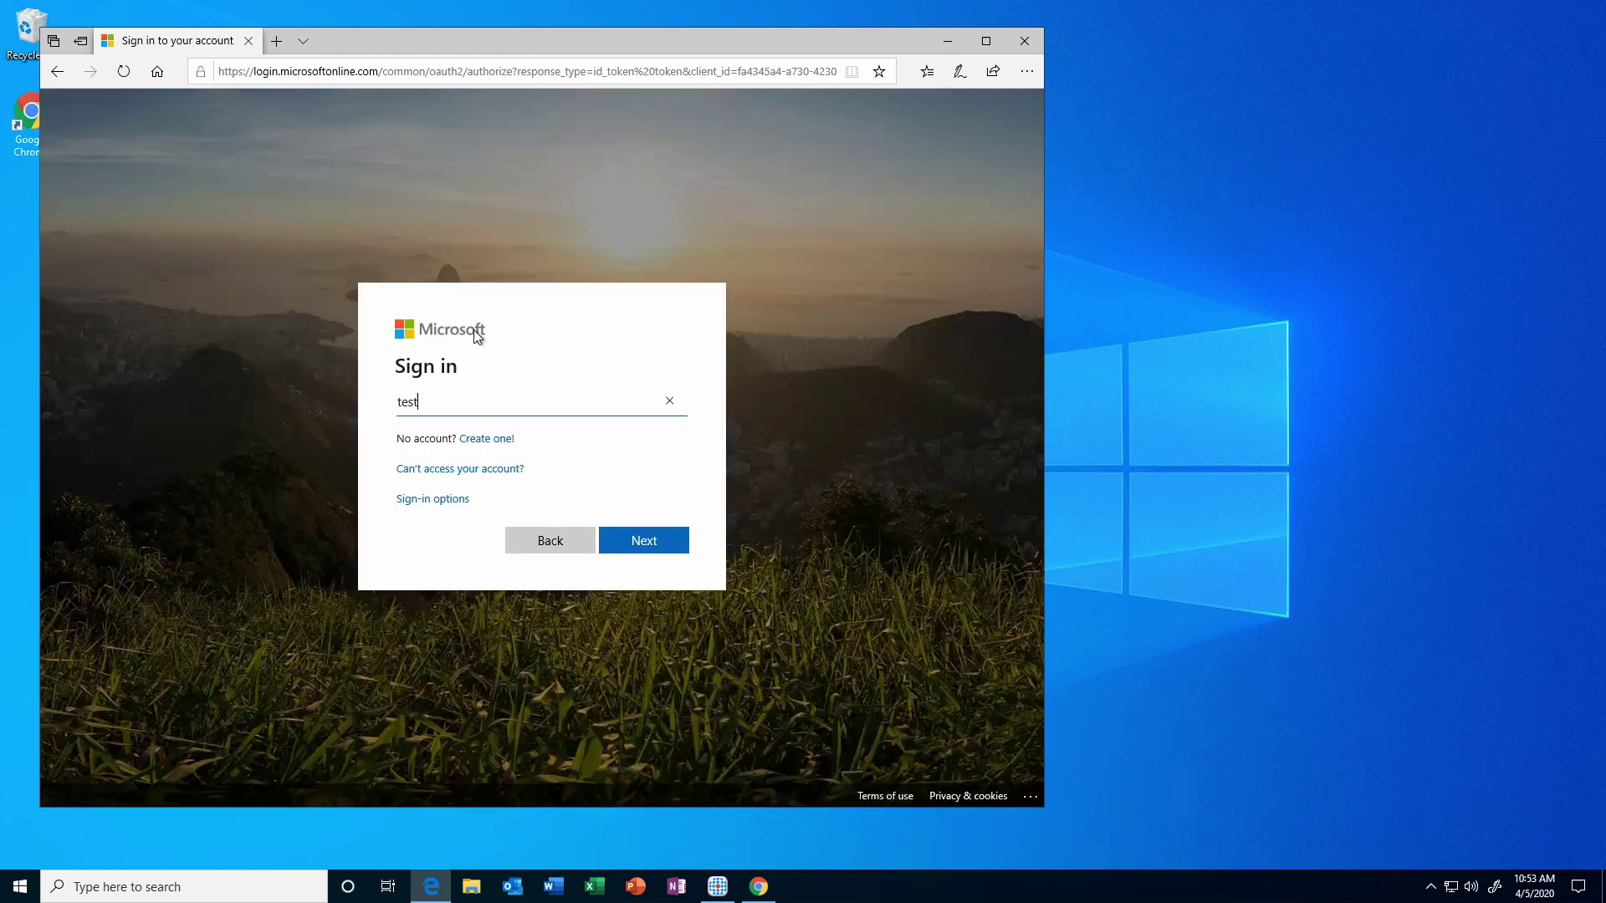
text(3.user)
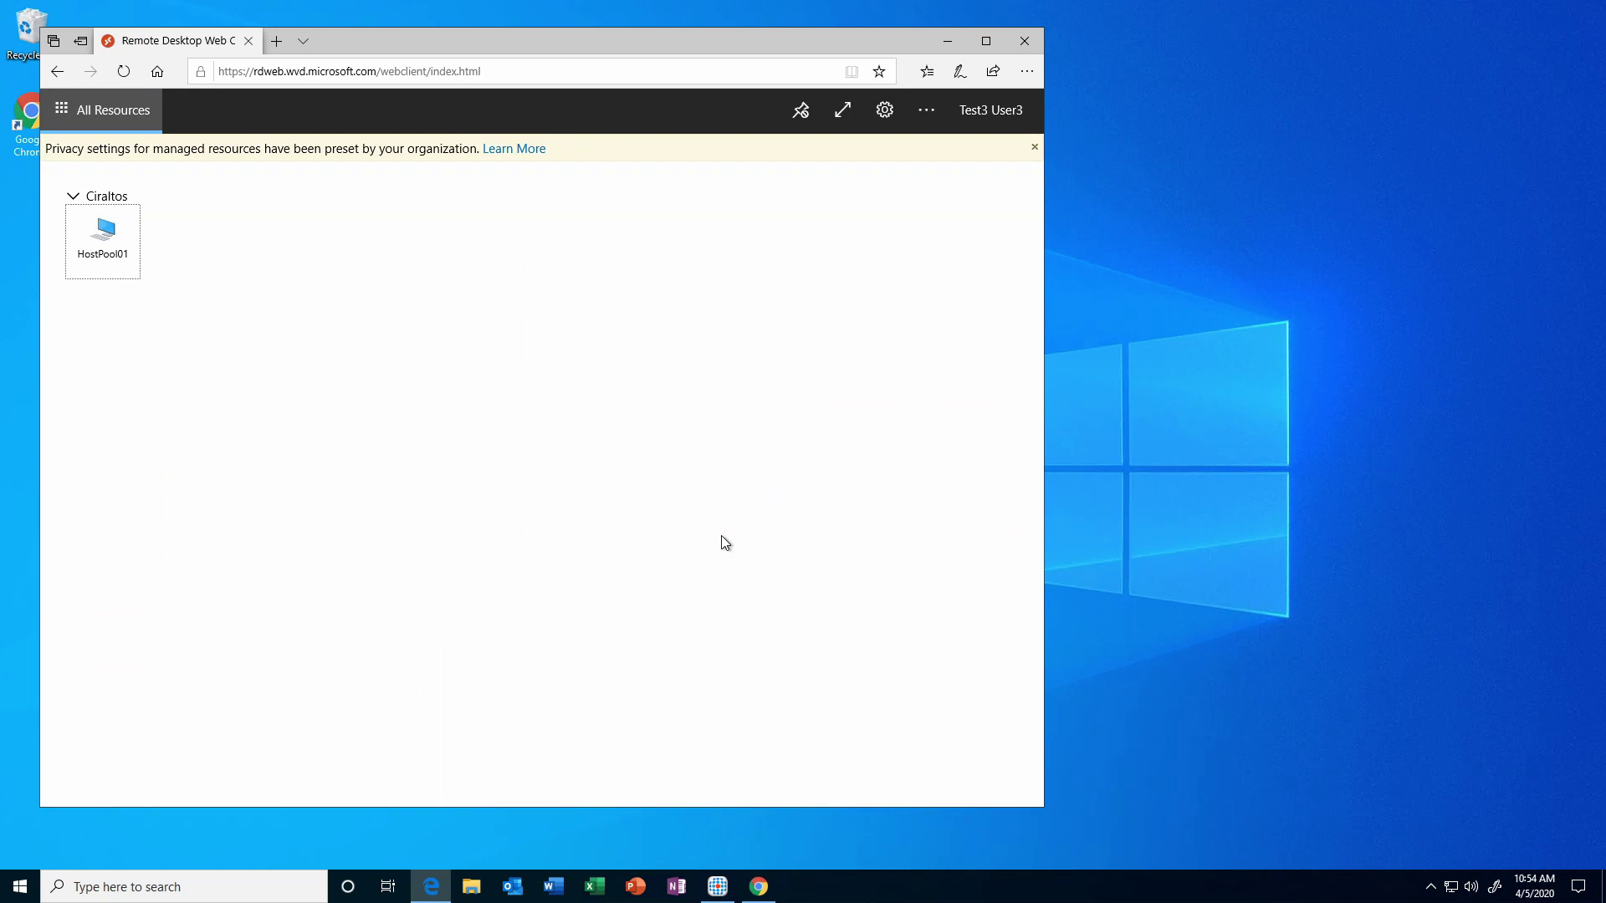
click(102, 251)
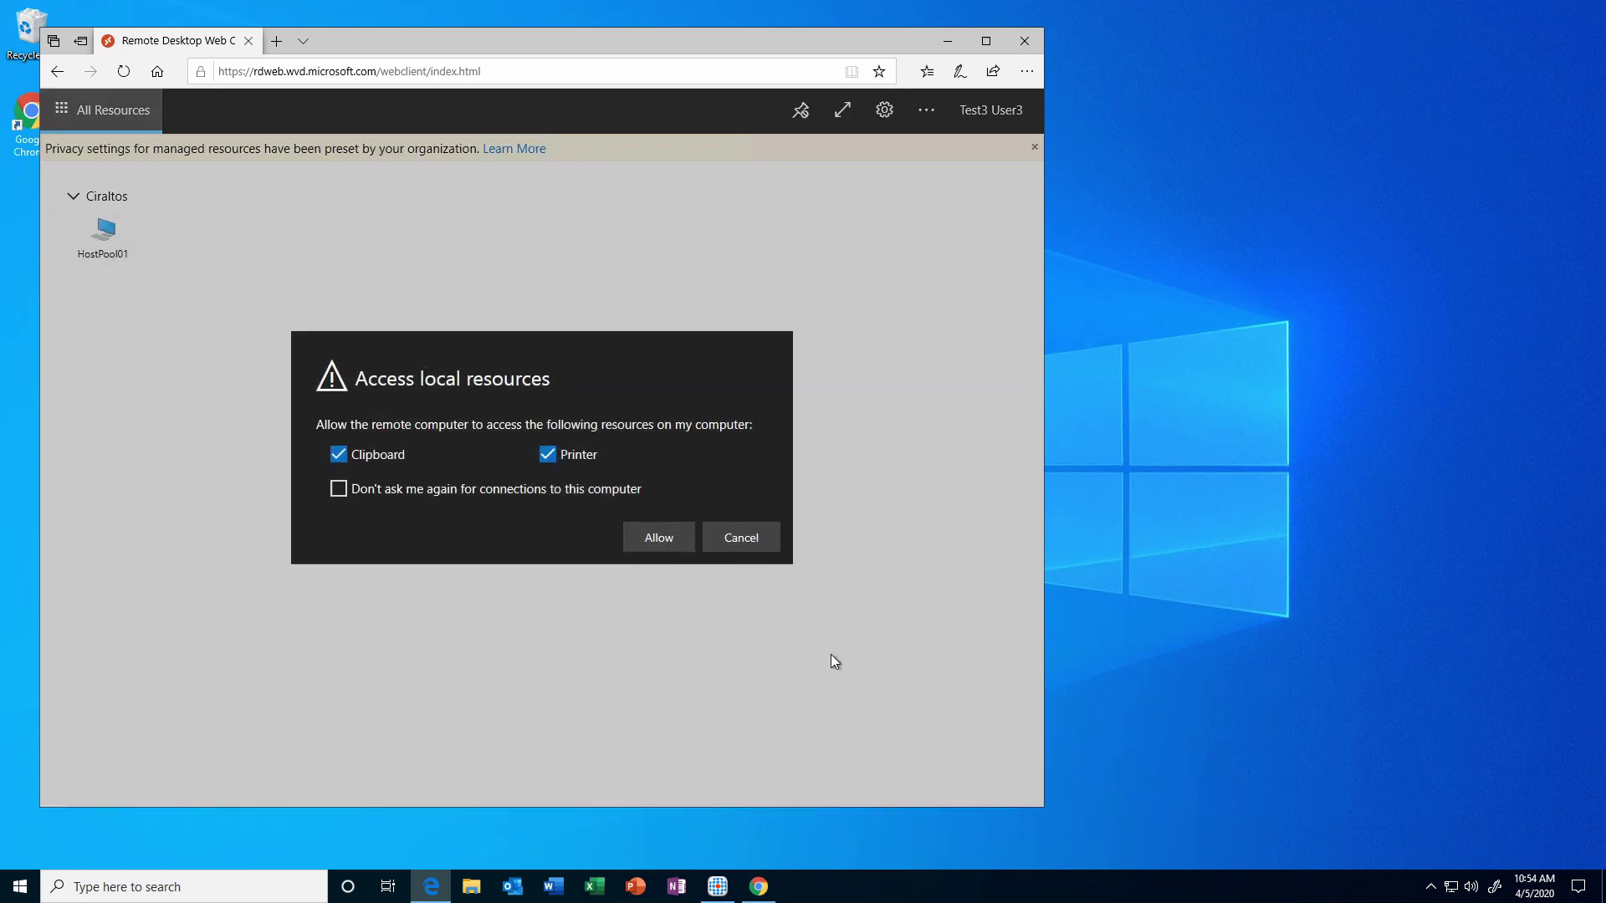
click(663, 546)
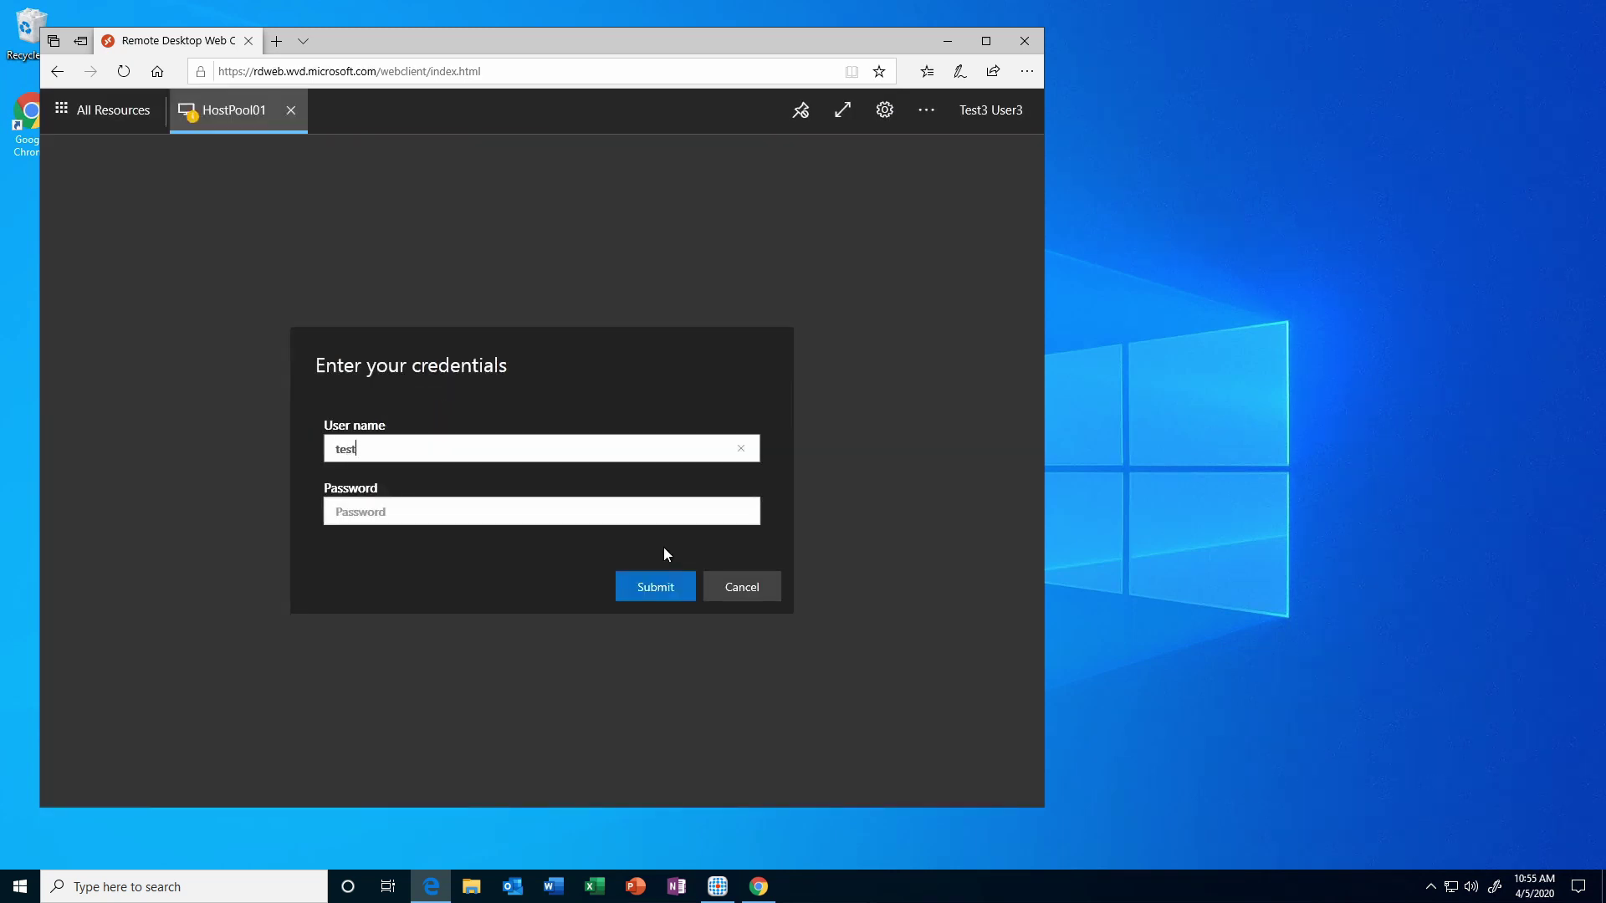
key(Return)
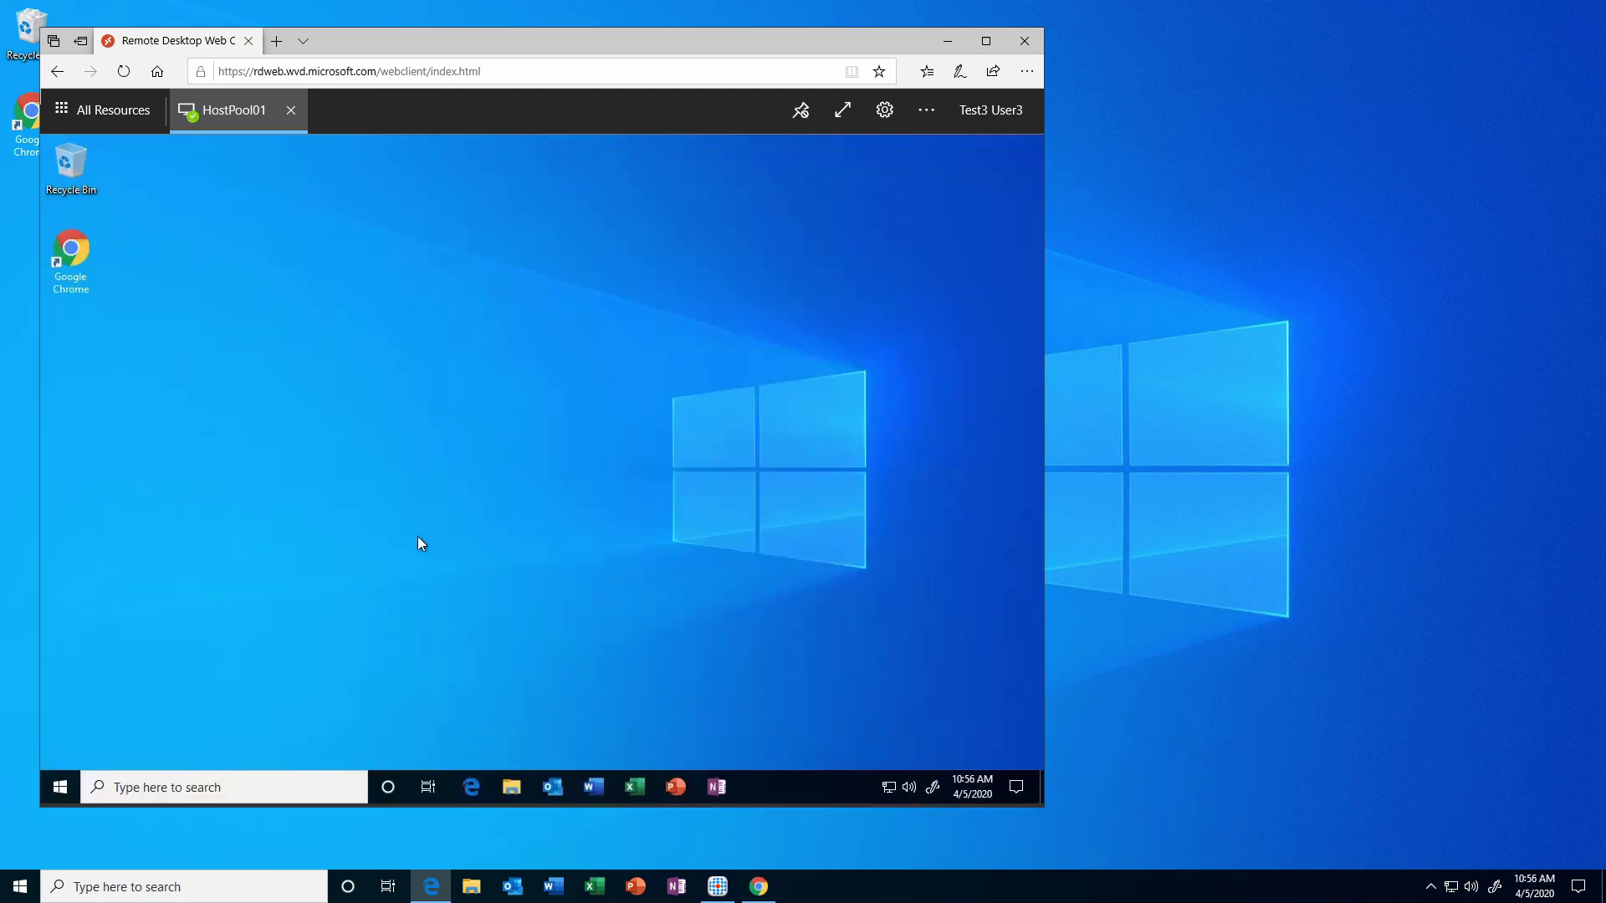
Launch Chrome and then Access in the remote session, confirm both open, and close them.
double_click(89, 245)
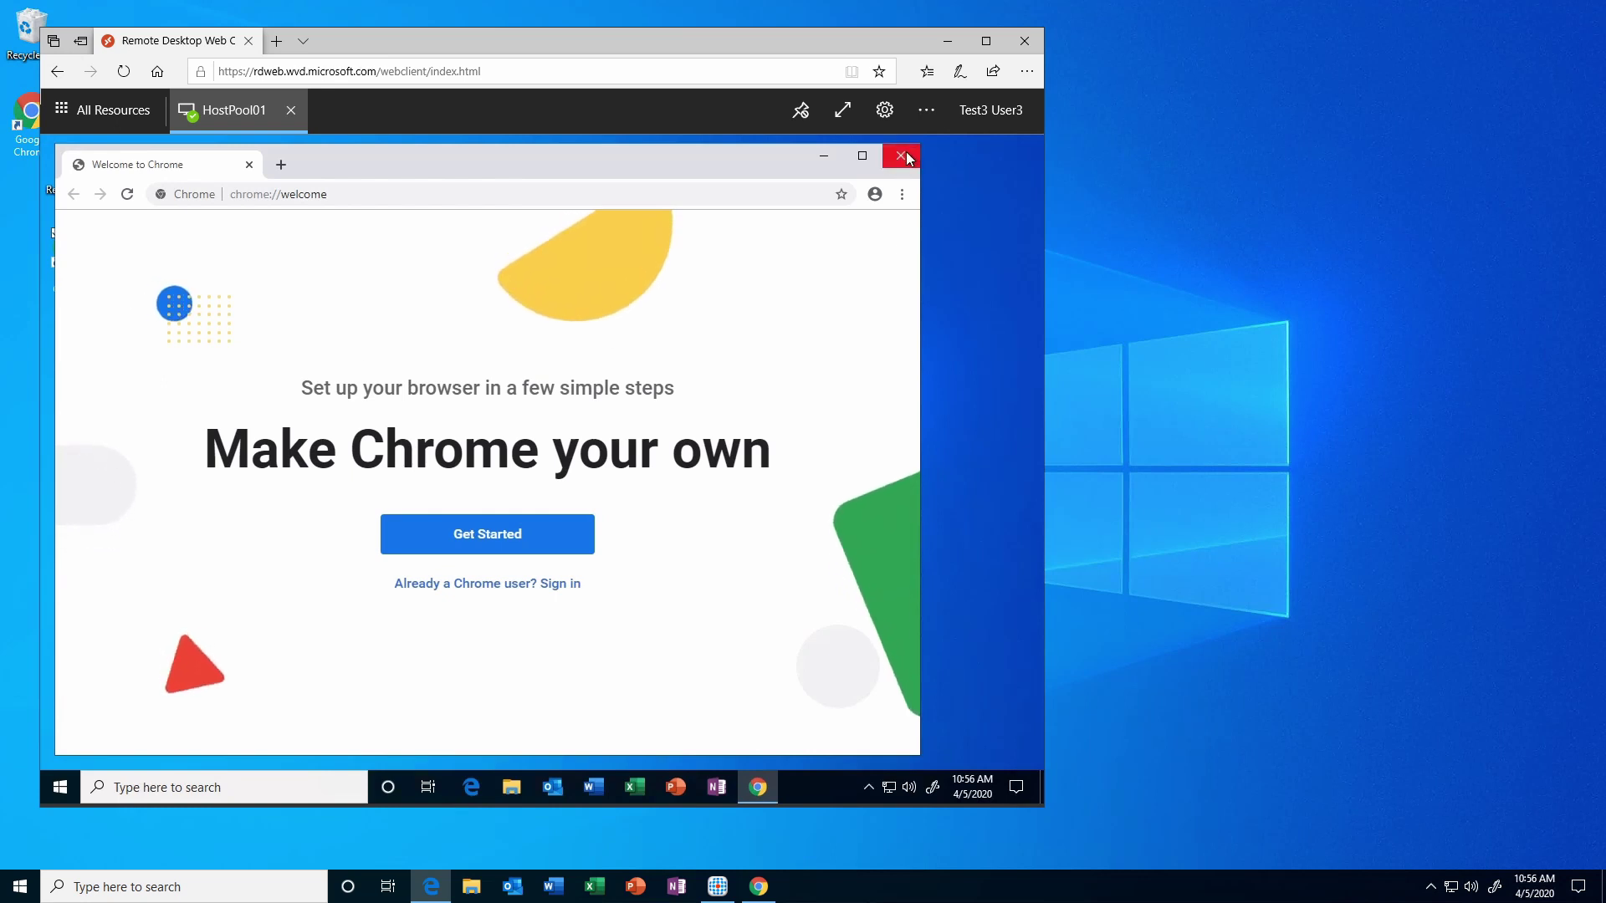
click(901, 155)
click(60, 787)
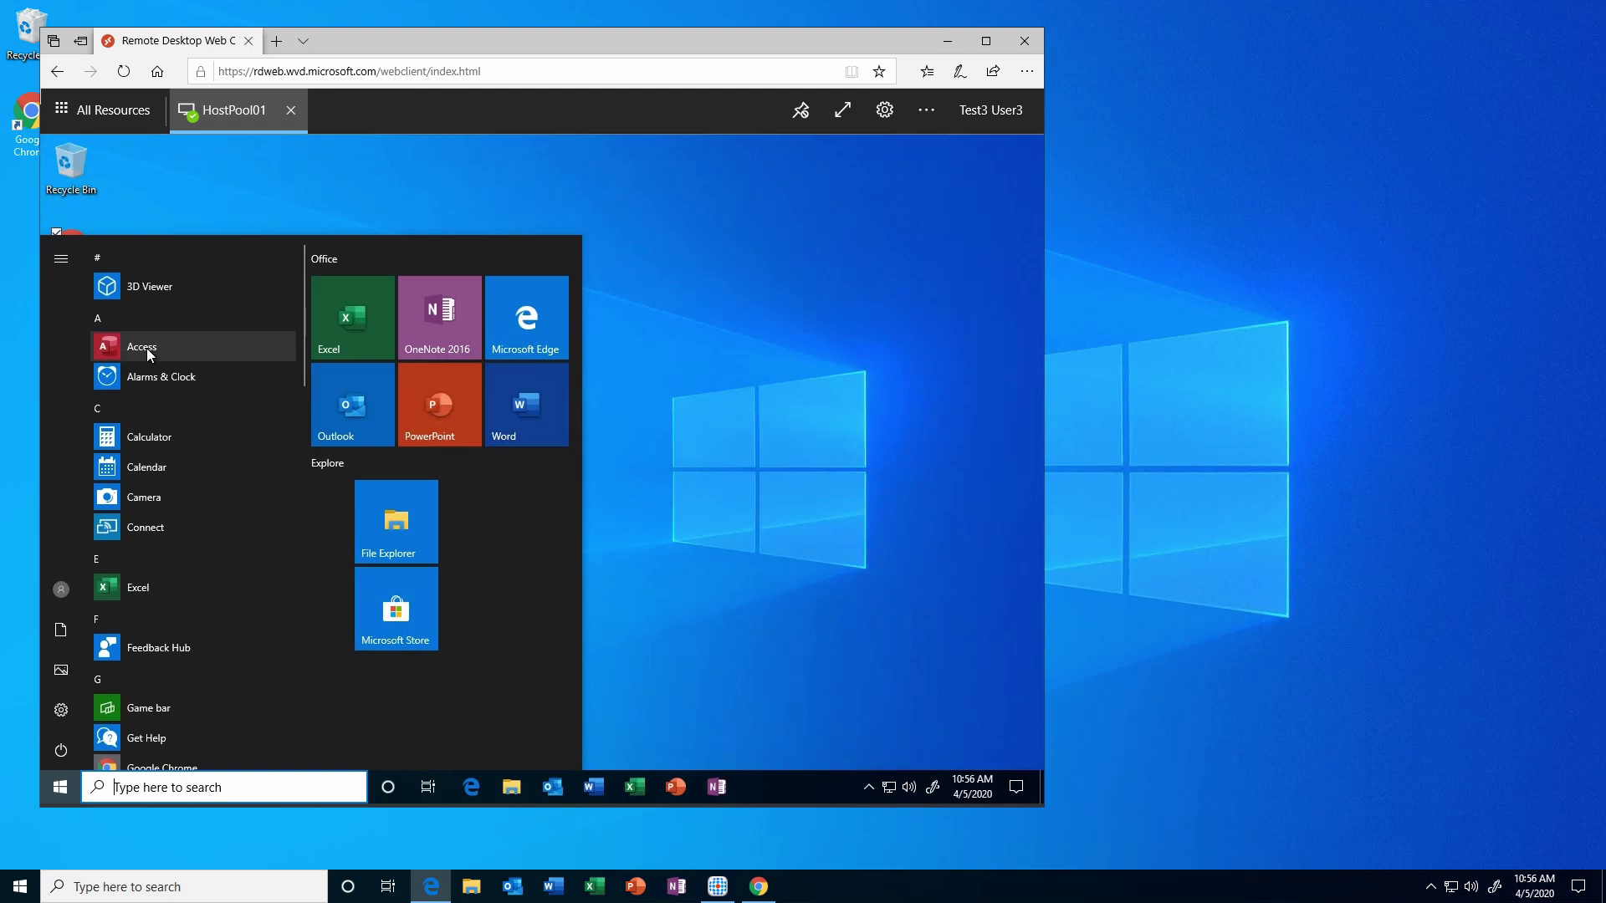
click(147, 348)
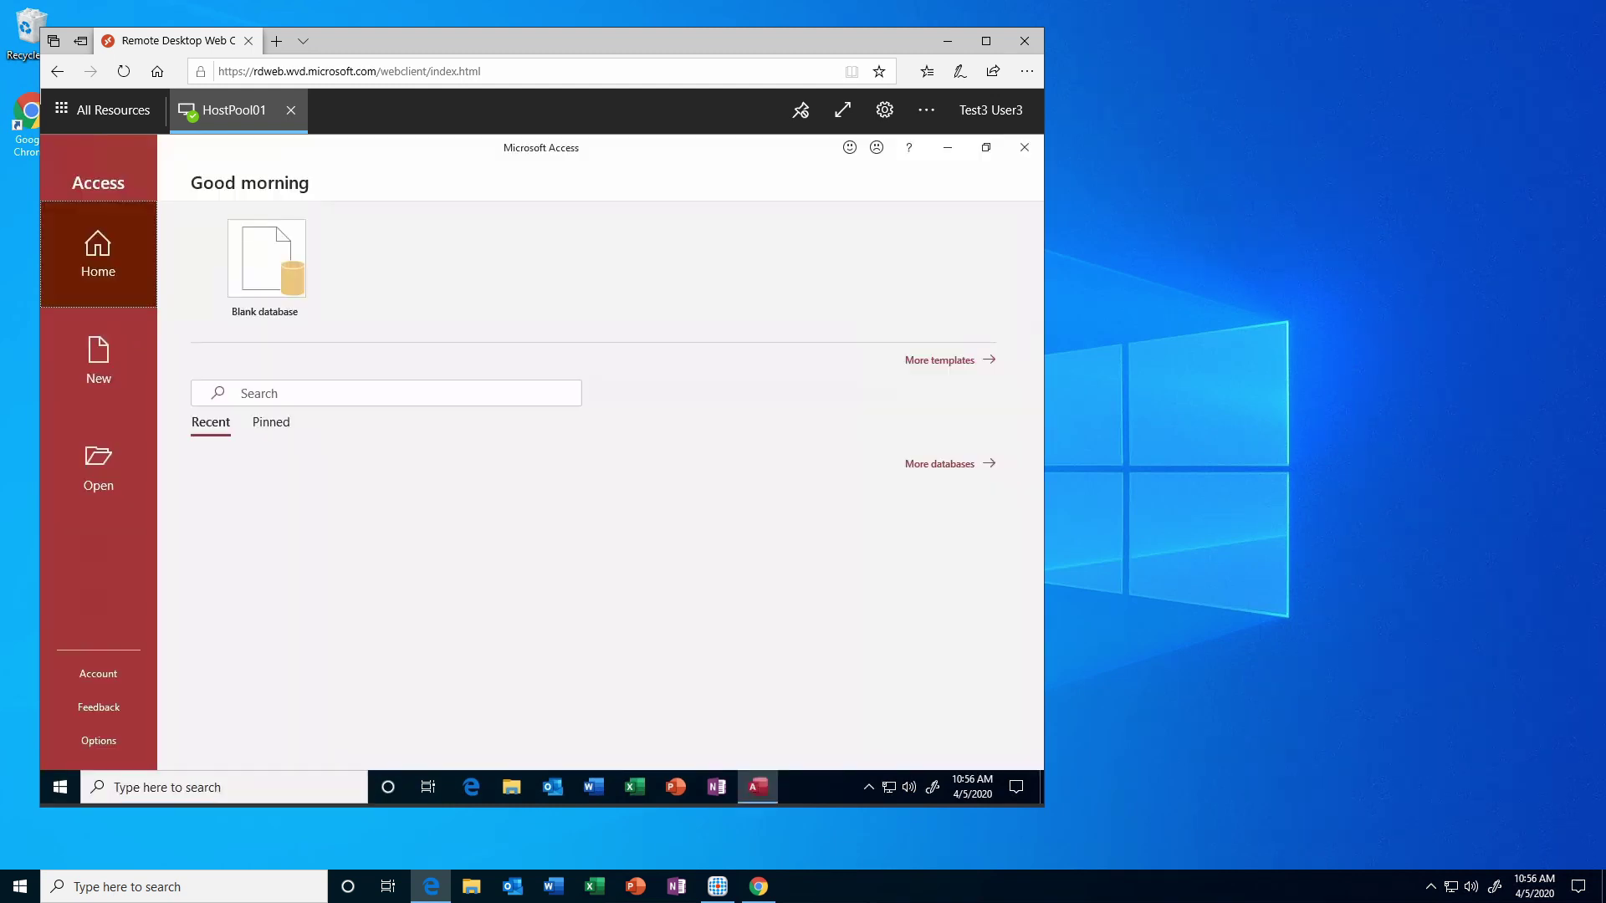
click(1025, 149)
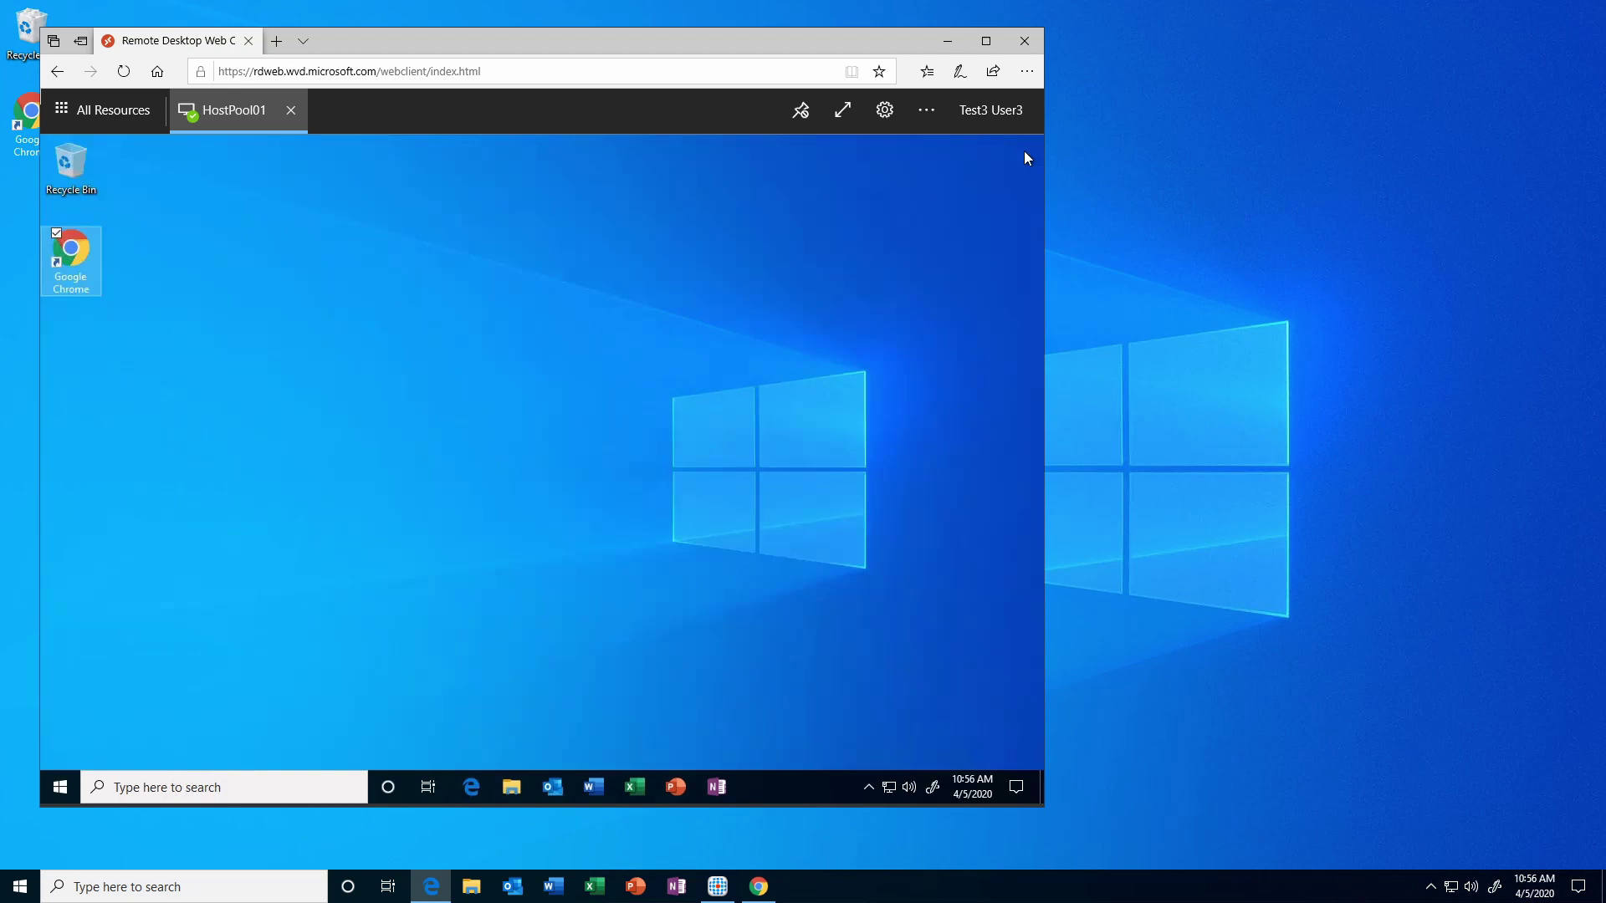
click(947, 42)
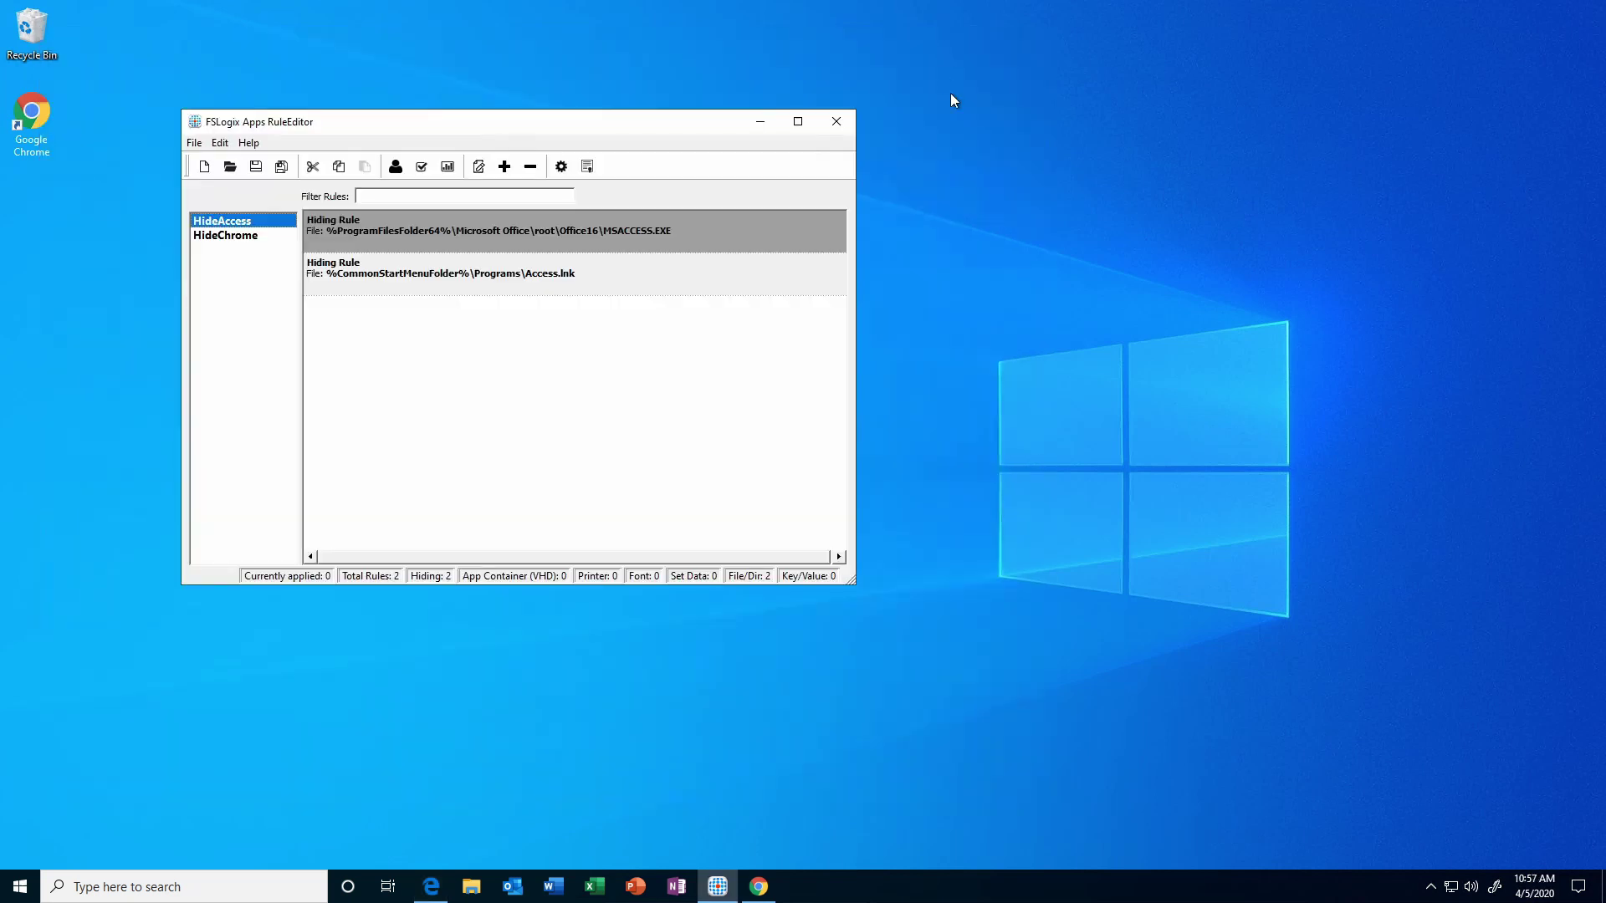
Browse to \\wvd-fileserver and open the AppMask share in File Explorer.
click(471, 887)
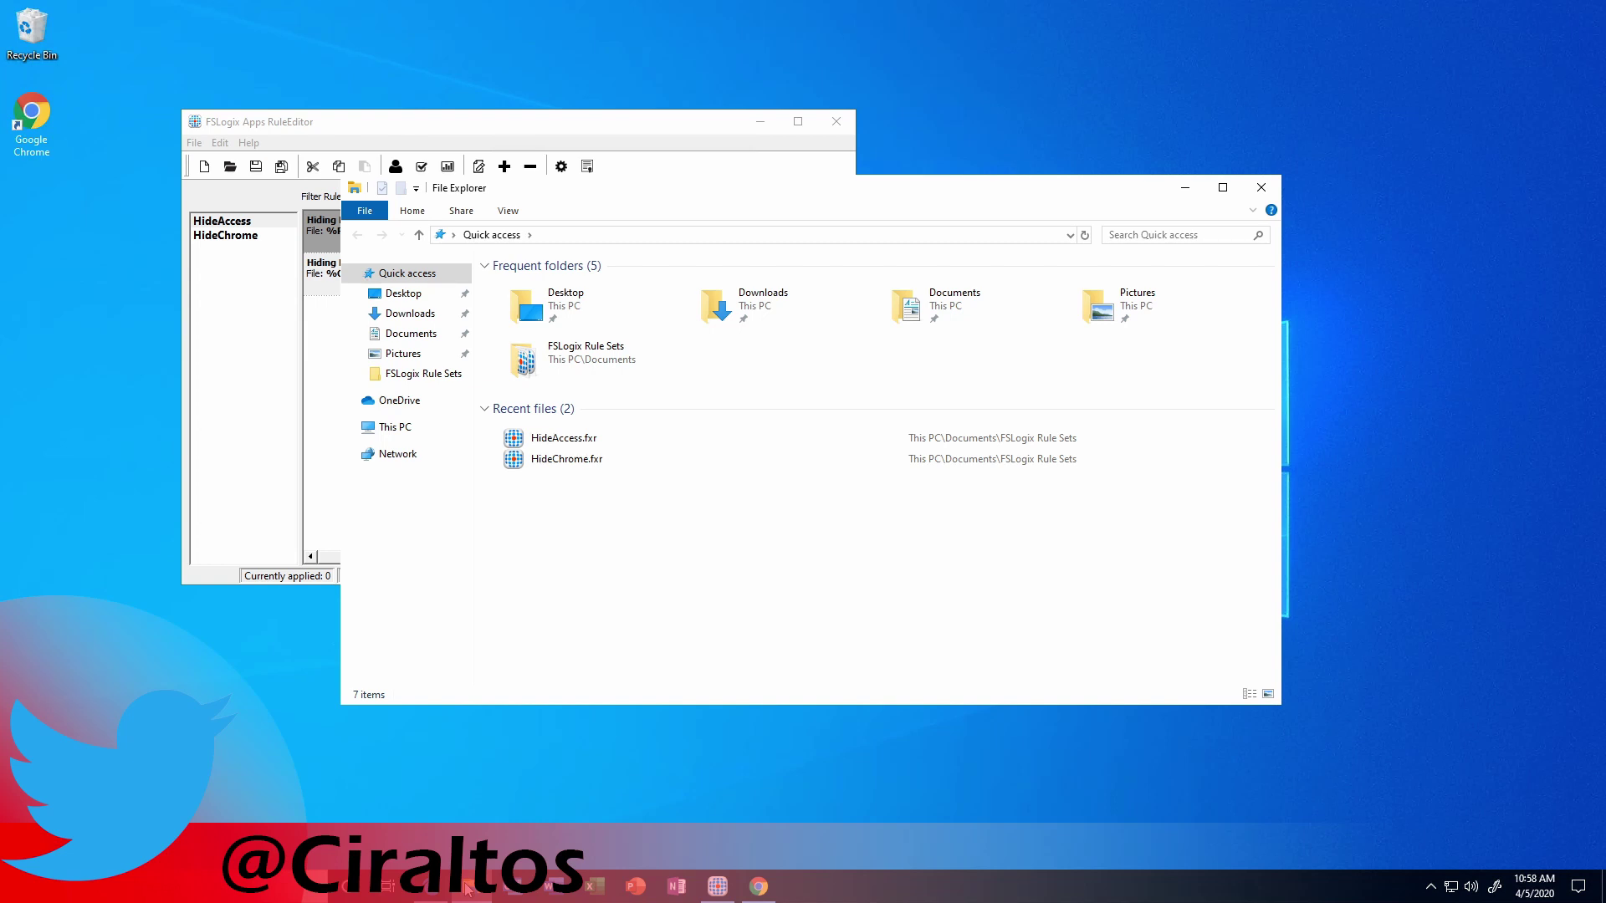
click(651, 233)
text(\\wvd-fileserver)
key(Return)
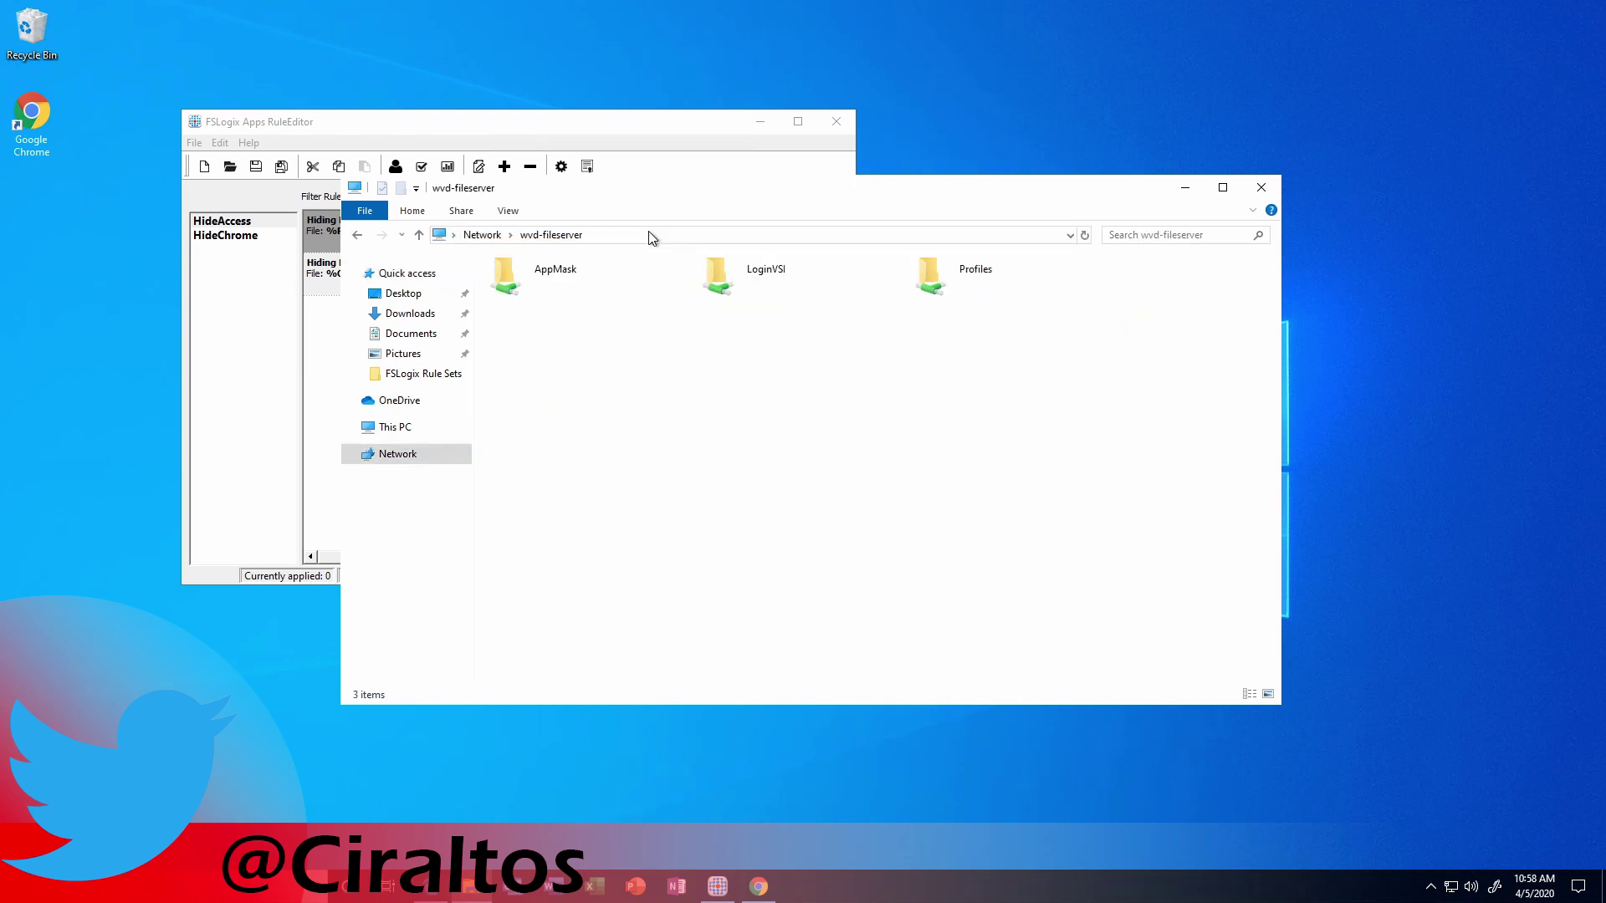
double_click(556, 288)
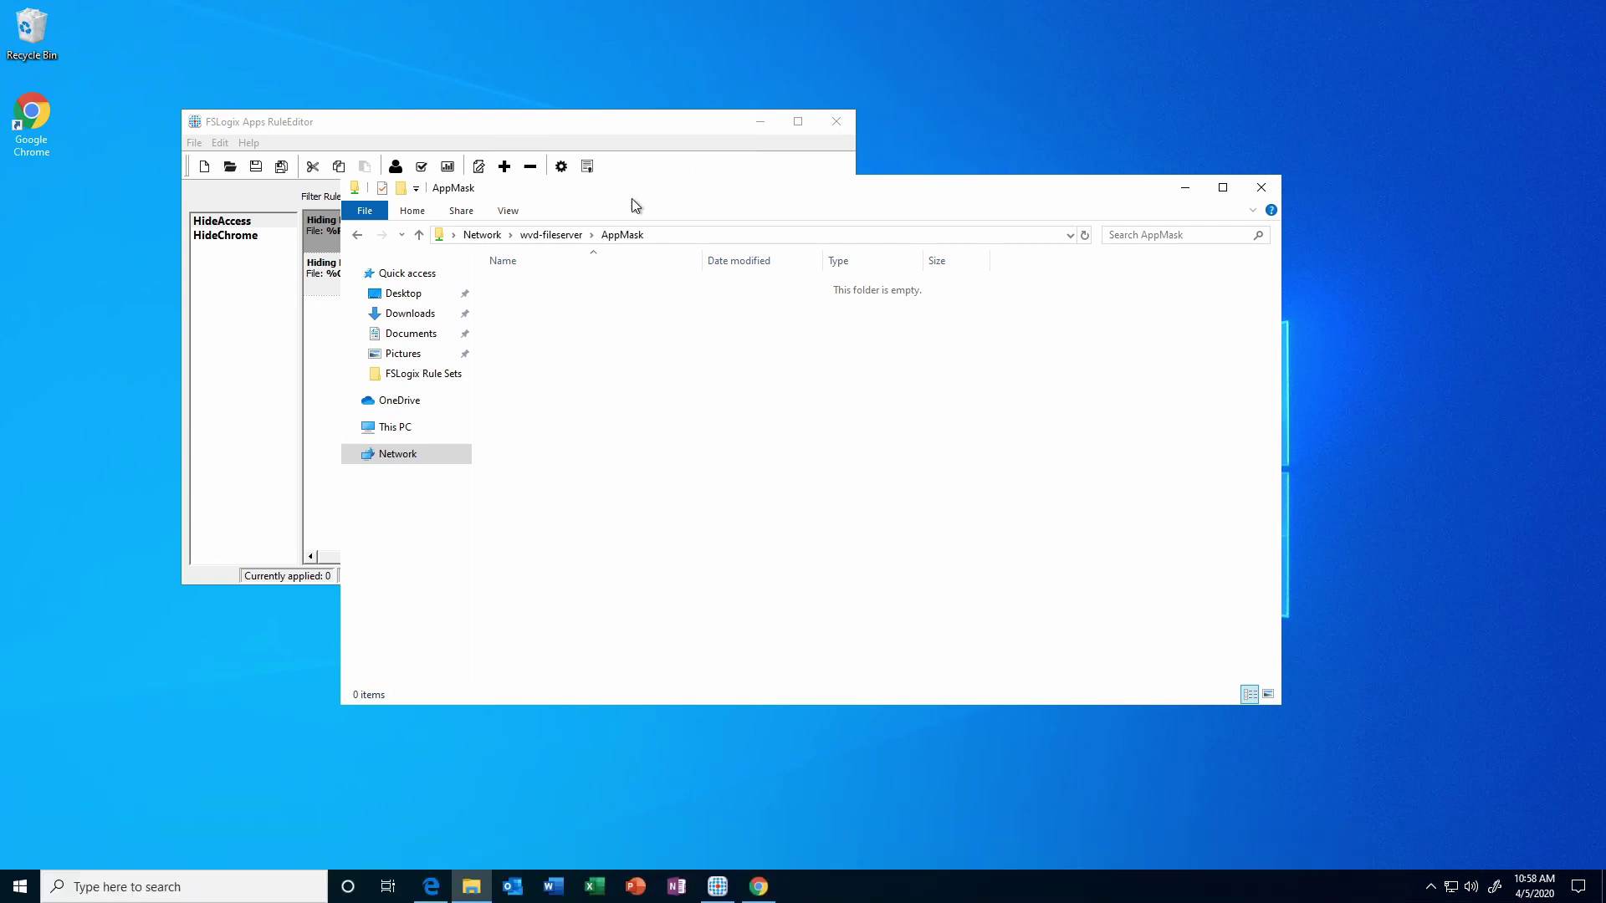
drag(632, 198, 771, 199)
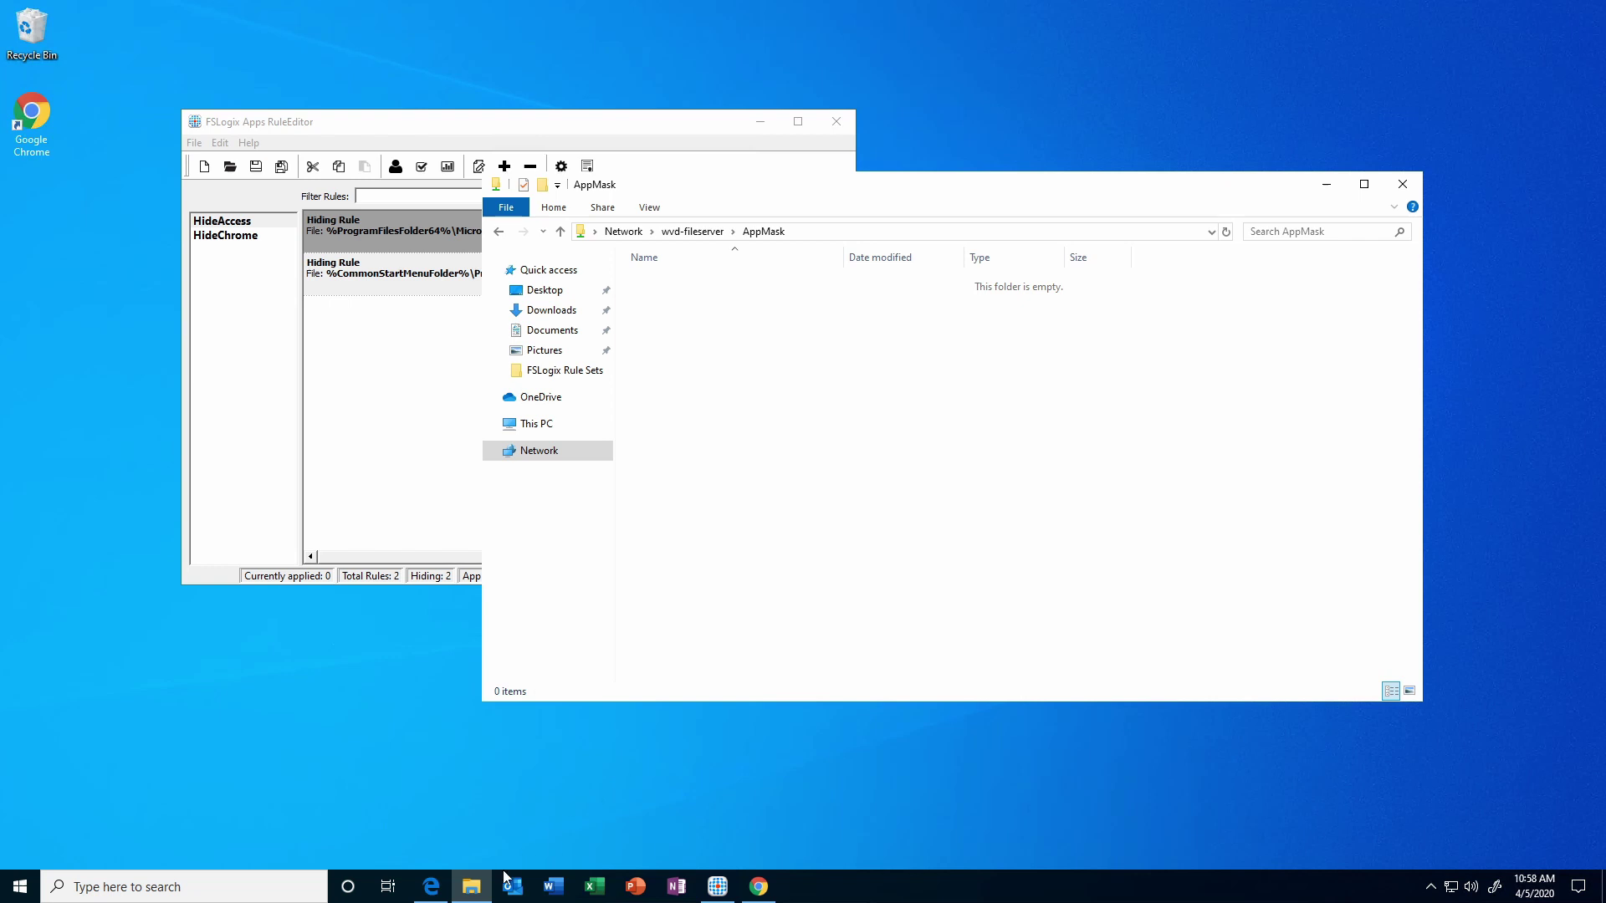
Copy the four rule files from Documents\FSLogix Rule Sets.
right_click(471, 885)
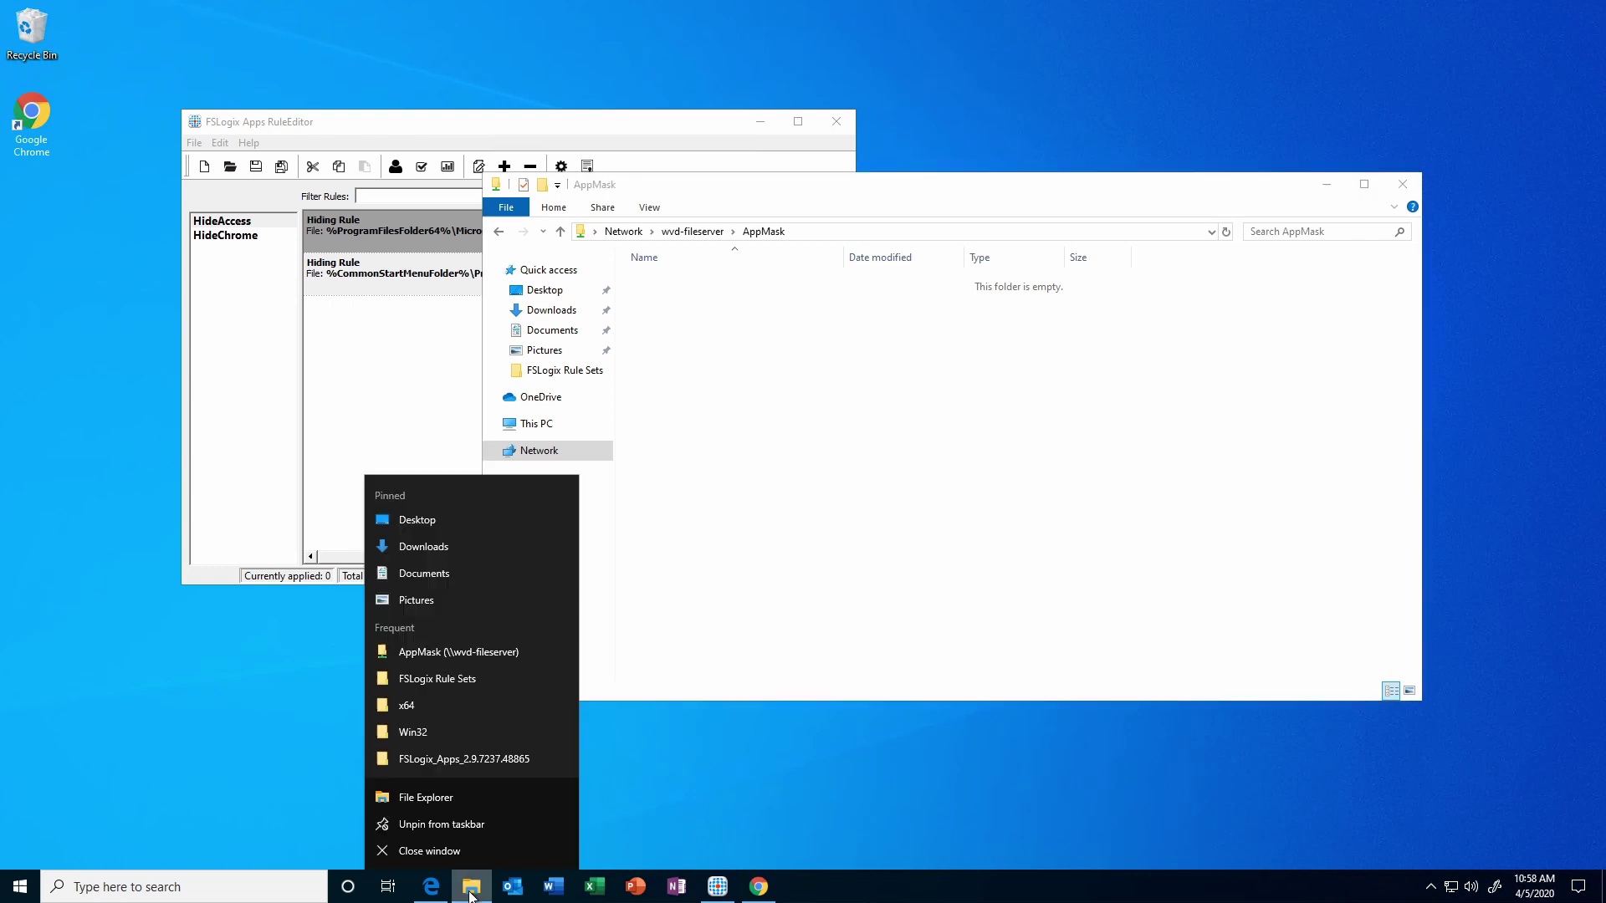
click(458, 801)
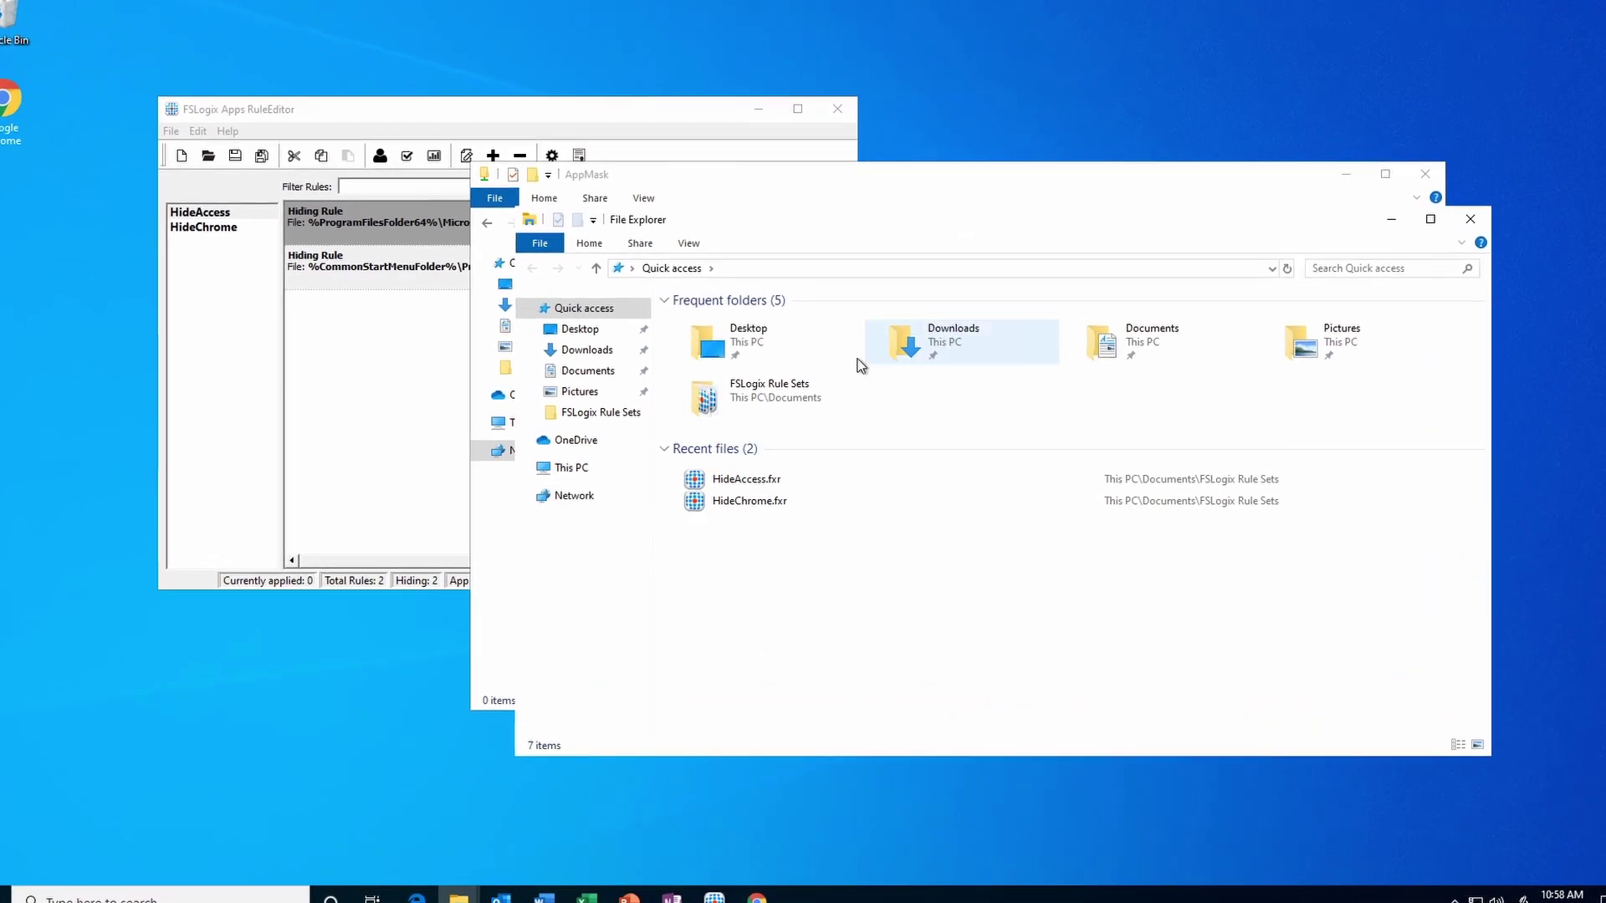
click(586, 377)
double_click(735, 315)
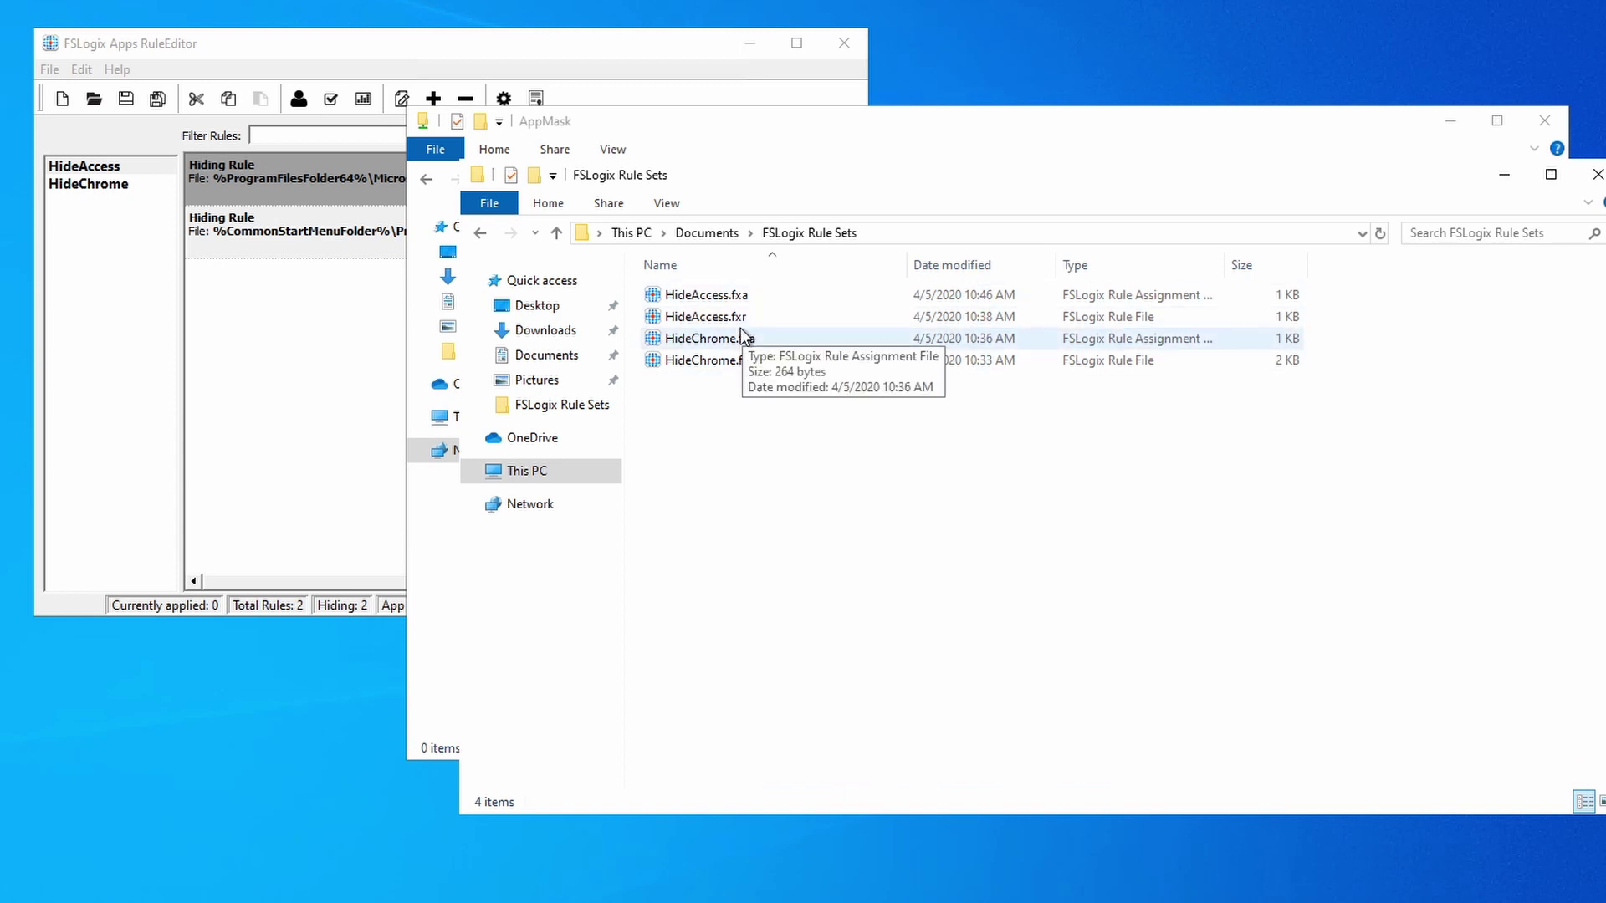
drag(757, 431, 715, 314)
right_click(712, 307)
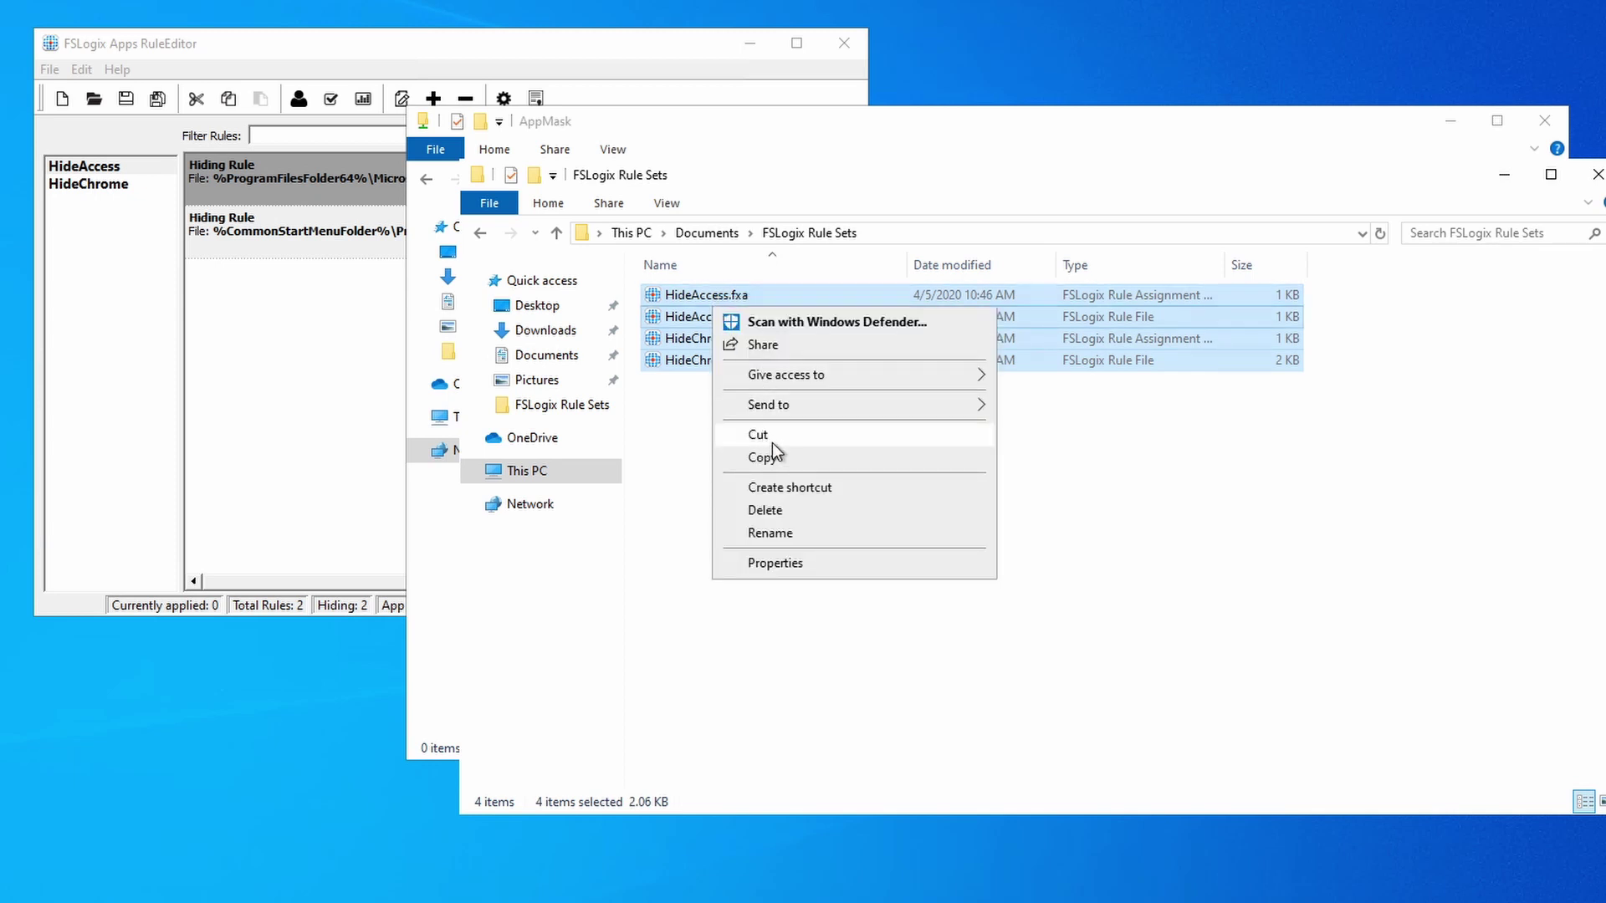
click(780, 458)
Paste the four HideAccess and HideChrome files into the AppMask share.
drag(968, 177, 402, 390)
click(734, 306)
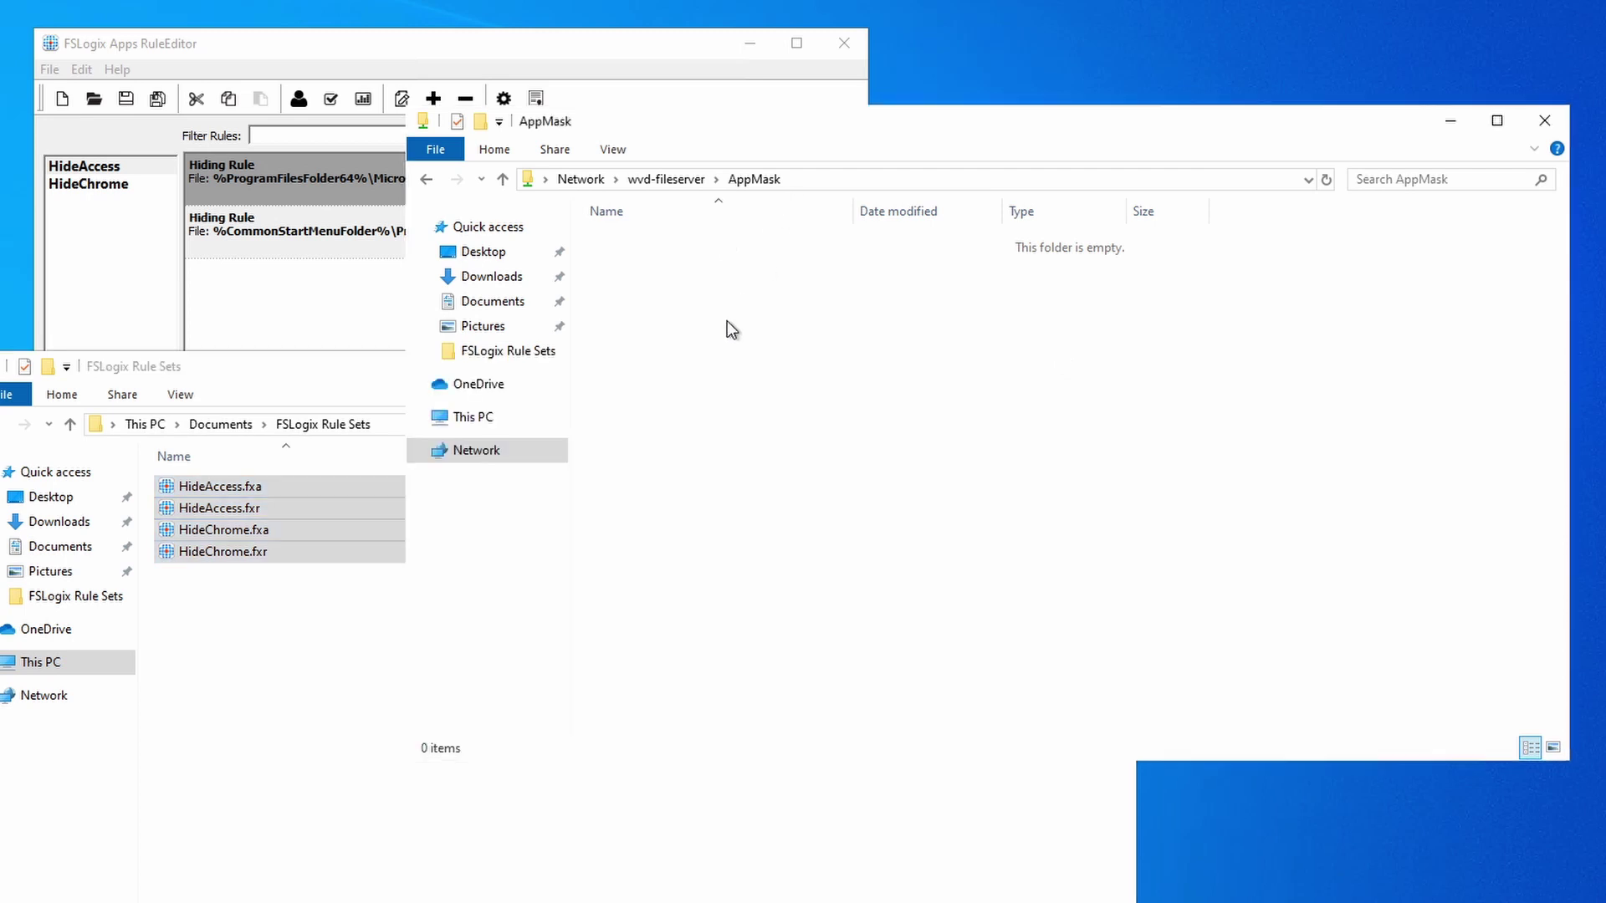
right_click(721, 339)
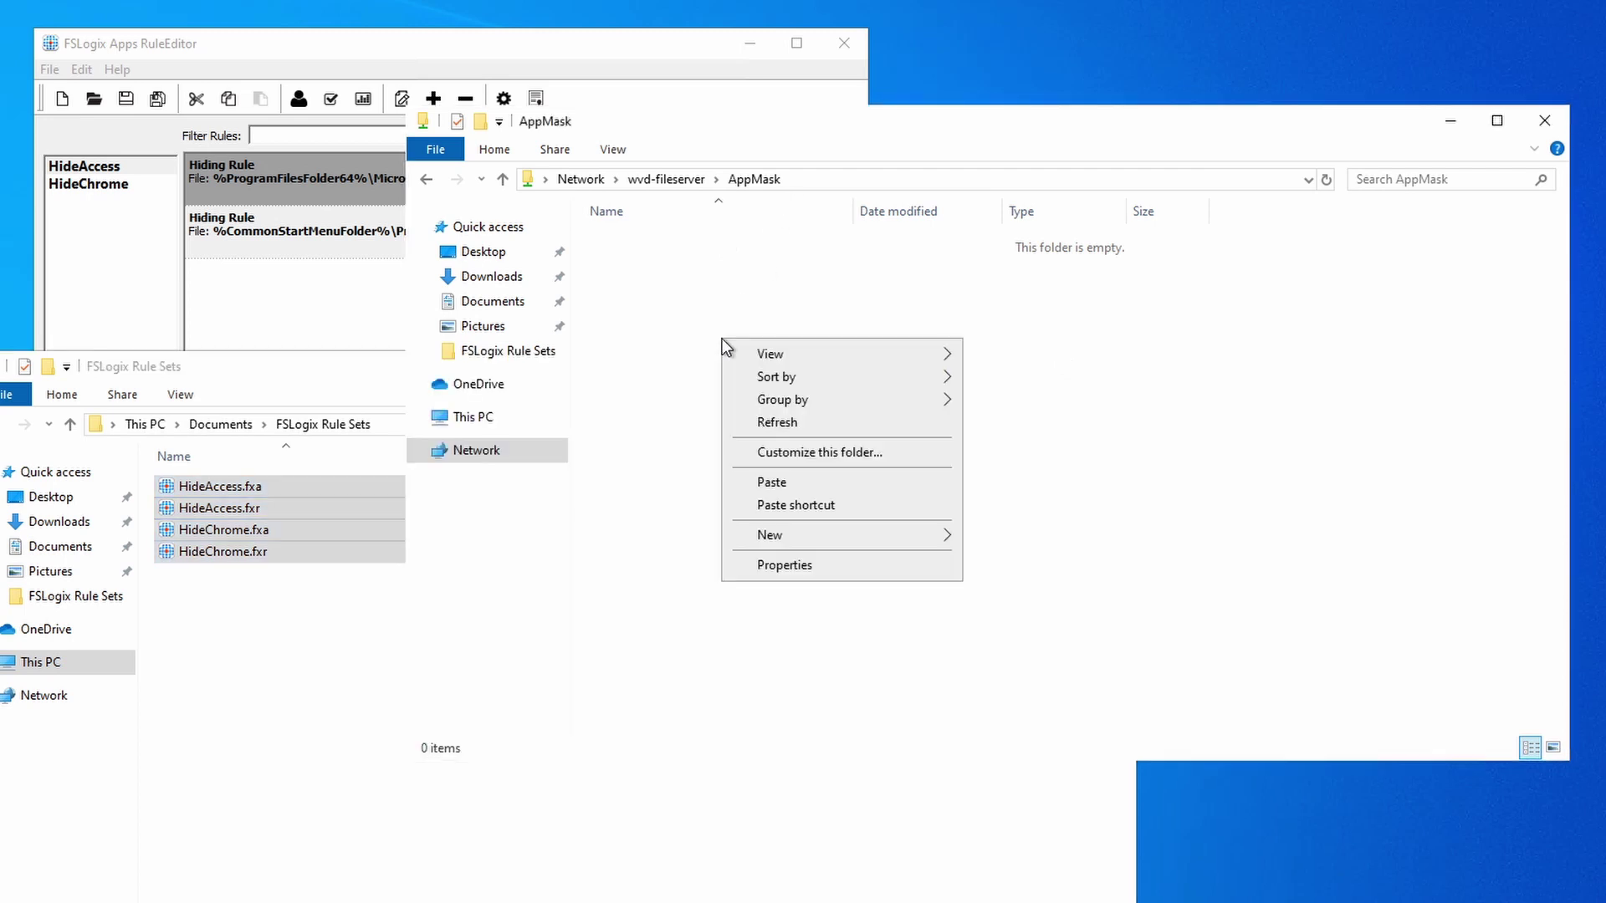
click(795, 483)
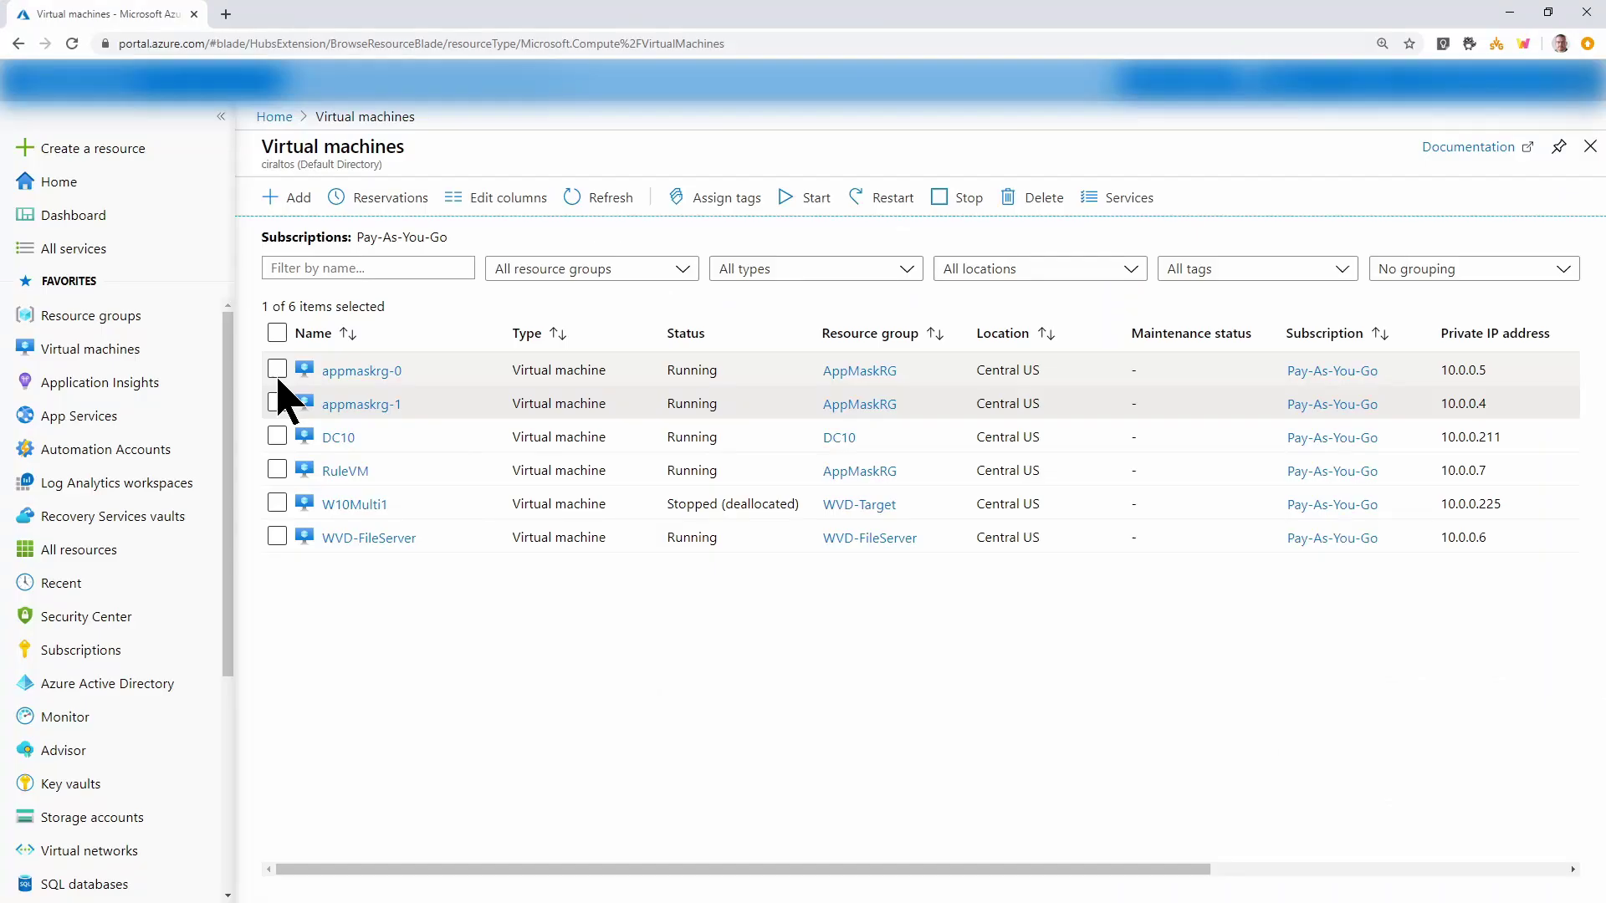
Select appmaskrg-0 and appmaskrg-1 and restart both VMs, confirming with Yes.
click(277, 403)
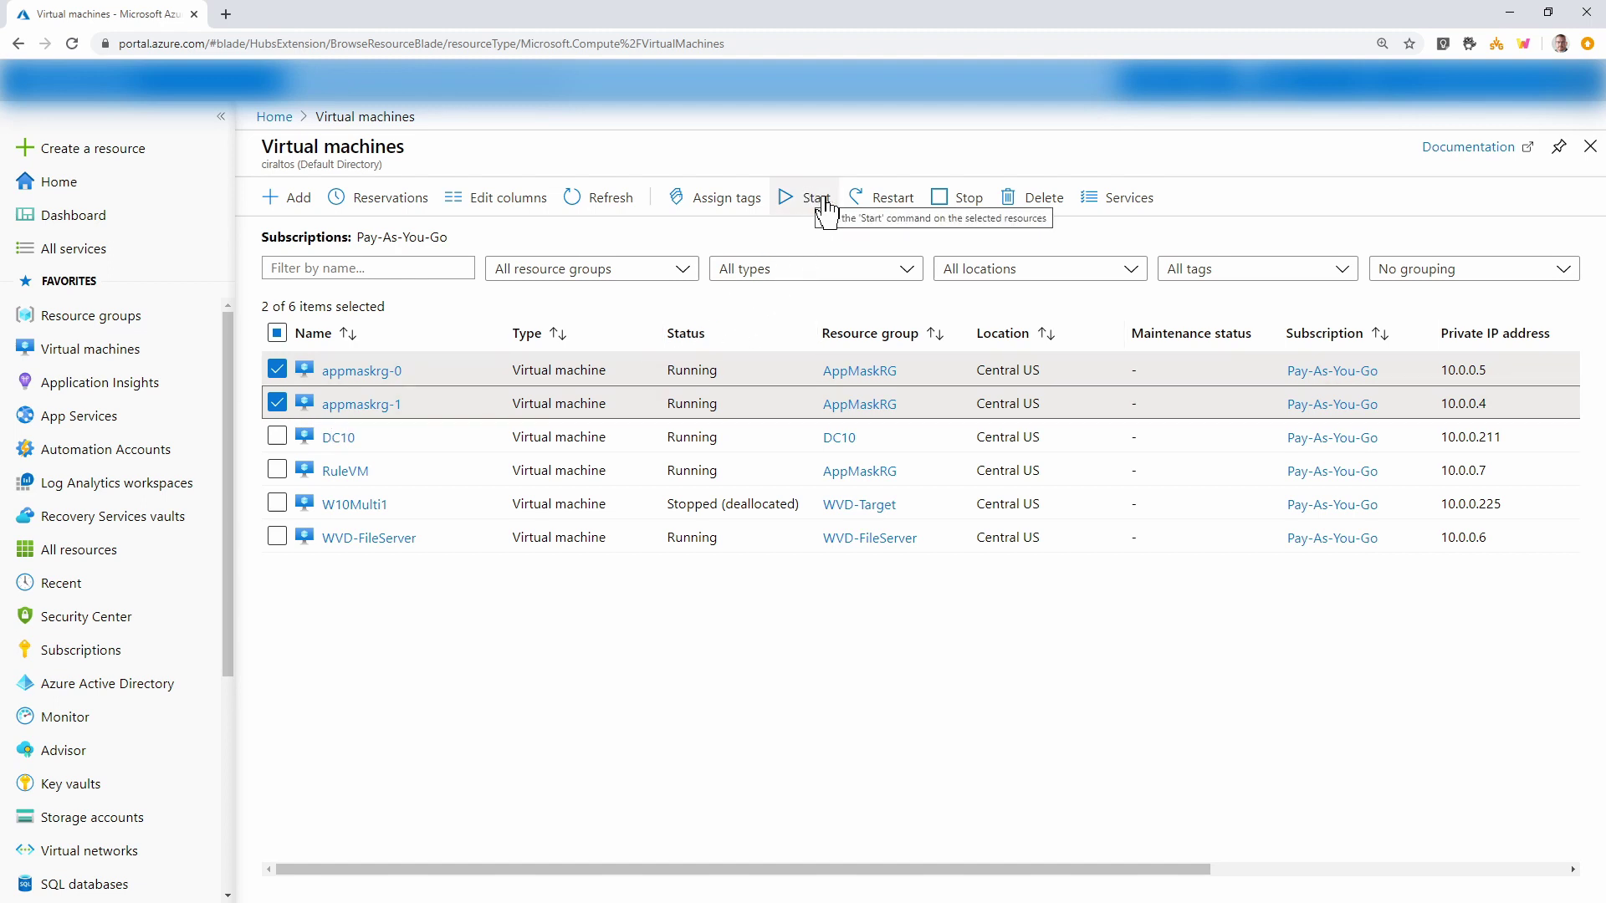
click(875, 206)
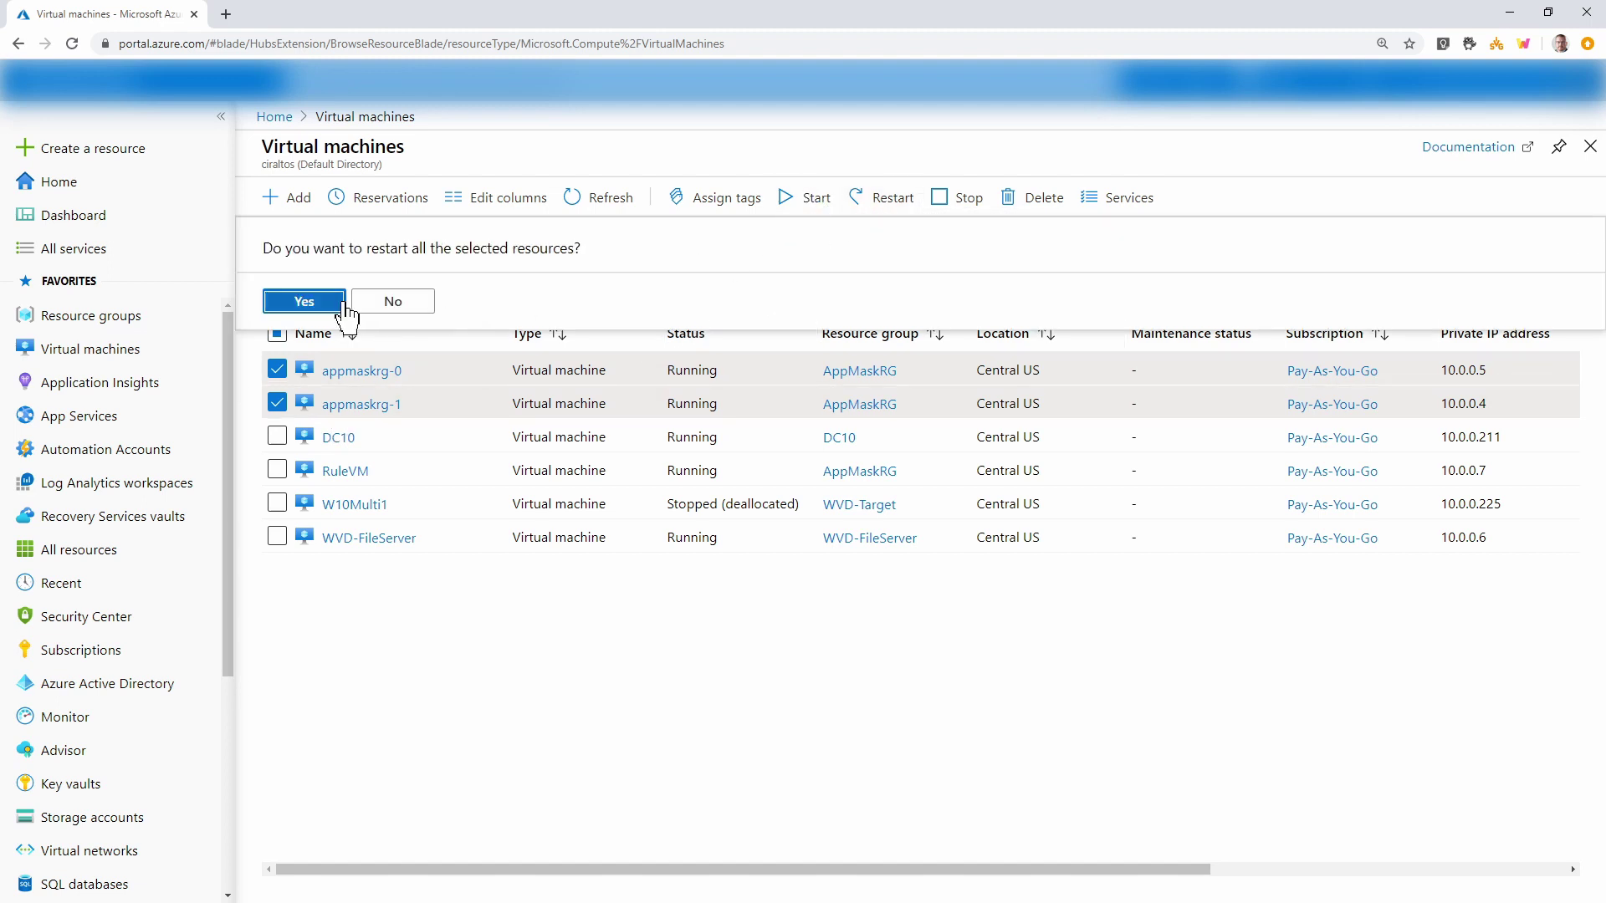
click(328, 306)
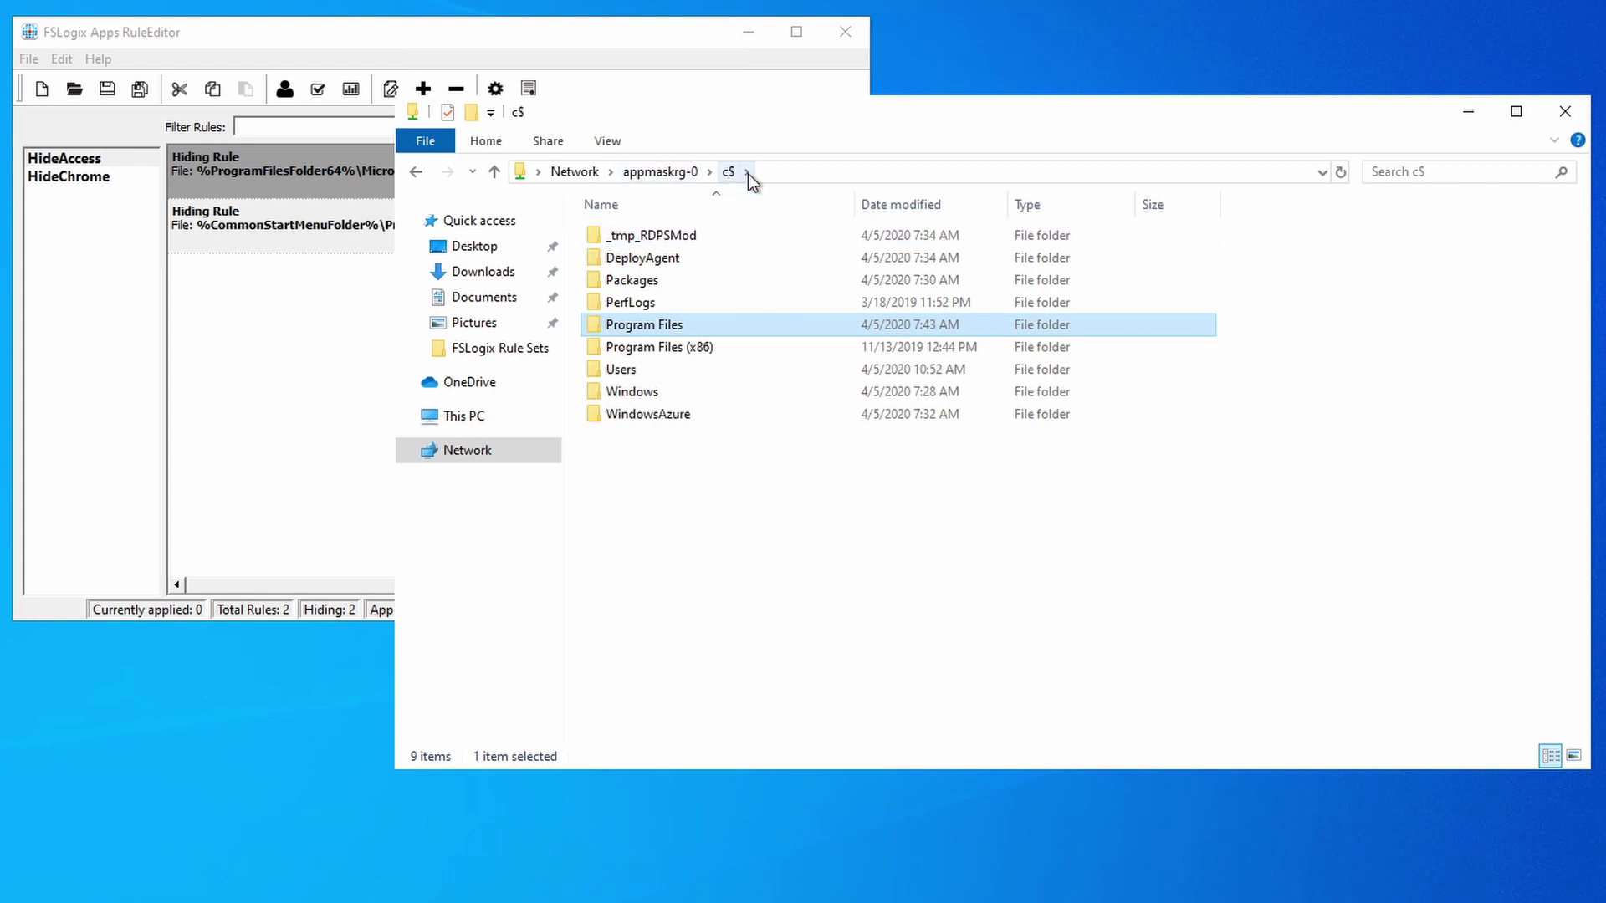
On appmaskrg-0, check Program Files\FSLogix\Apps\Rules and CompiledRules for the Hide rule files.
double_click(691, 326)
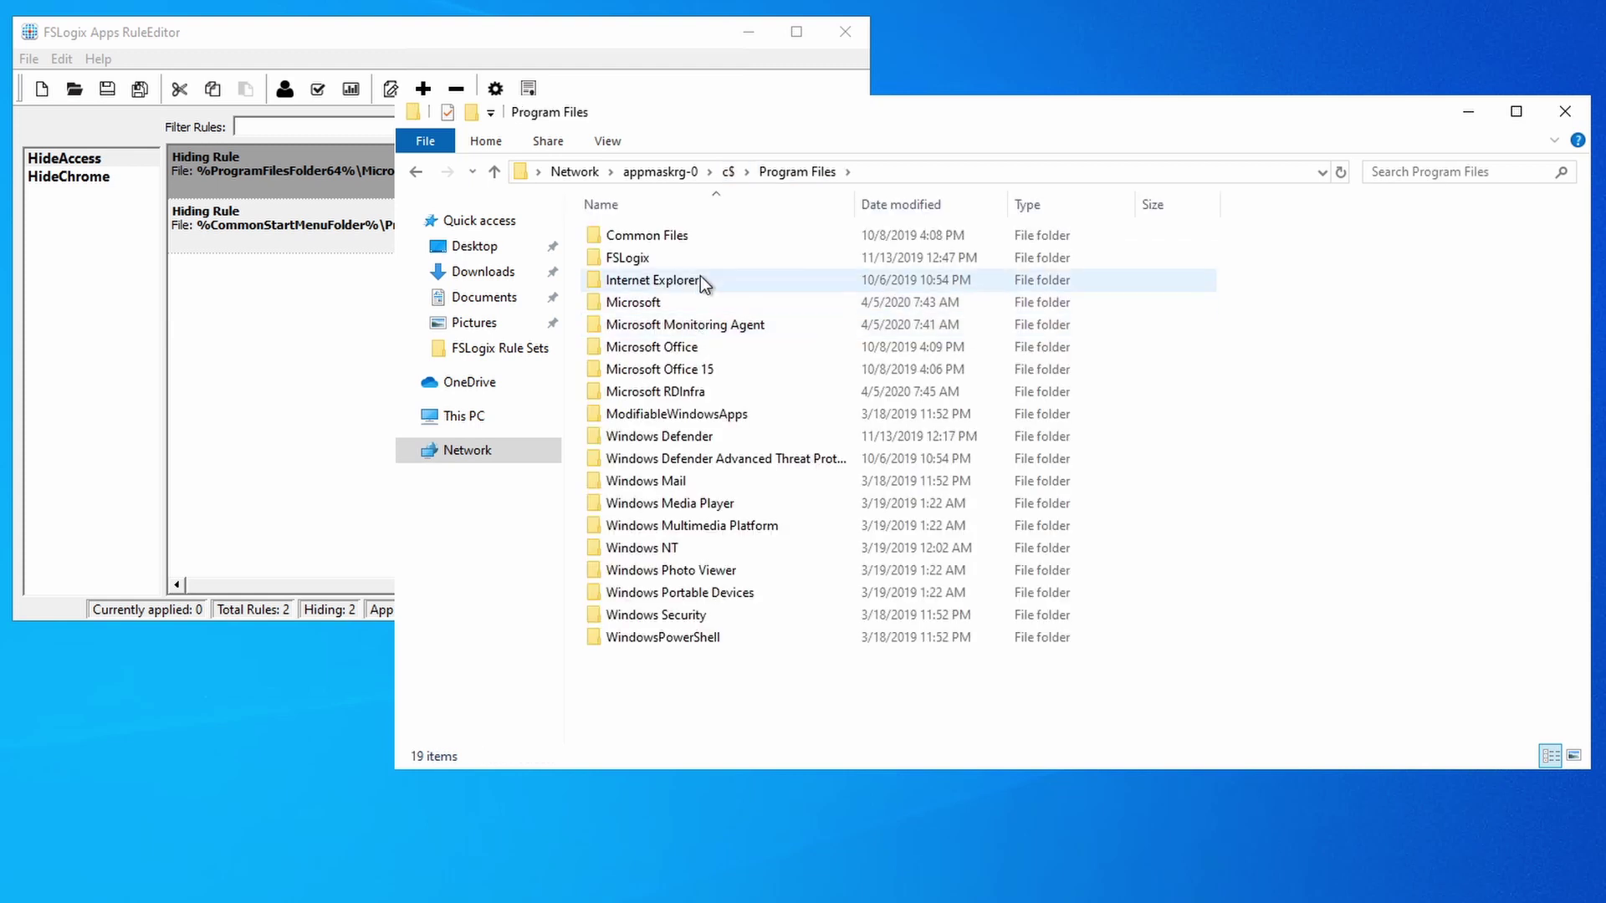
double_click(704, 251)
double_click(702, 230)
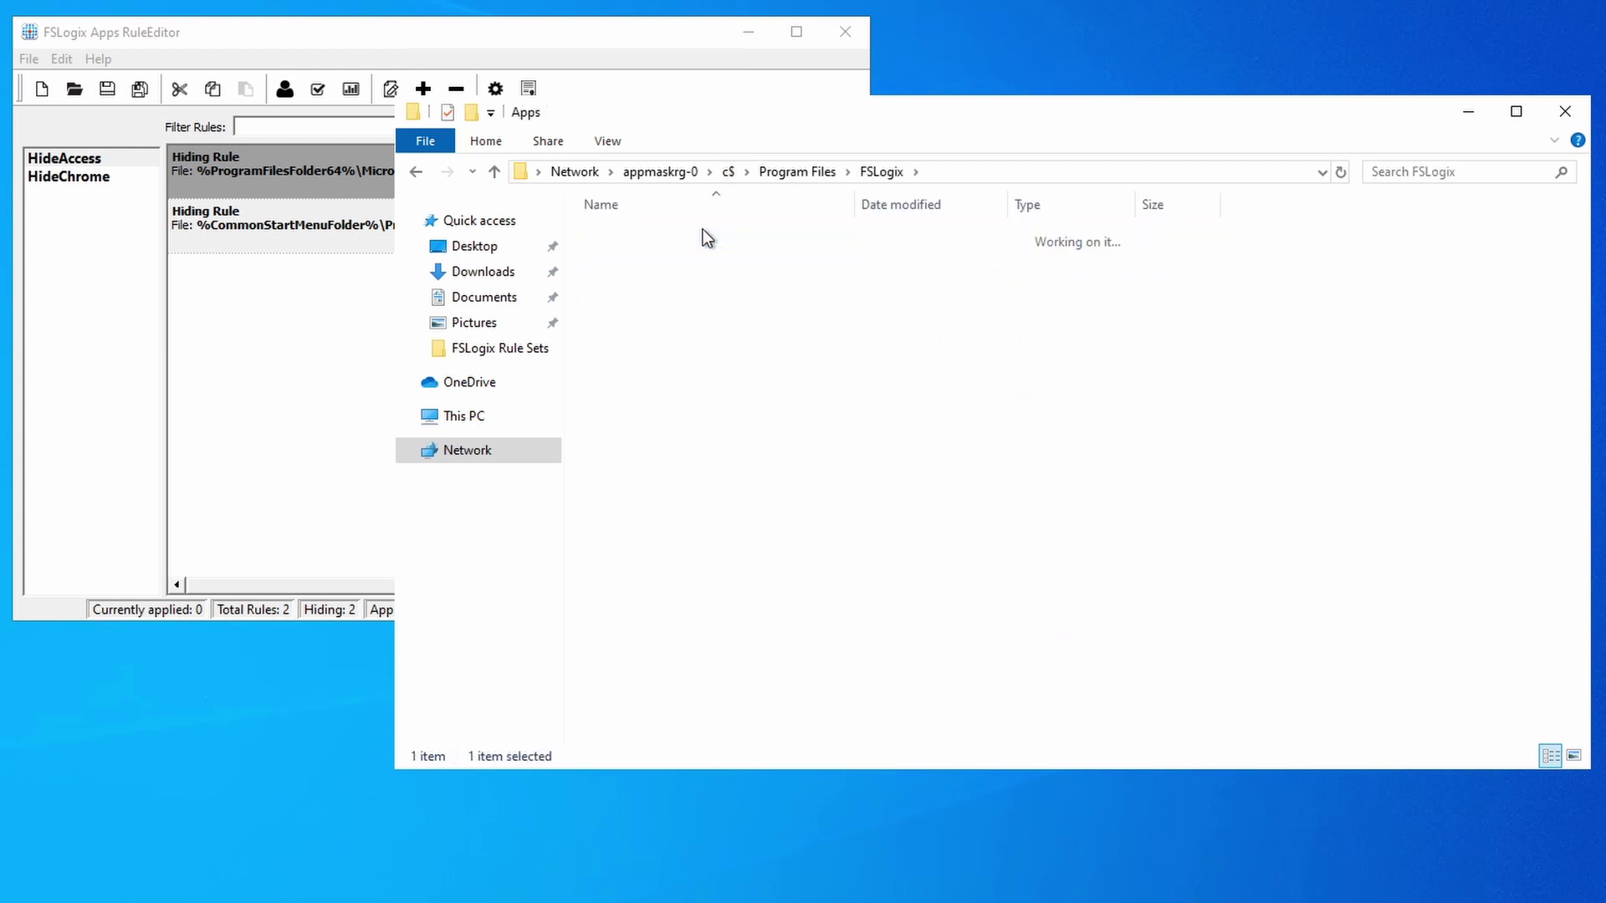
double_click(679, 302)
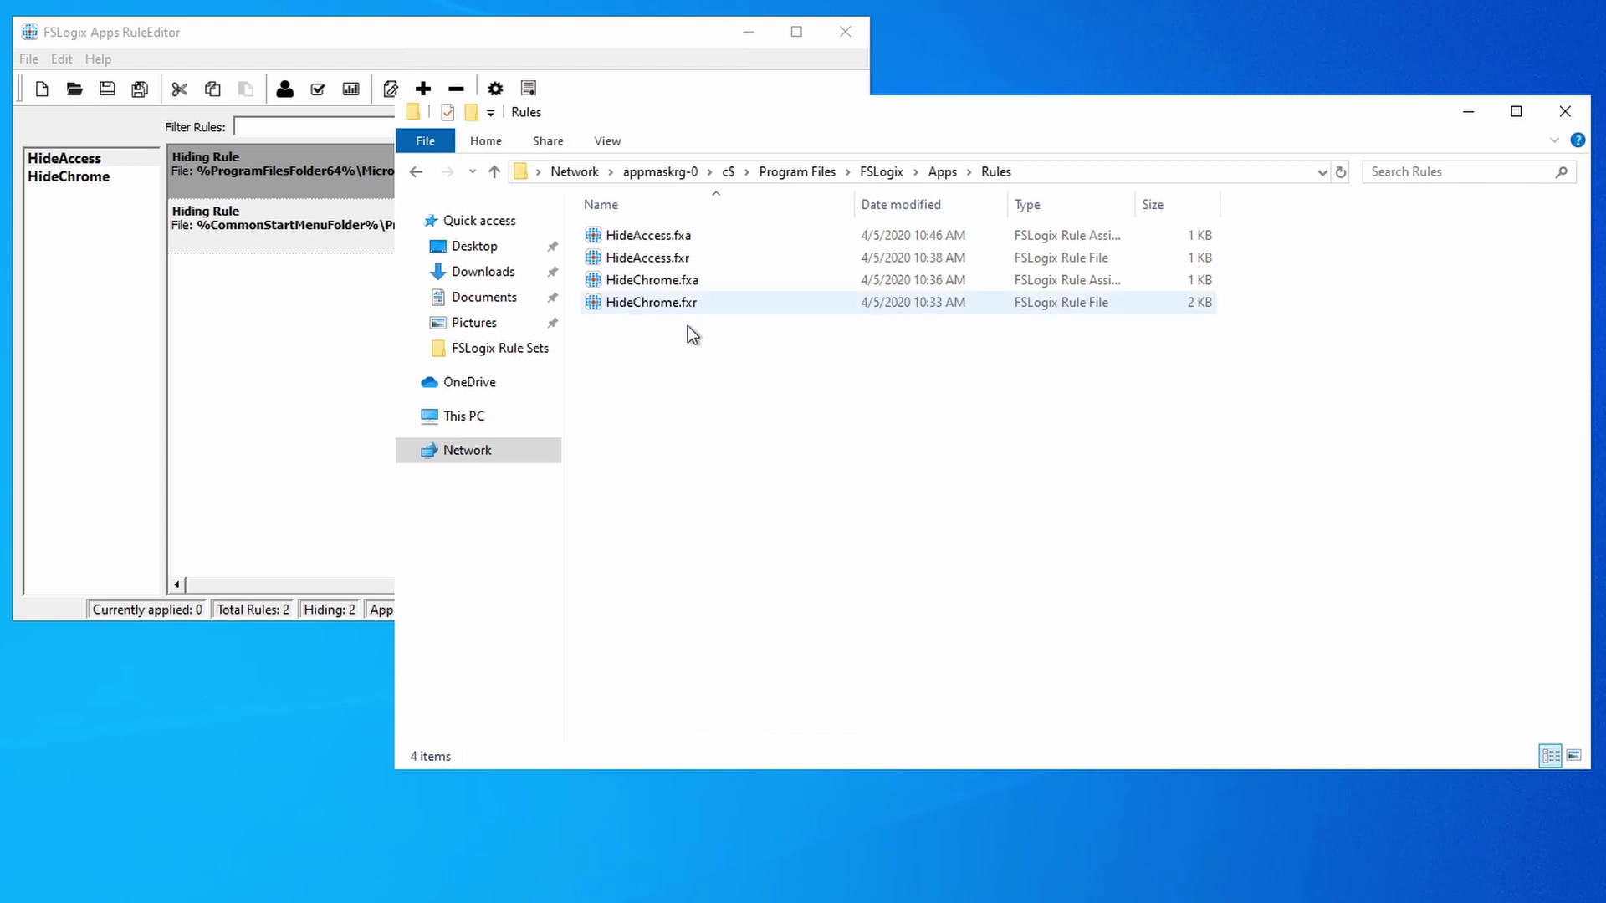
click(950, 172)
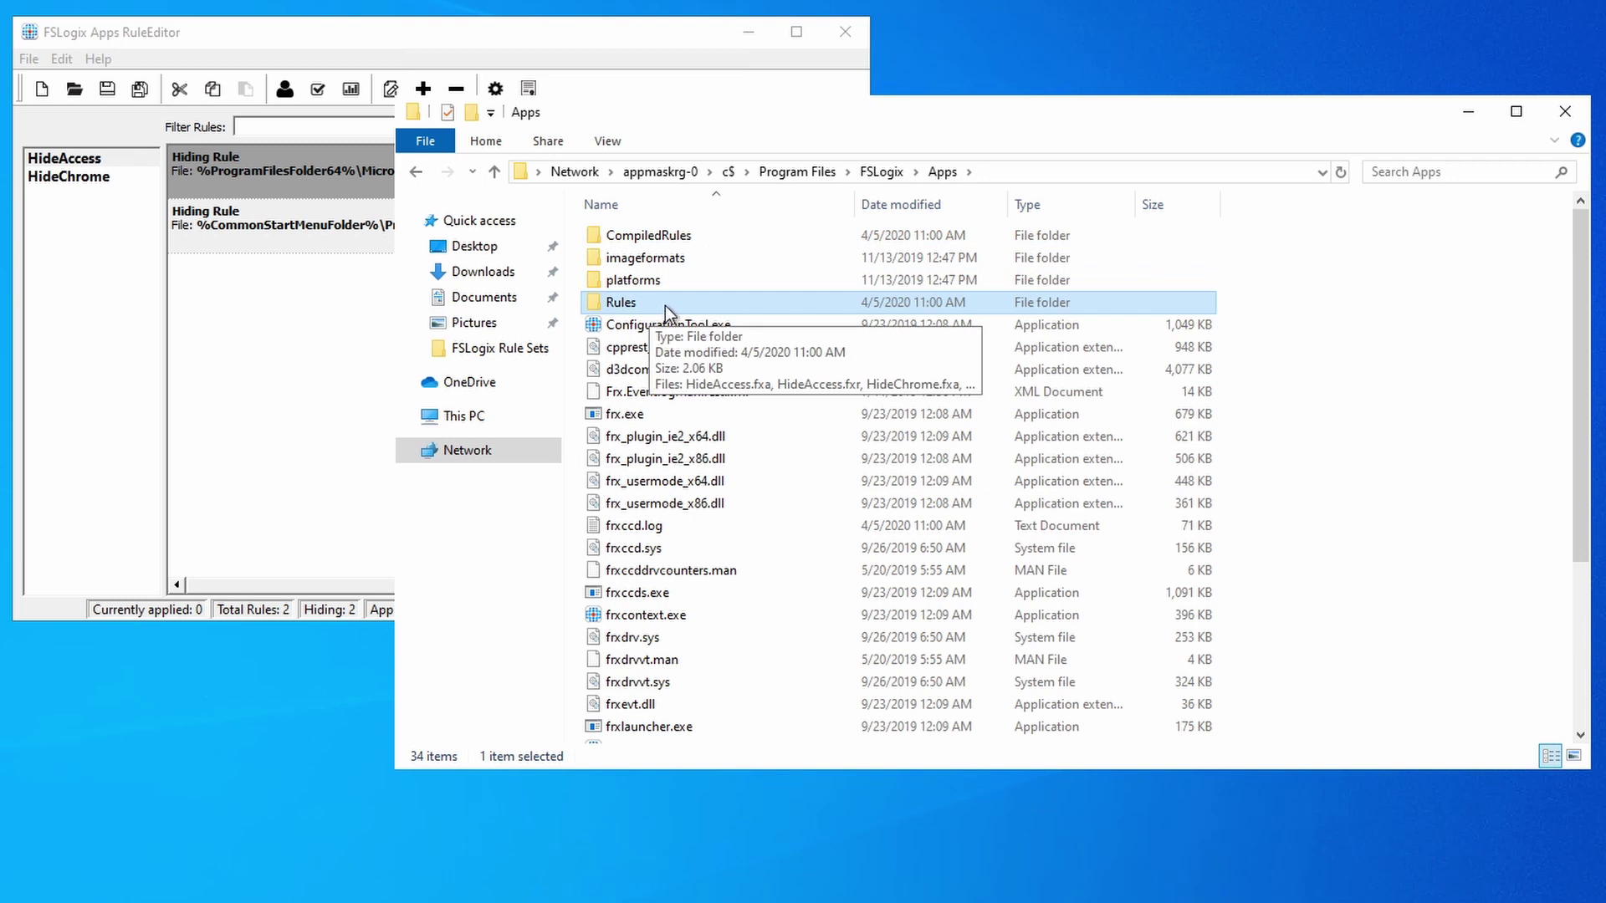
double_click(684, 236)
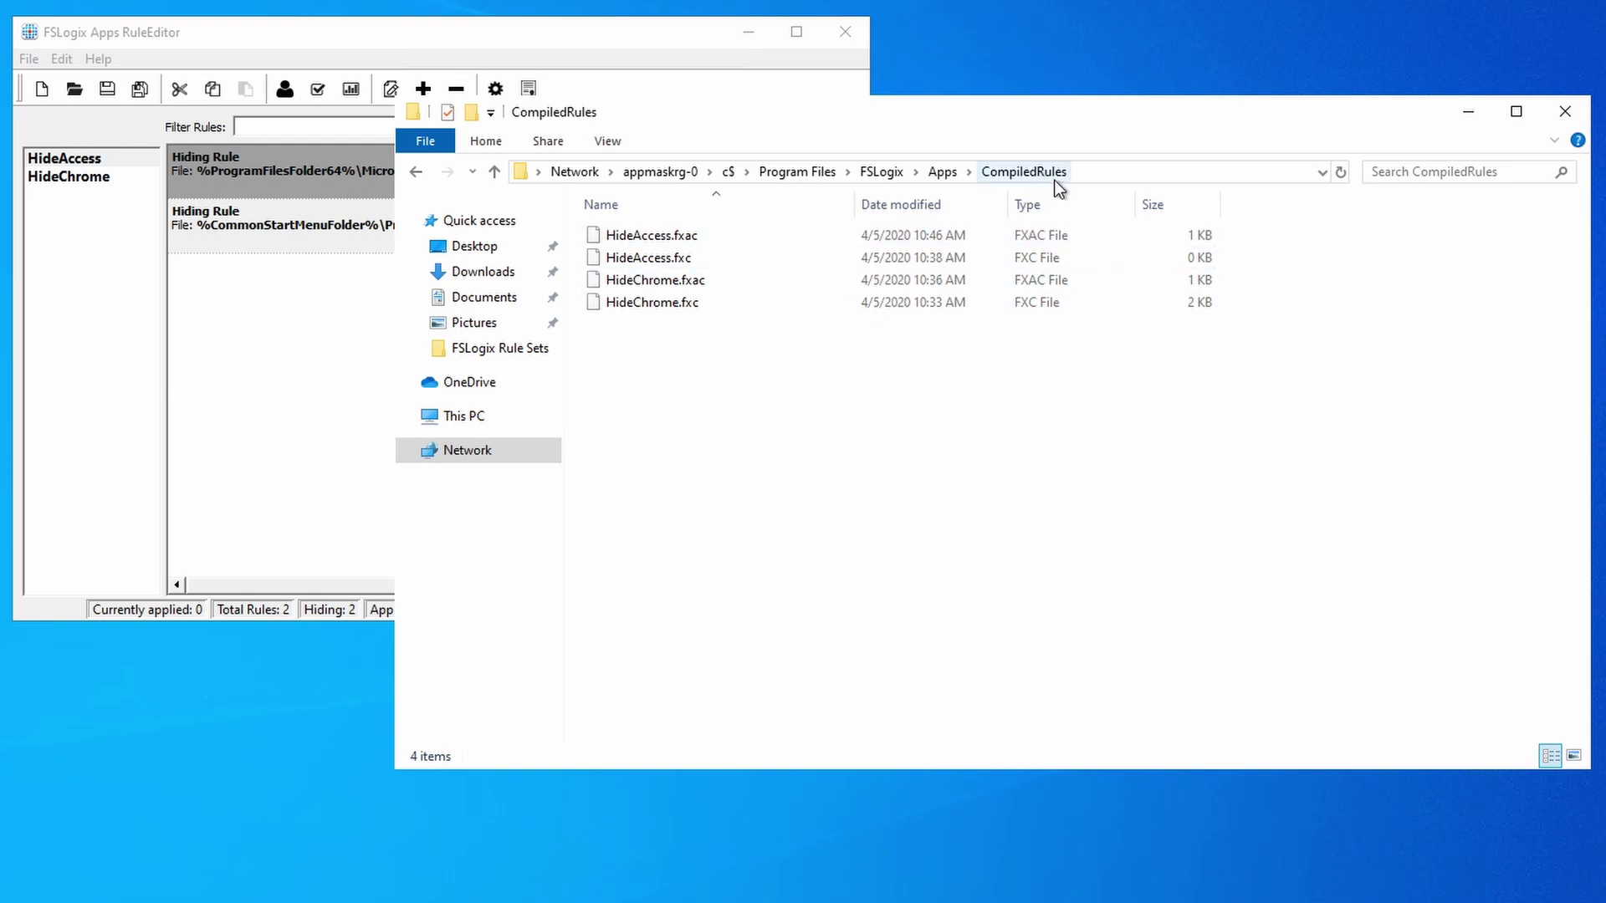
click(942, 174)
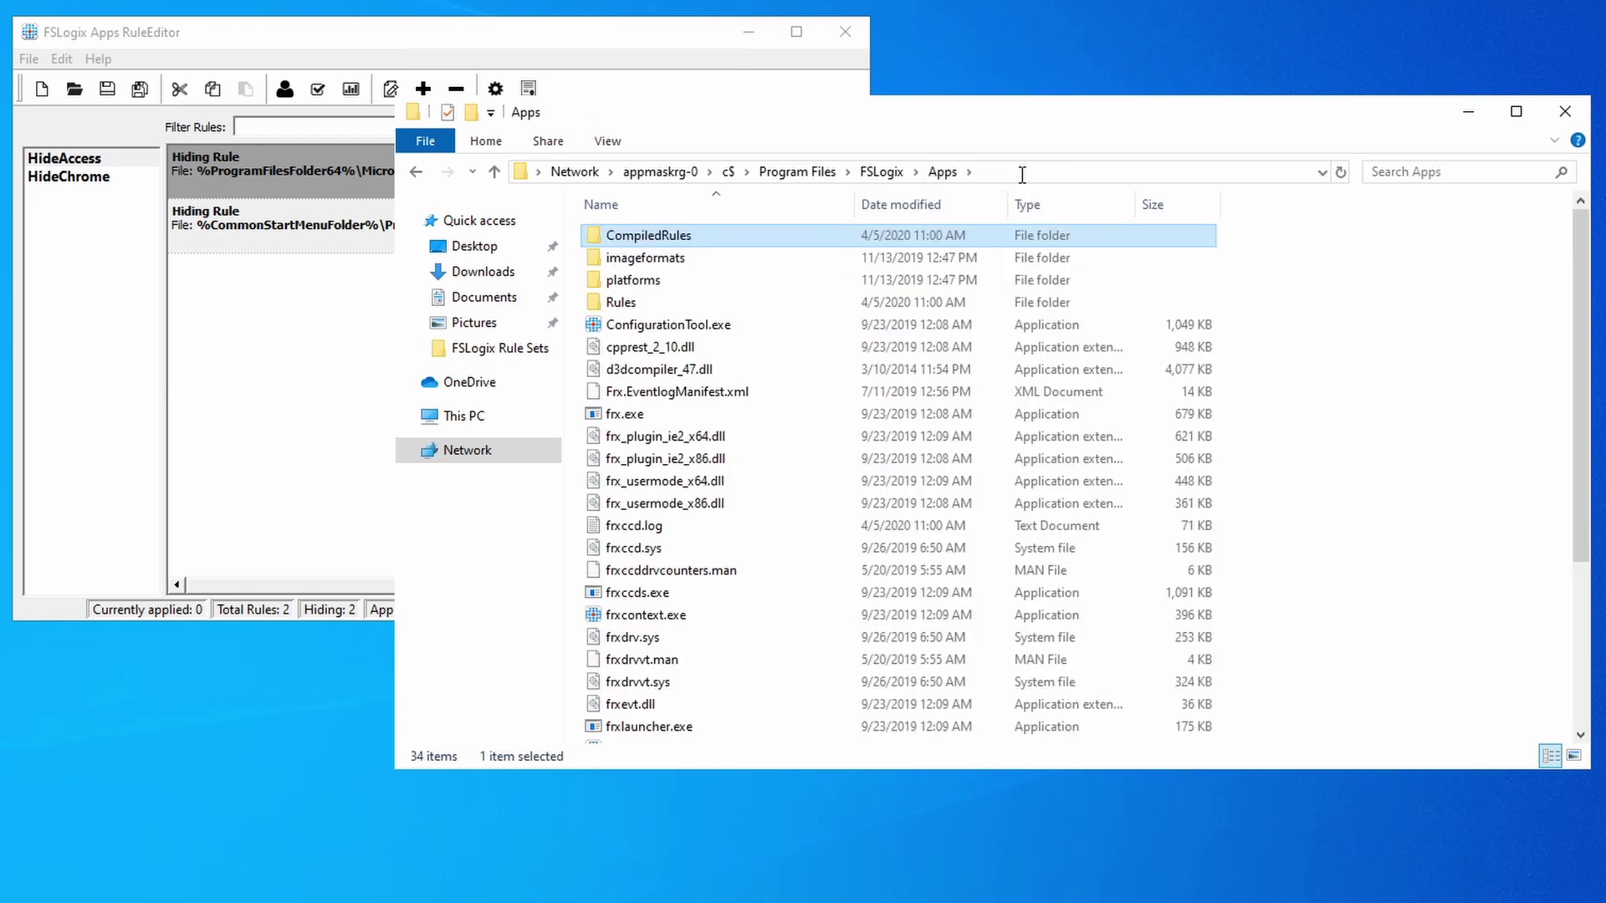
Switch the path to appmaskrg-1 and check its Rules and CompiledRules folders.
click(1021, 172)
click(627, 173)
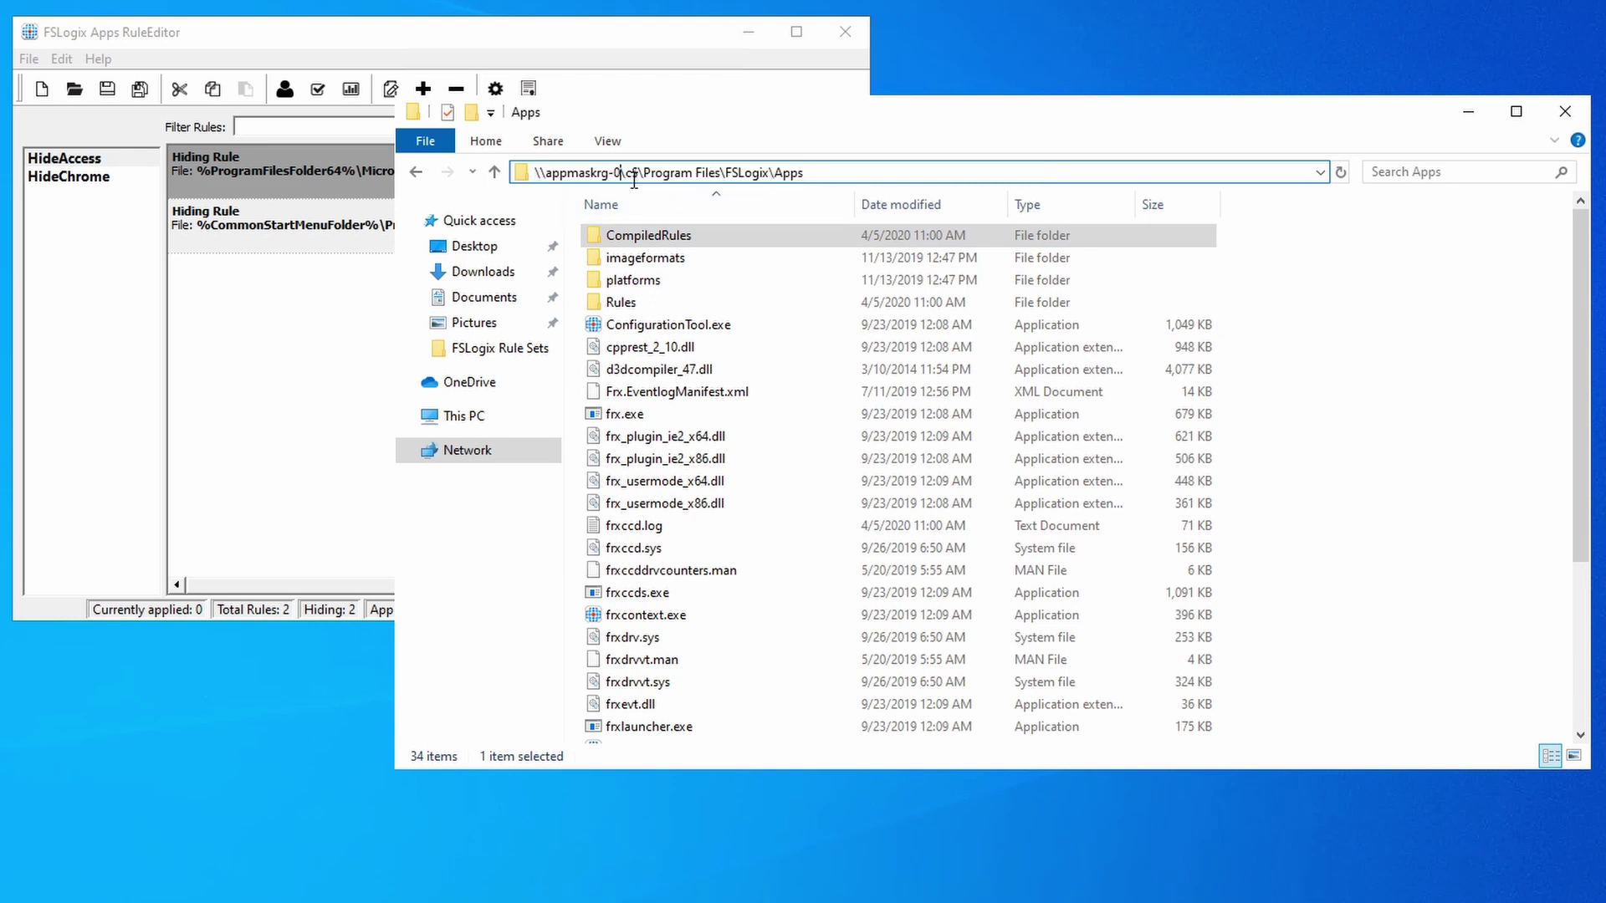
key(BackSpace)
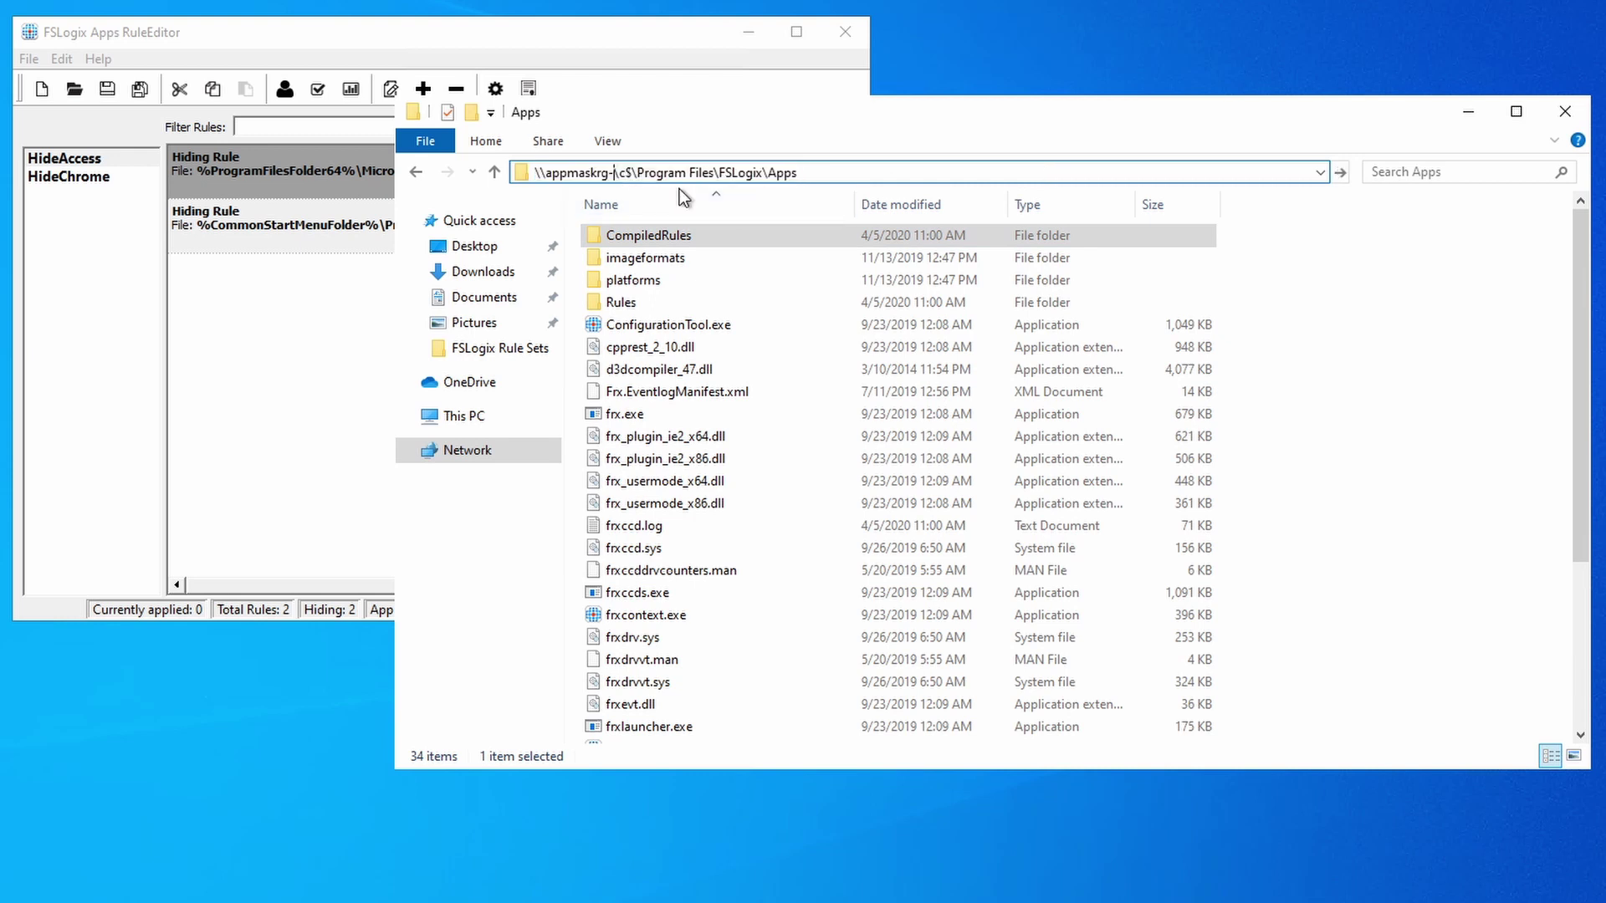
text(1)
key(Return)
double_click(644, 302)
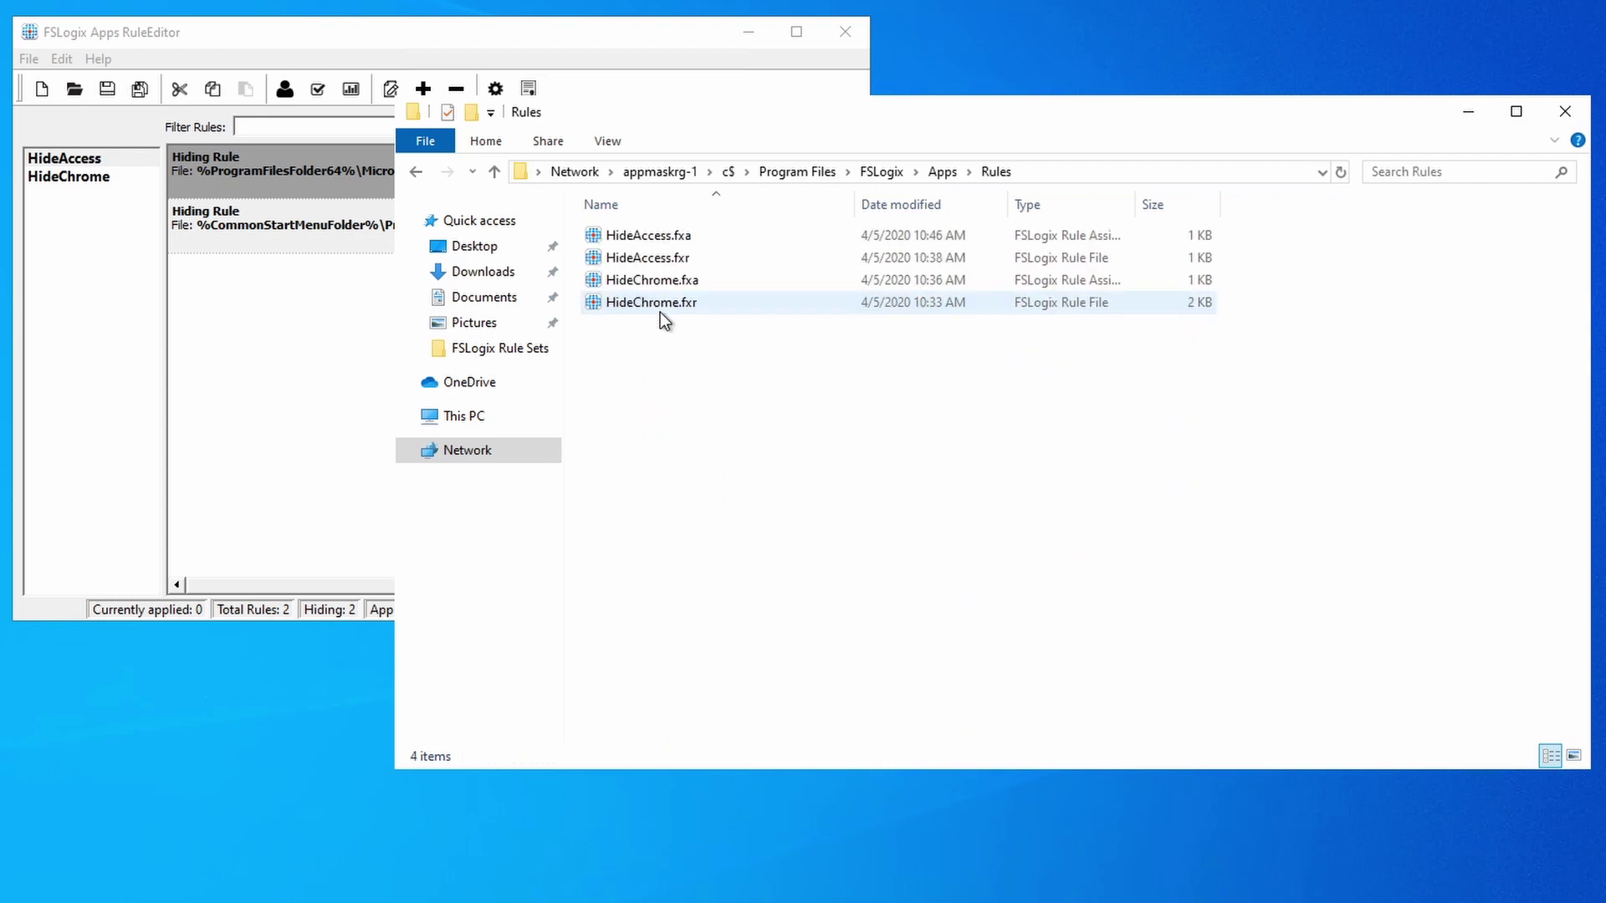
click(940, 172)
double_click(689, 238)
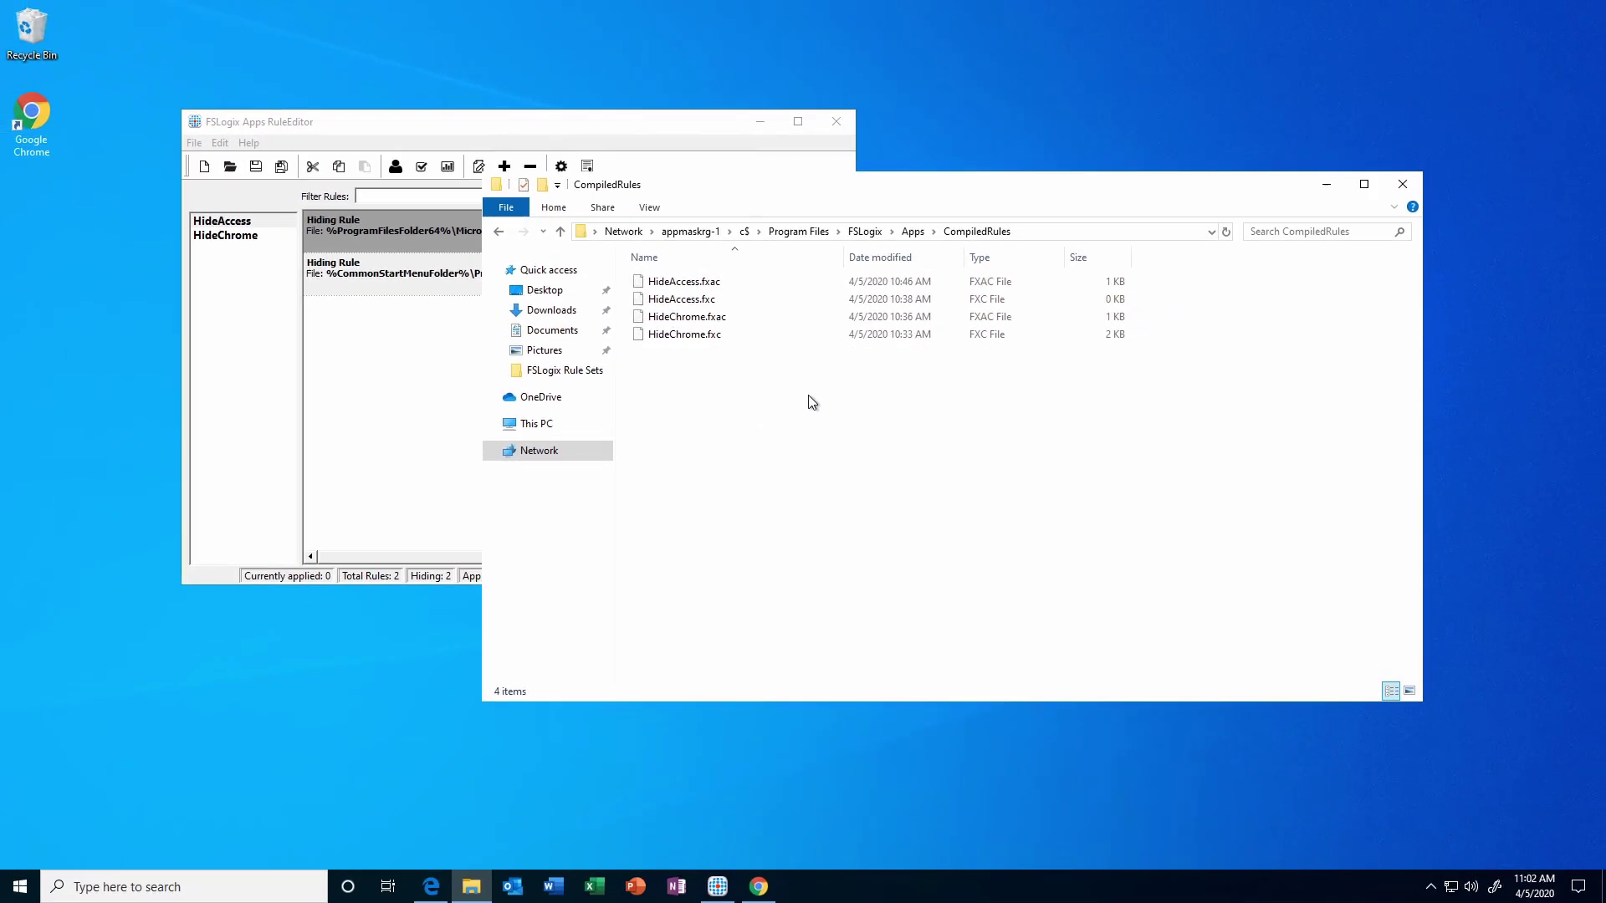
Close Explorer and connect to HostPool01 in Chrome's web client as test user 1.
click(1403, 186)
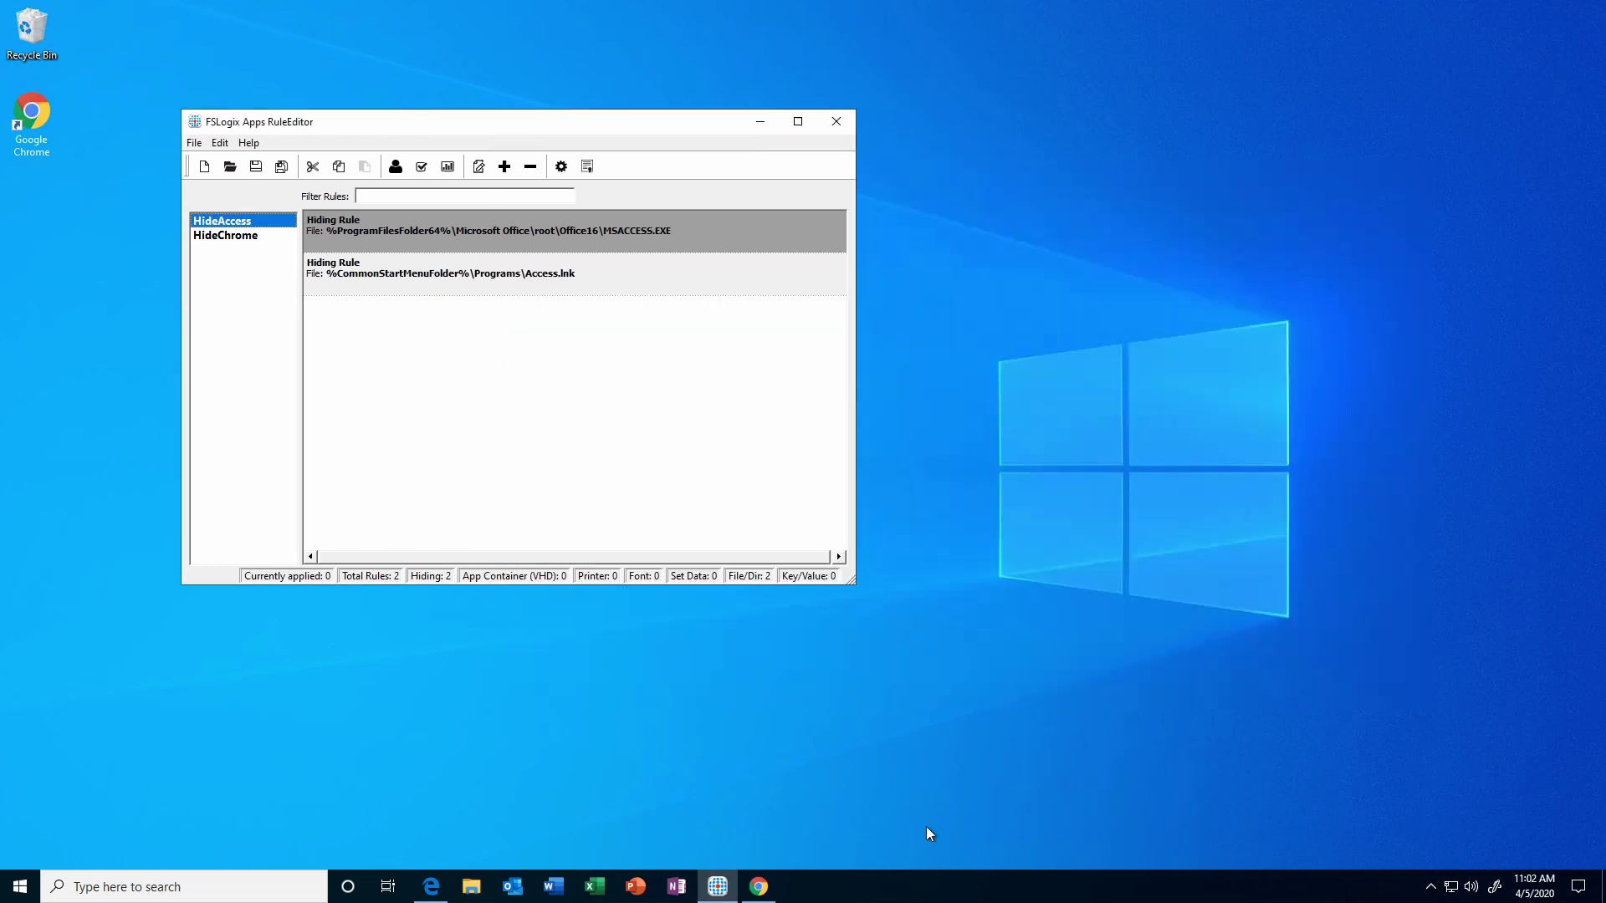
click(758, 887)
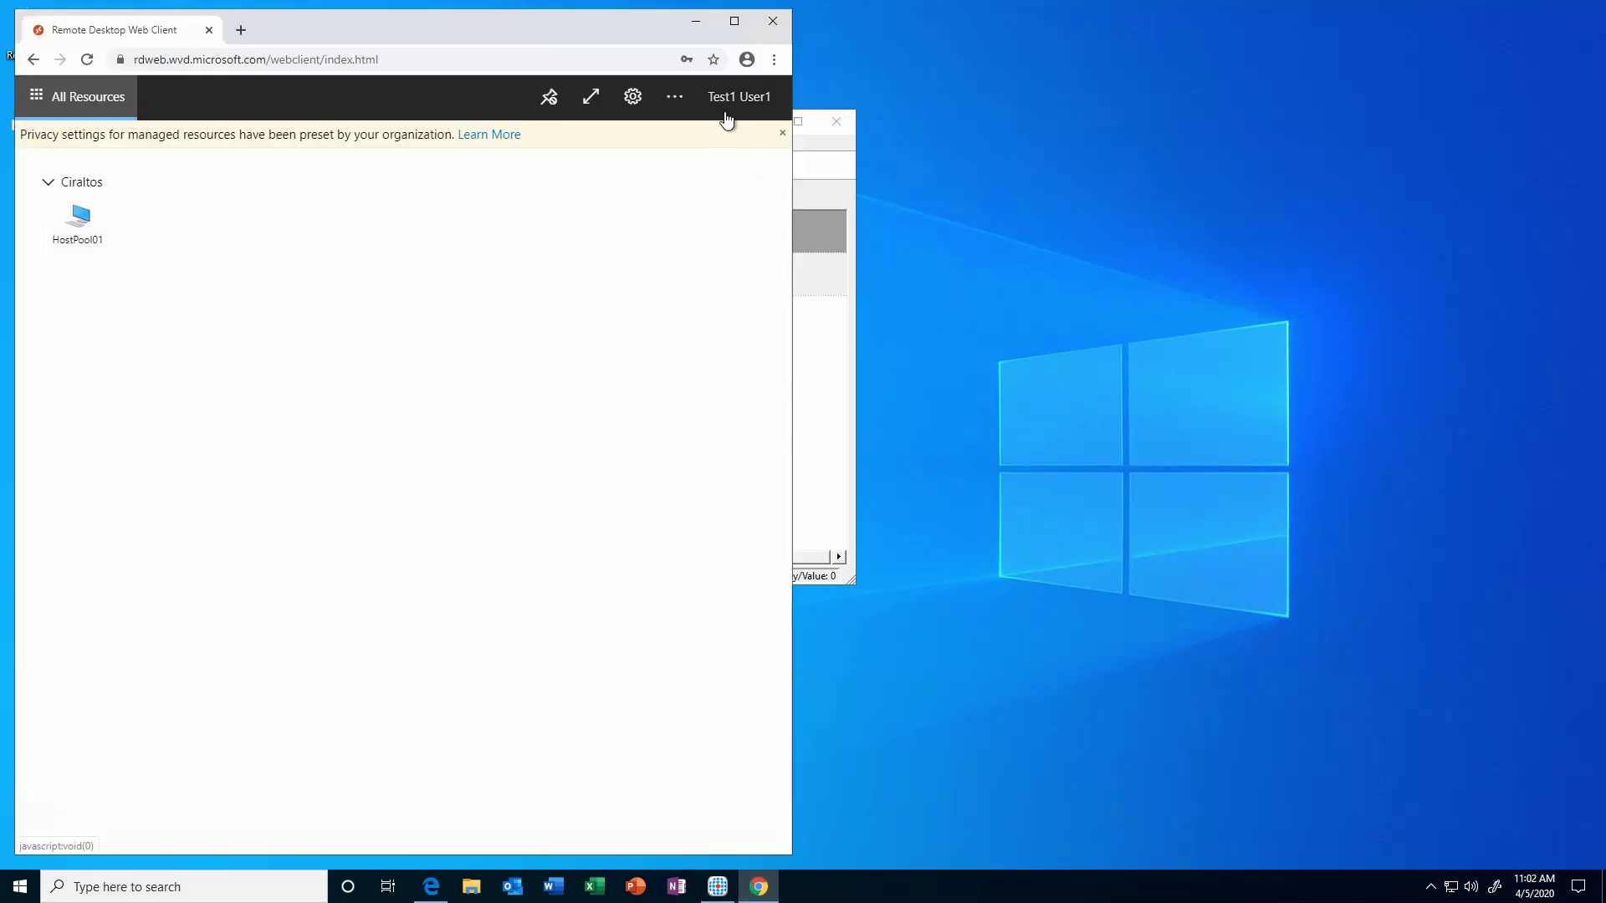
click(90, 222)
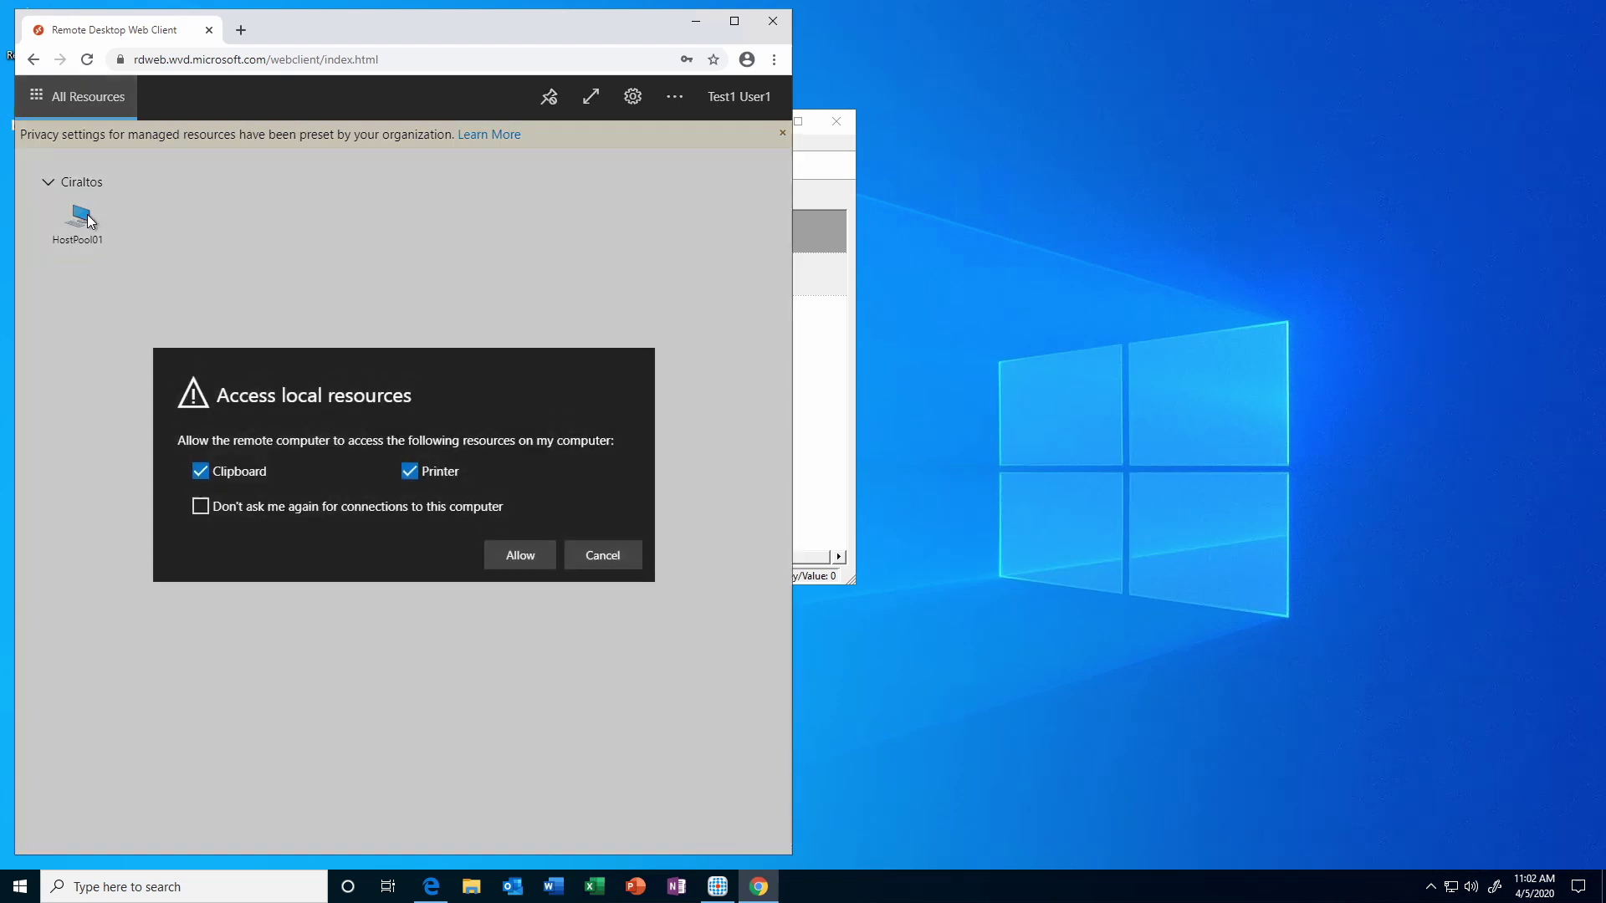
click(530, 567)
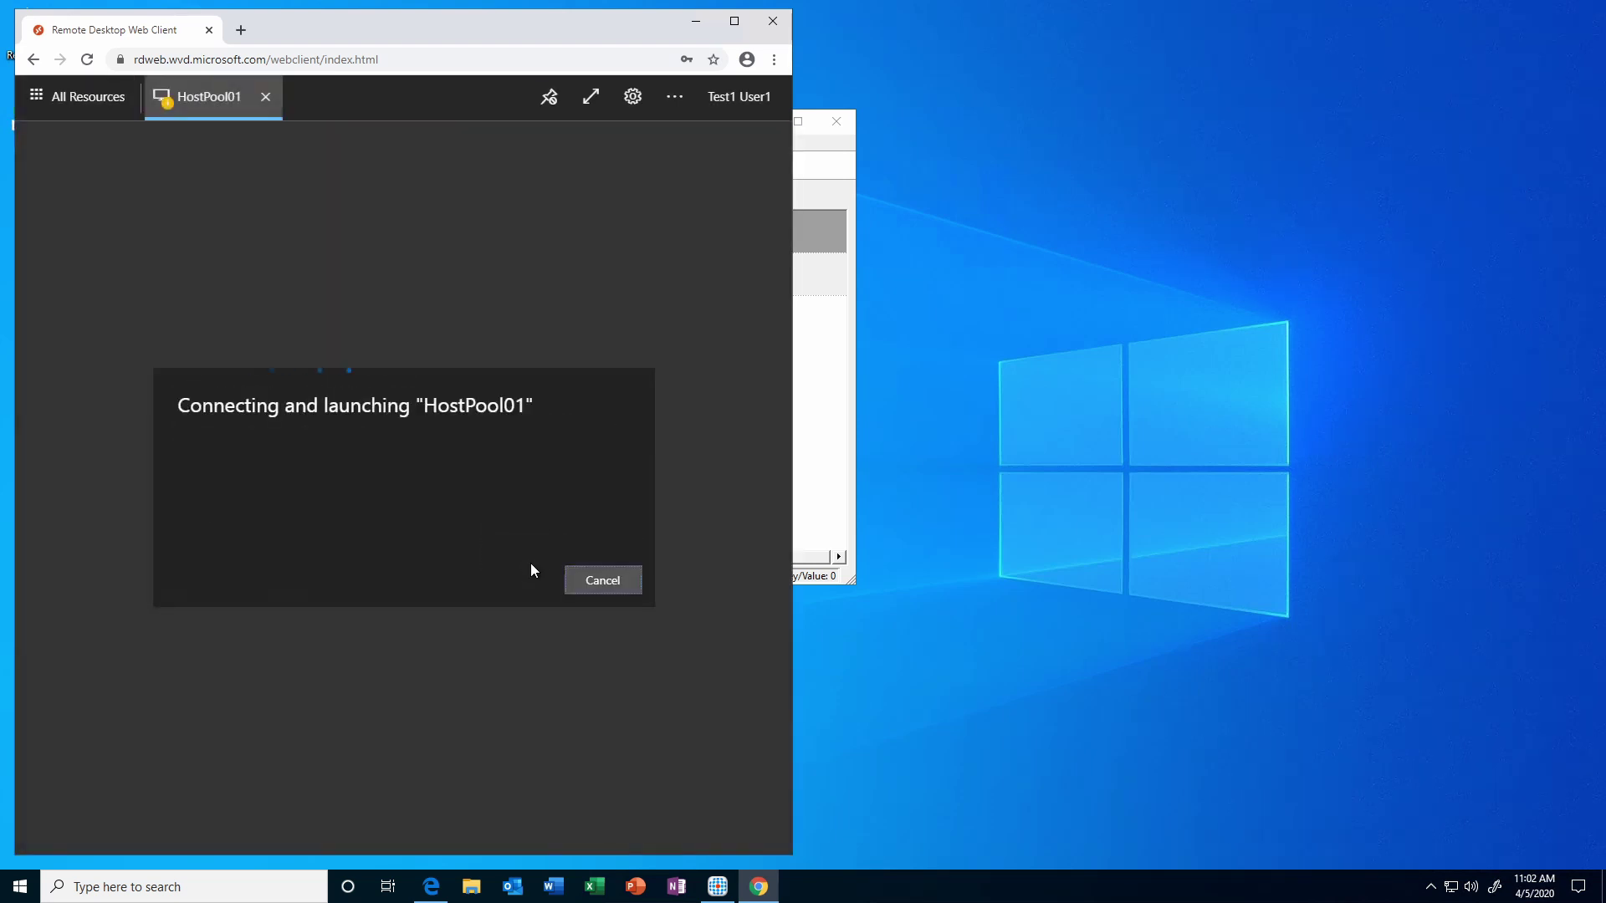
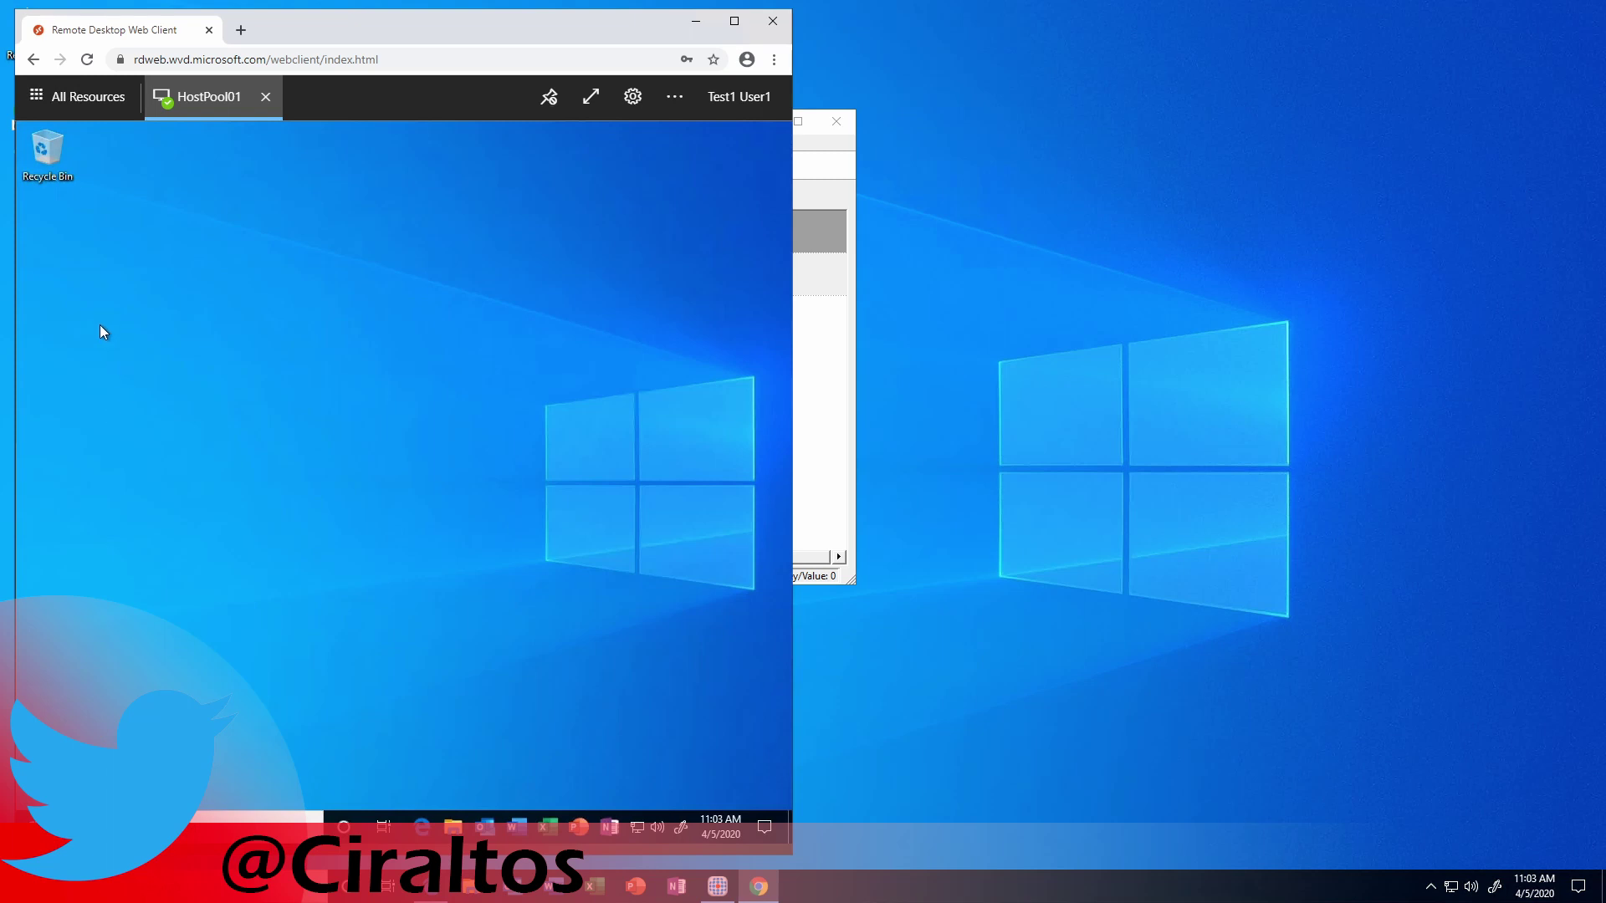
Search 'chrome' and browse All apps to confirm Chrome is missing remotely.
click(134, 827)
text(ch)
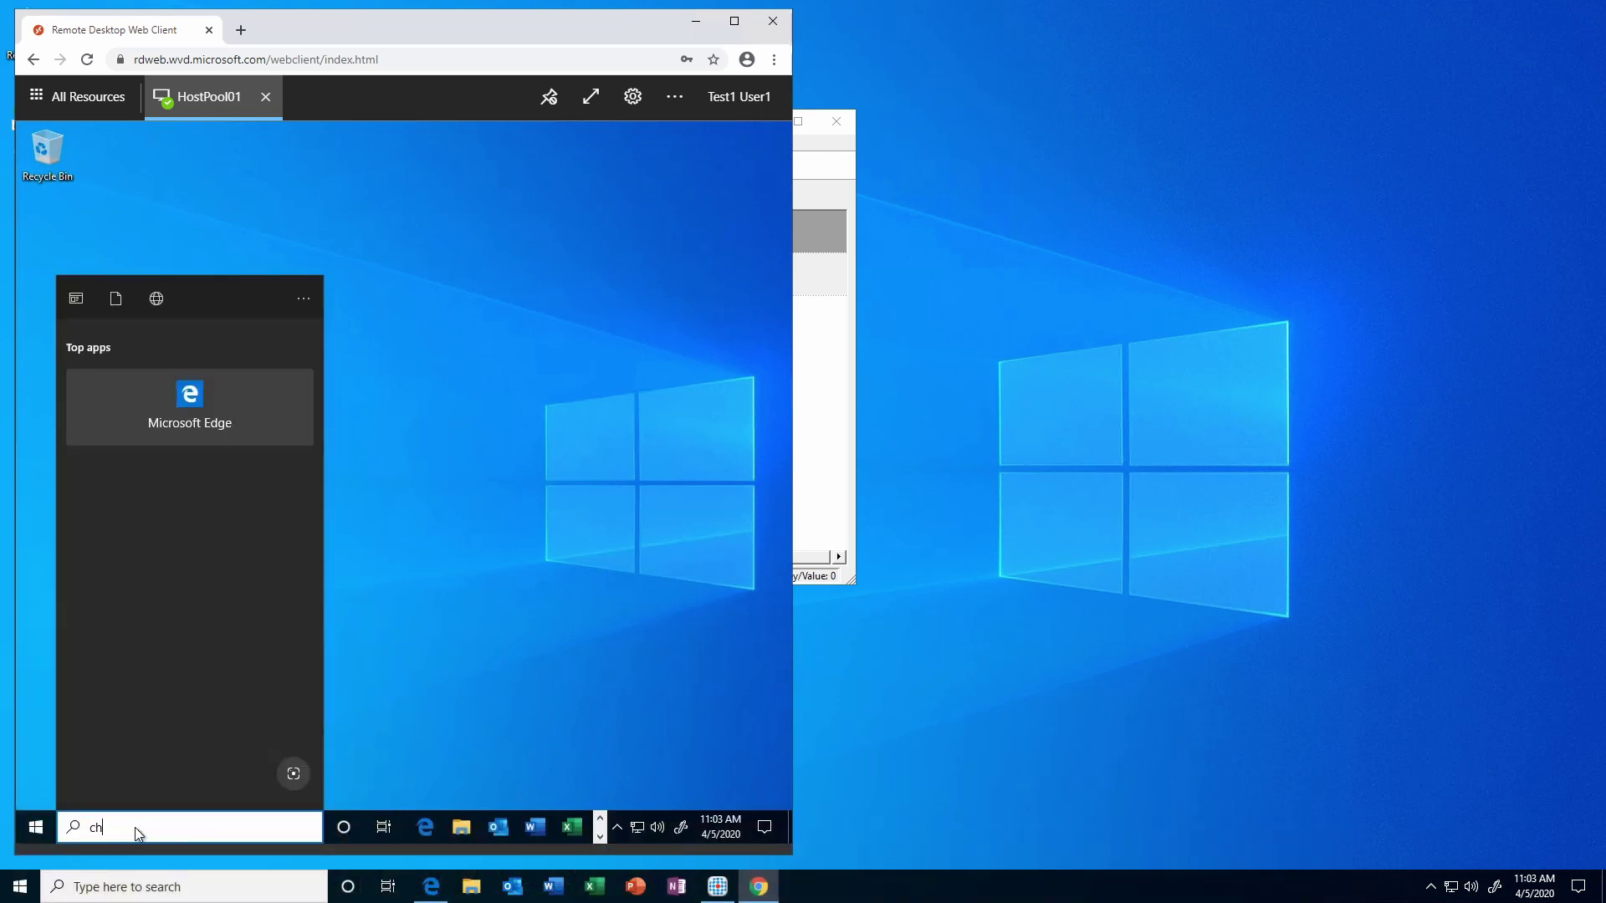
text(rome)
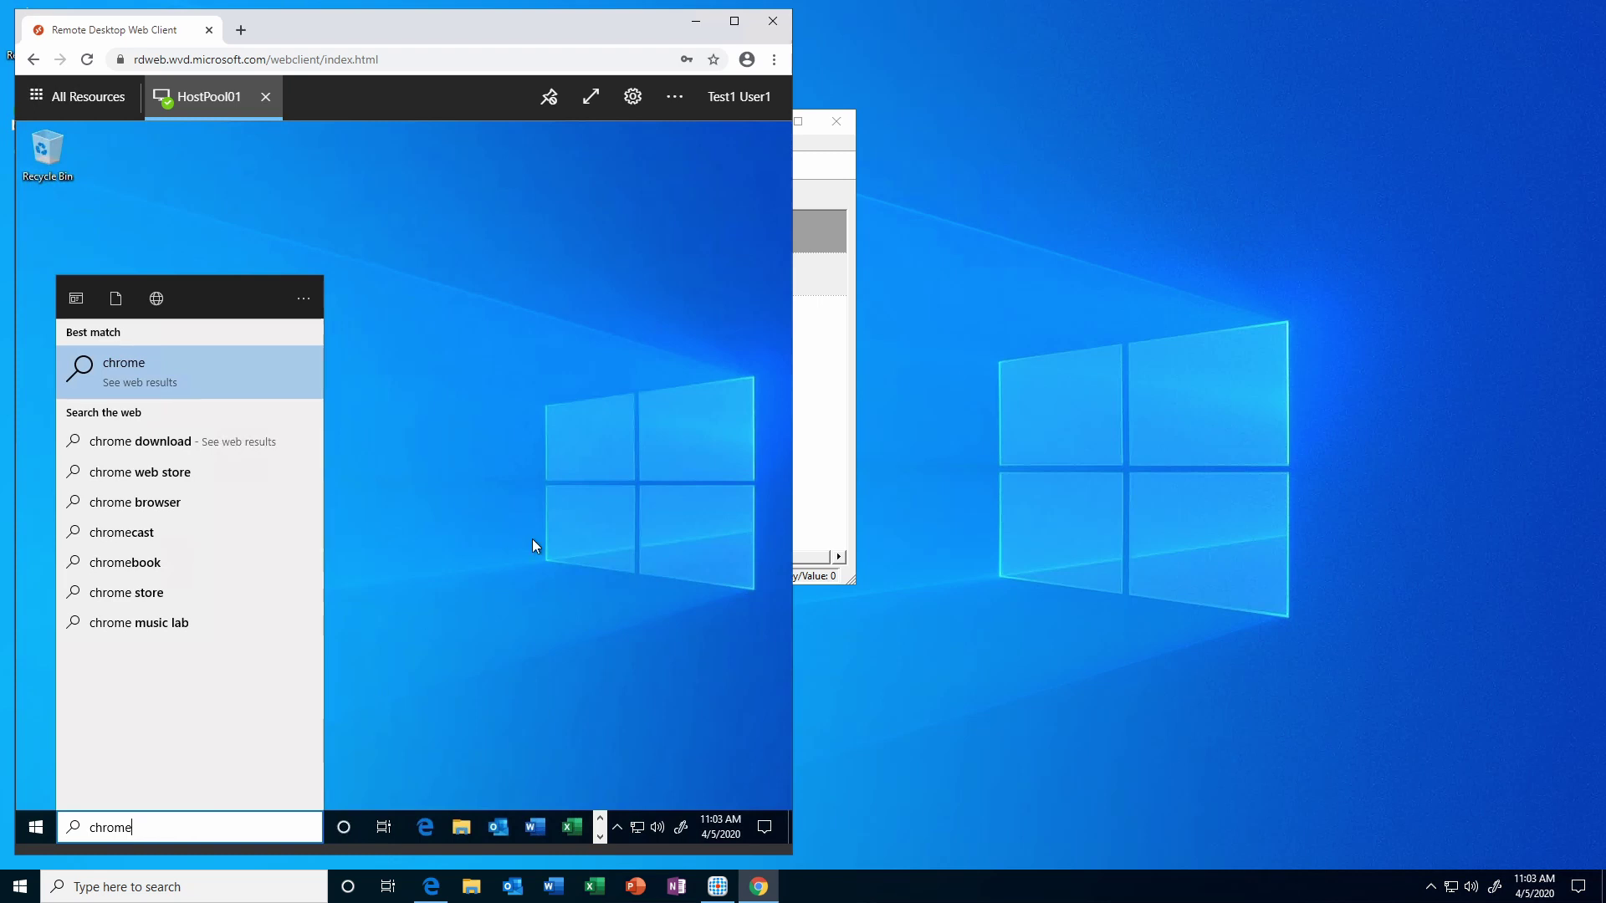
key(super)
scroll(143, 651, down, 5)
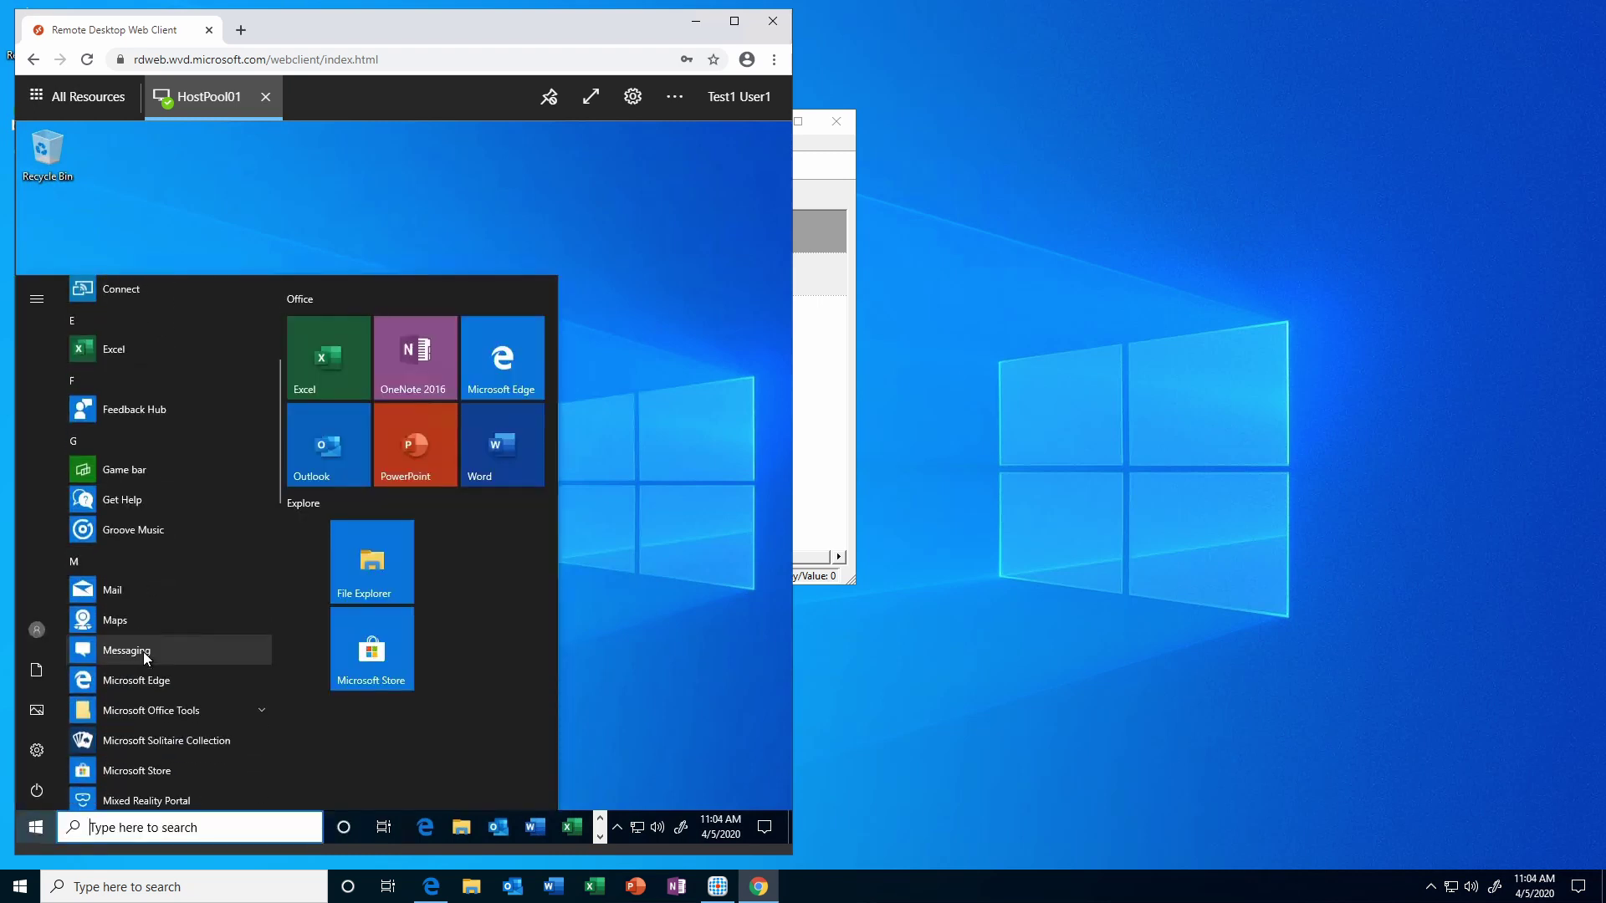
scroll(143, 651, up, 4)
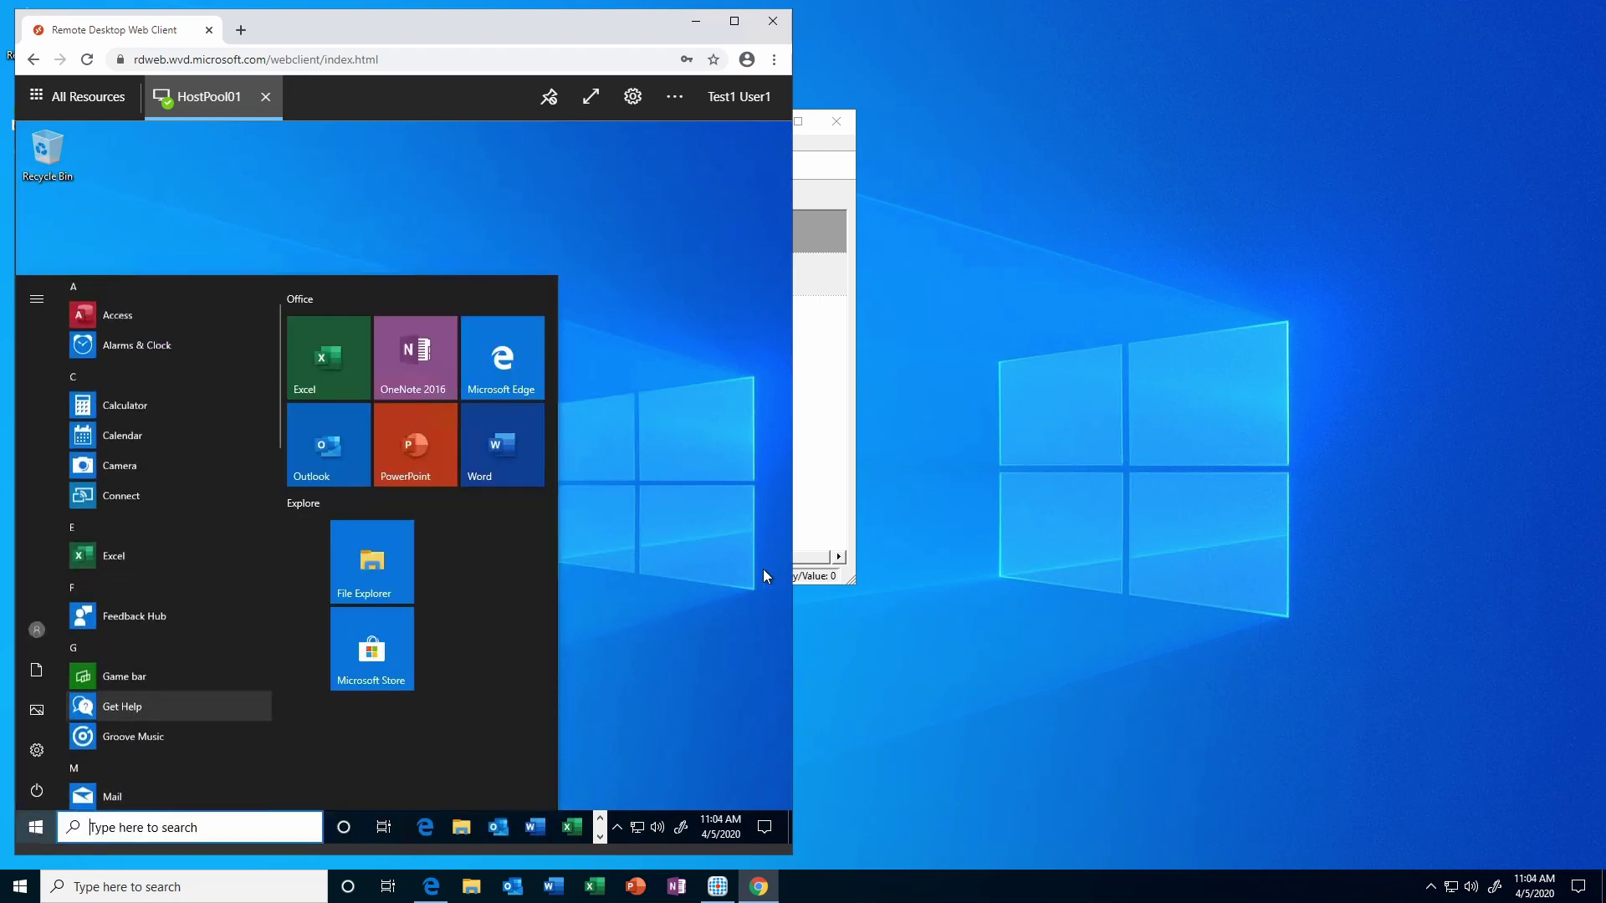
click(656, 577)
click(696, 21)
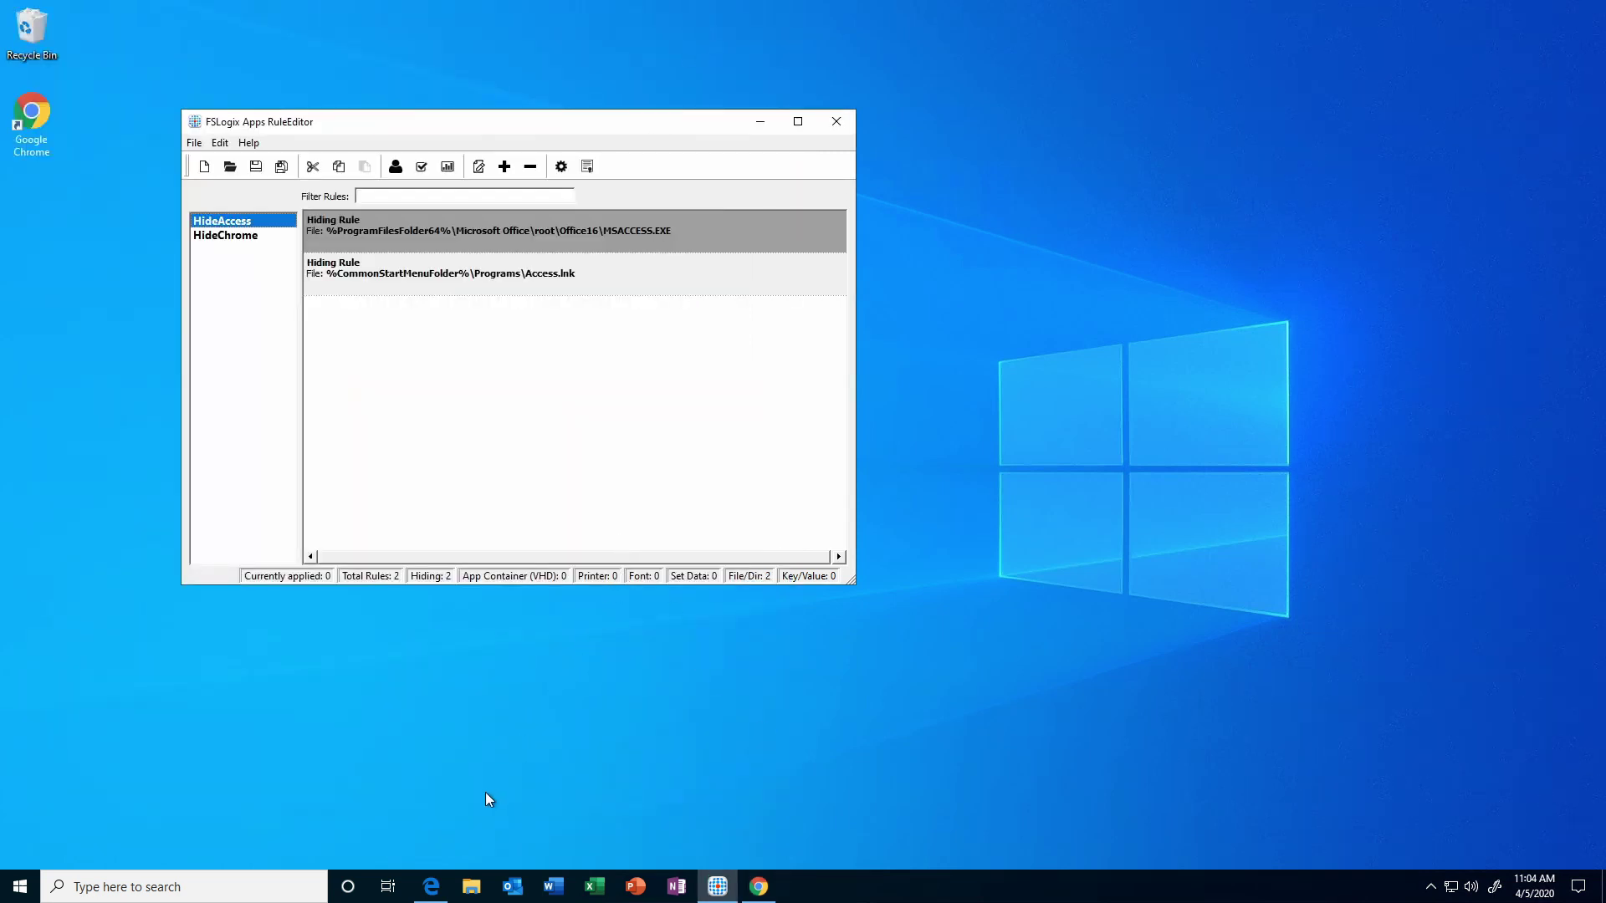
In the Edge web client, connect to HostPool01 as test user 3.
click(432, 883)
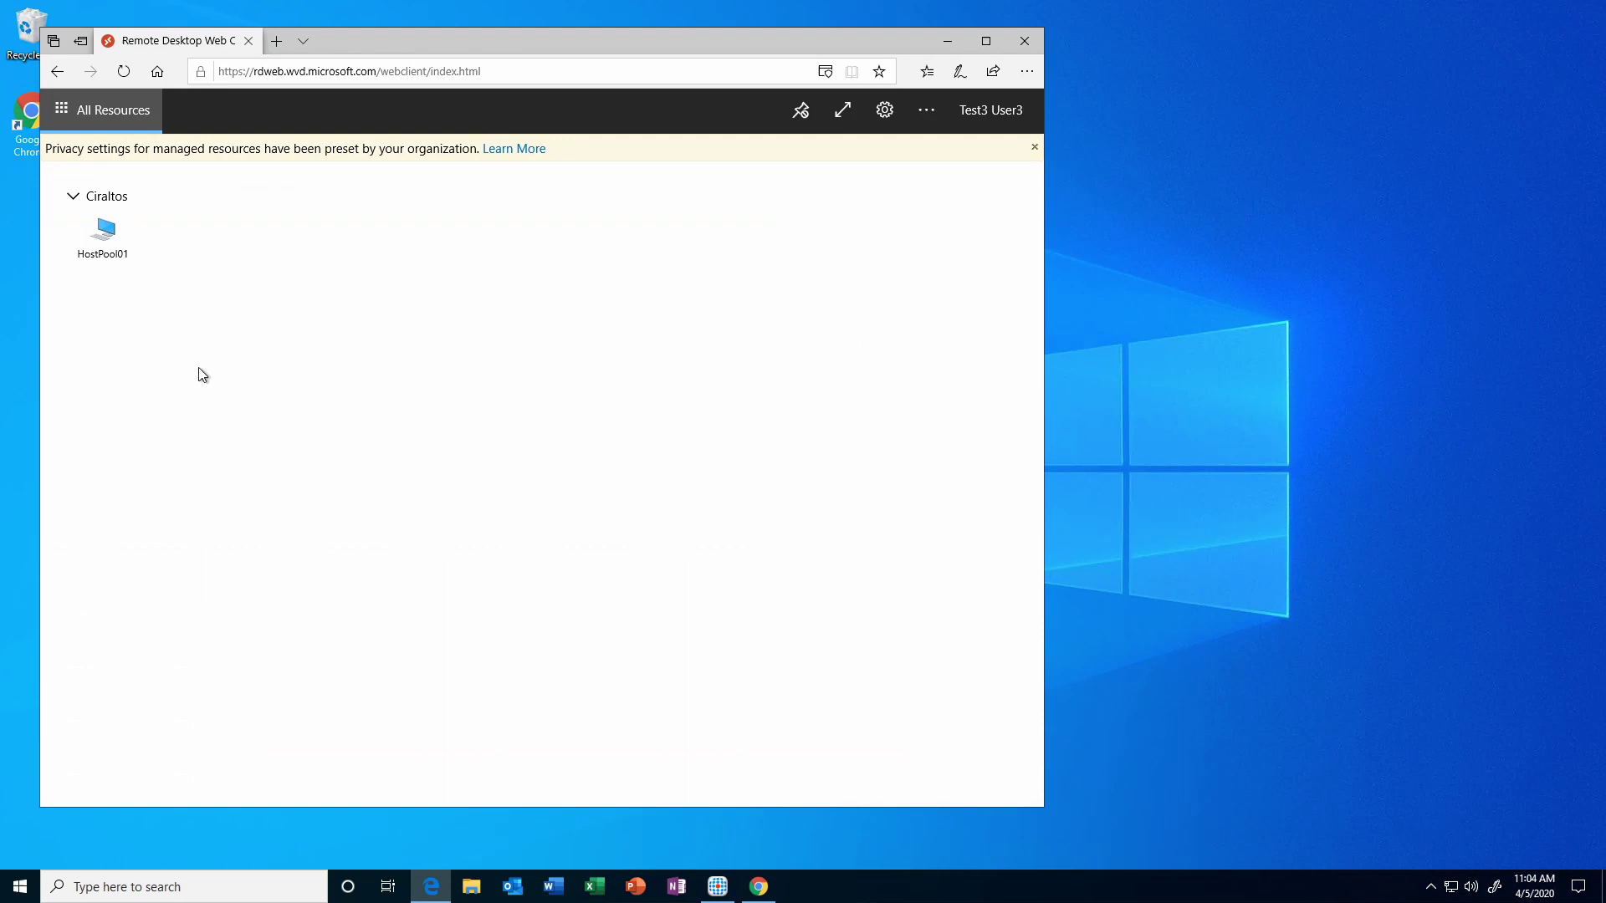
click(103, 234)
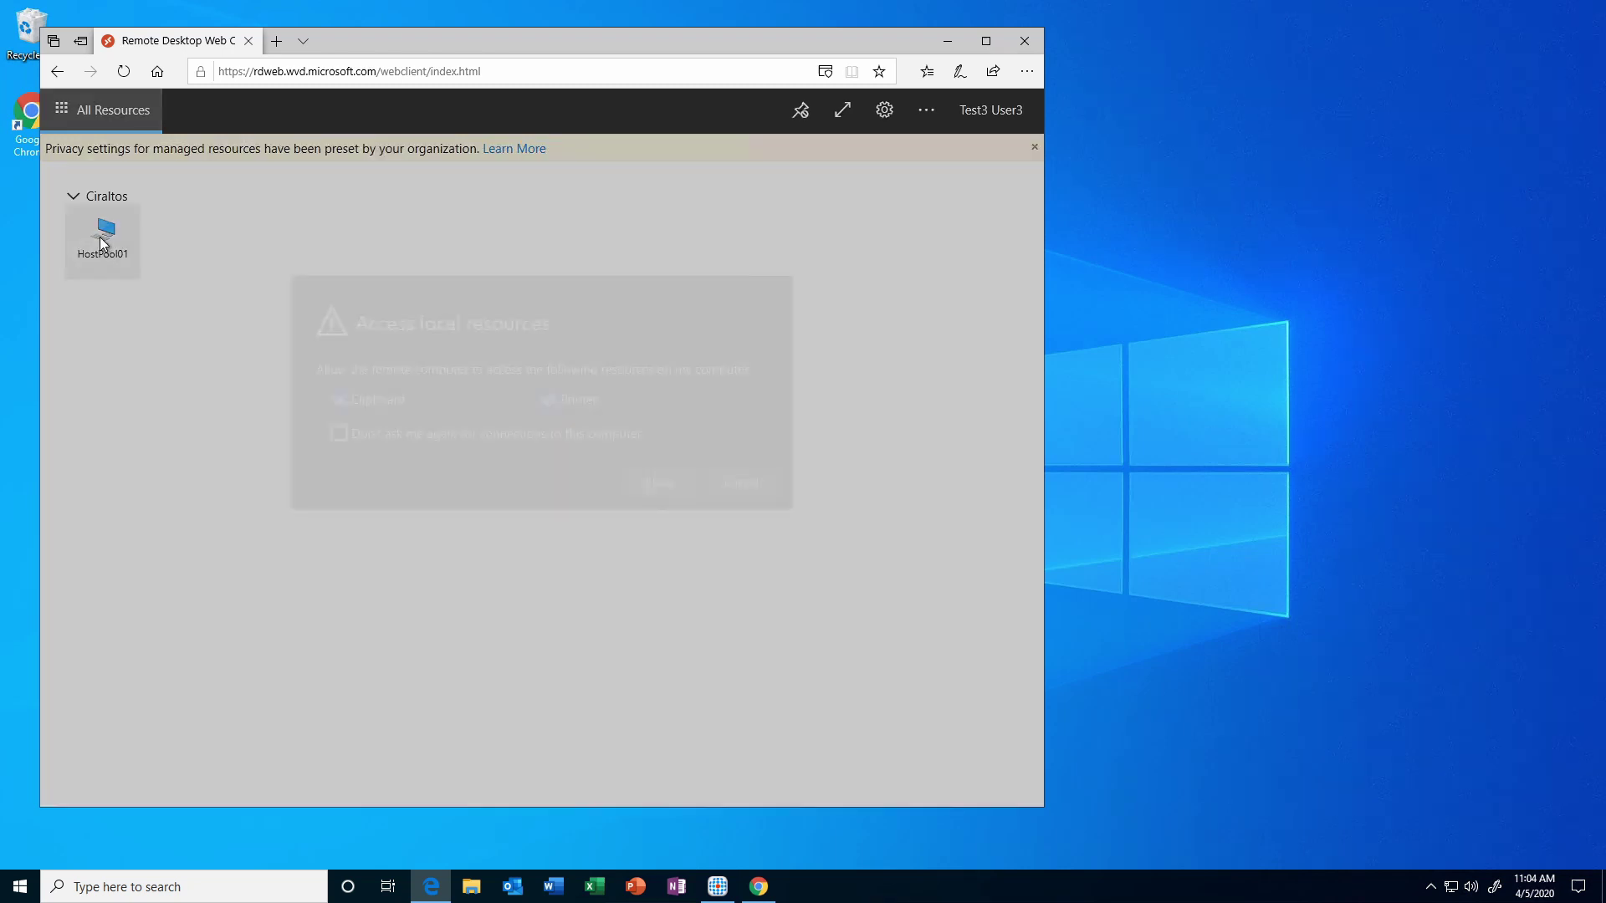
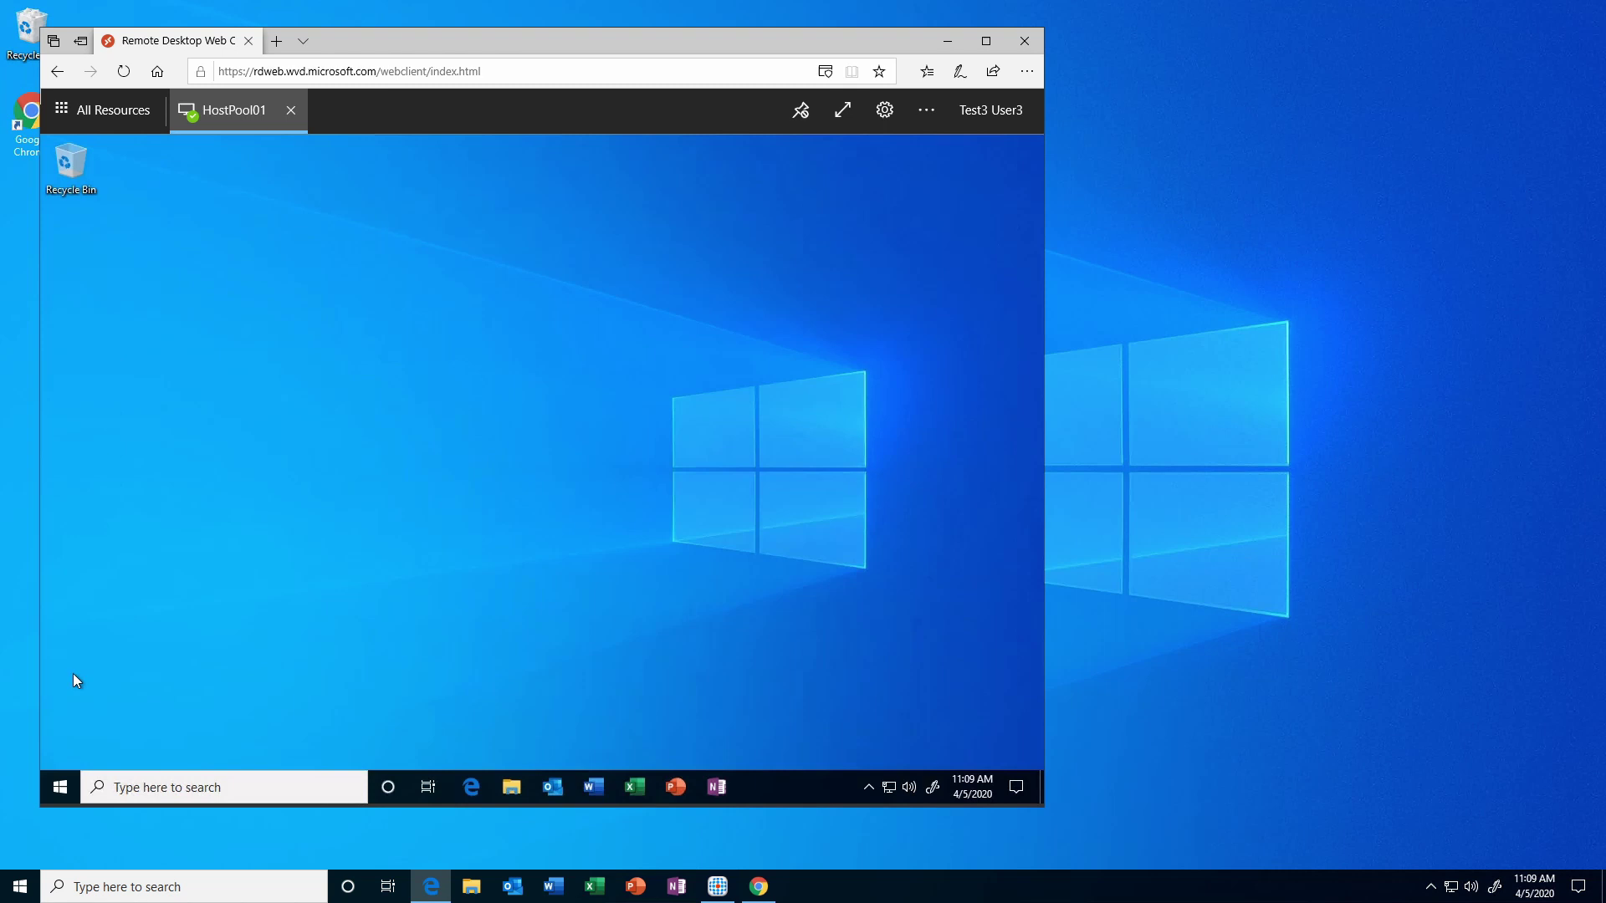
Check the remote Start menu and search 'access' to confirm Access is missing.
click(60, 786)
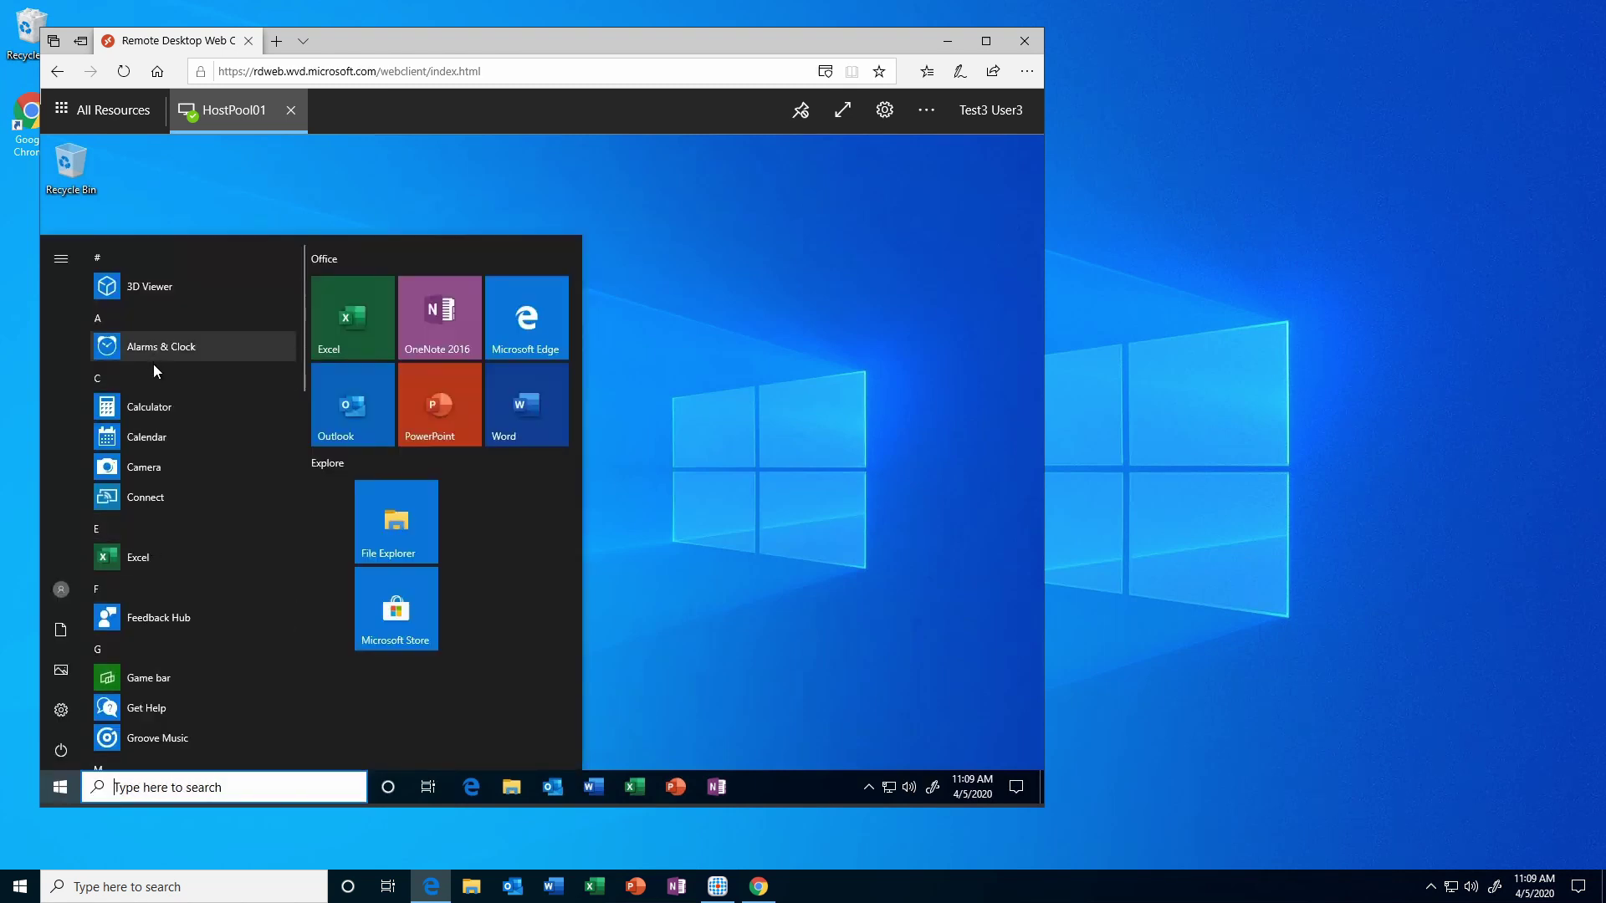
scroll(158, 531, down, 1)
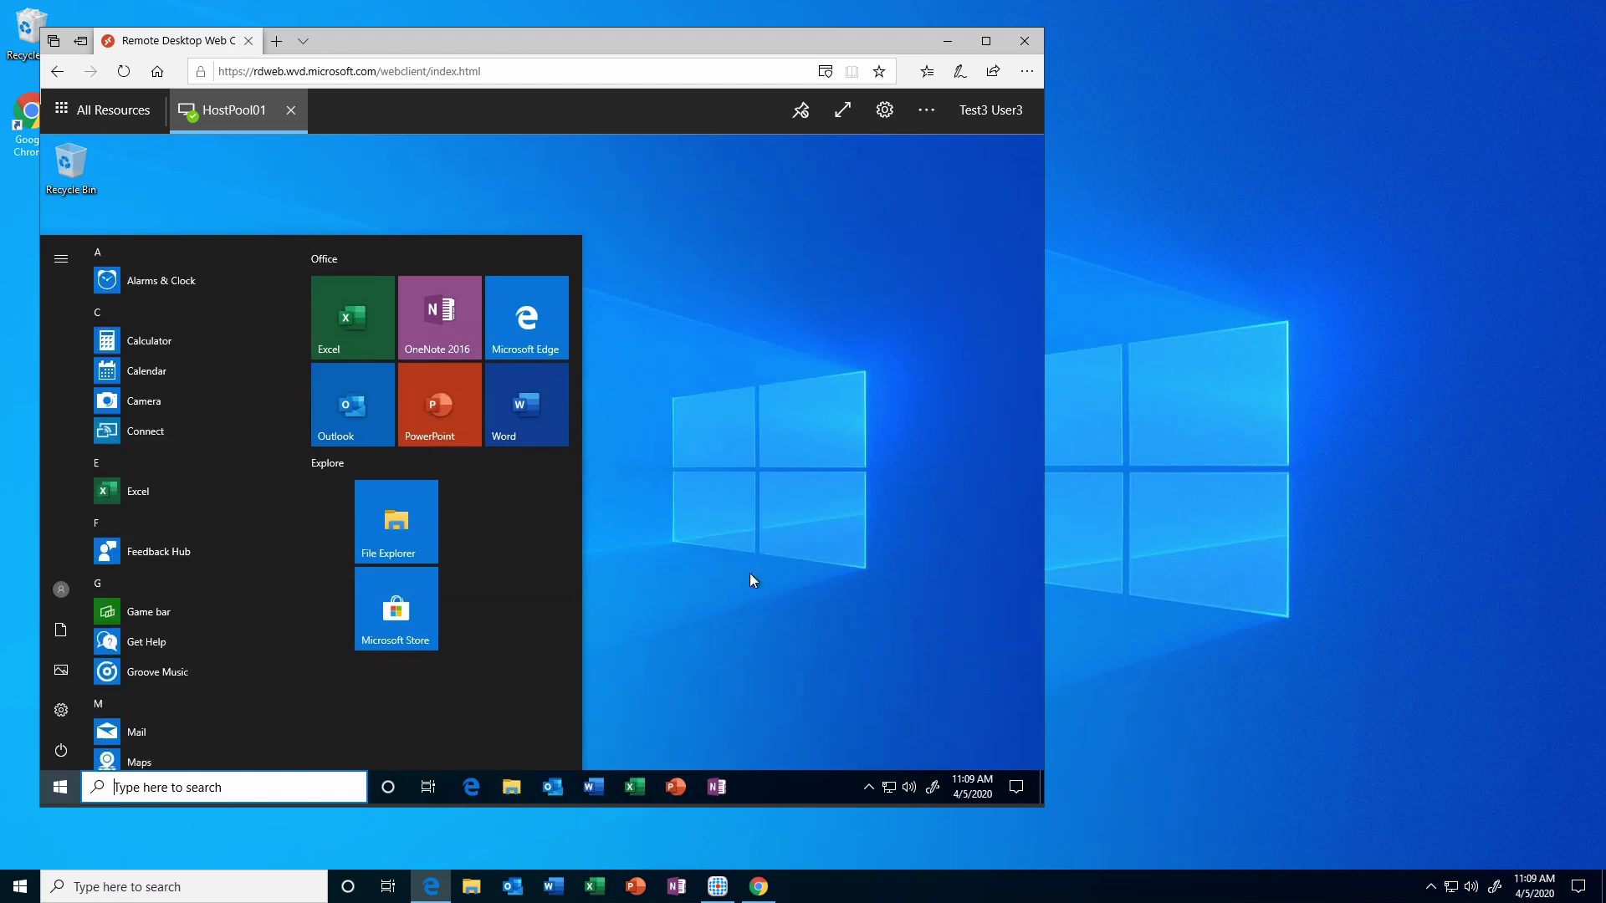
click(170, 786)
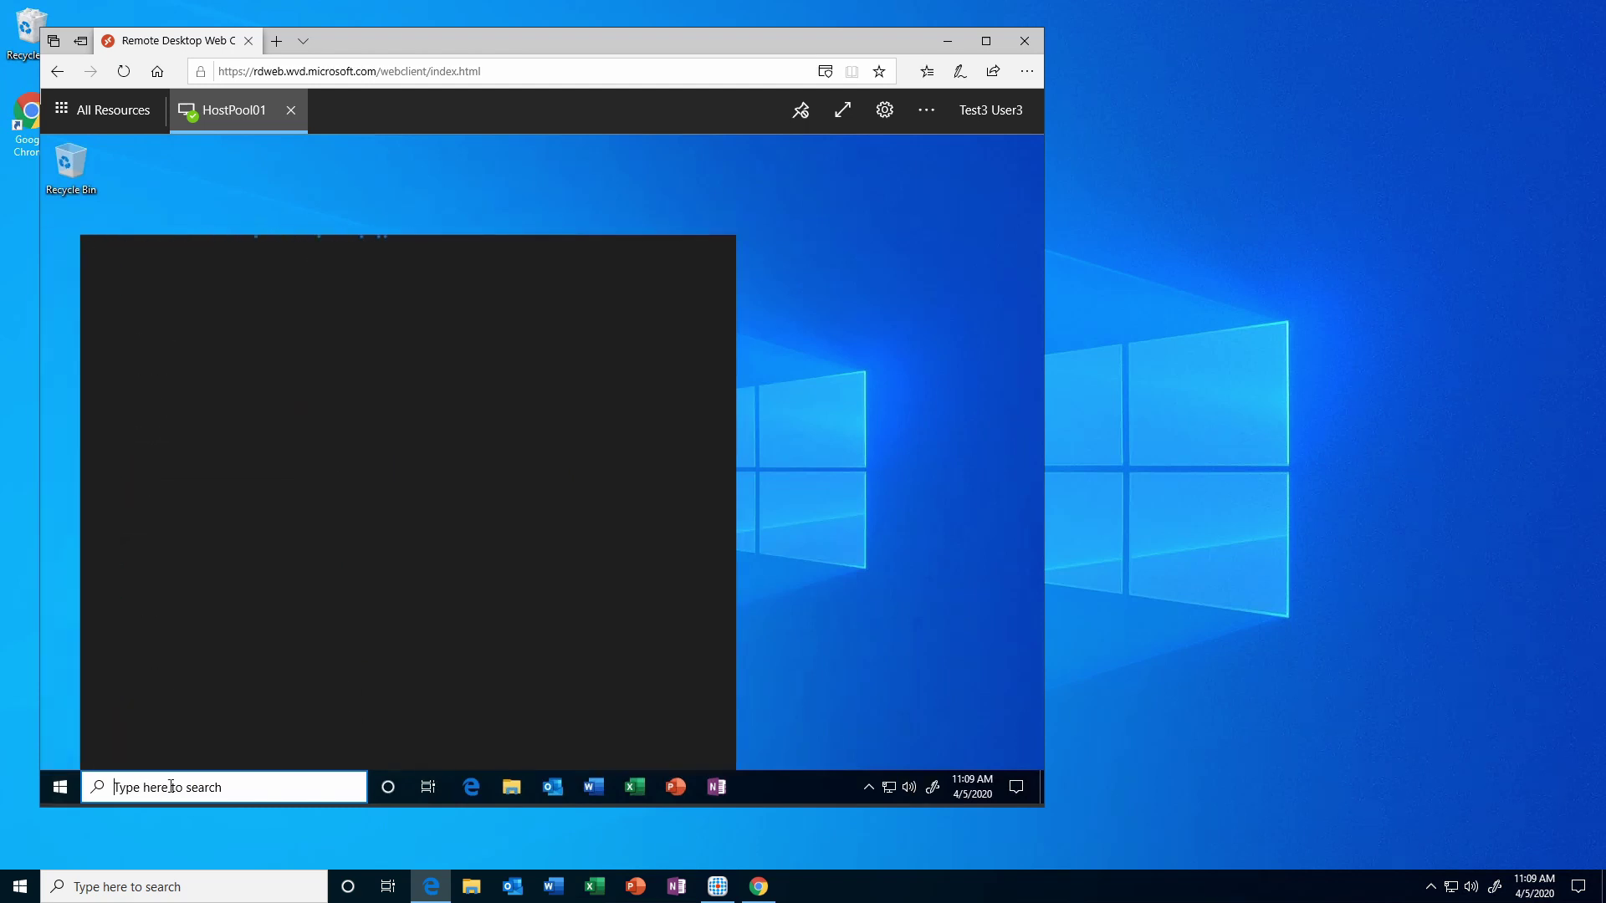
text(access)
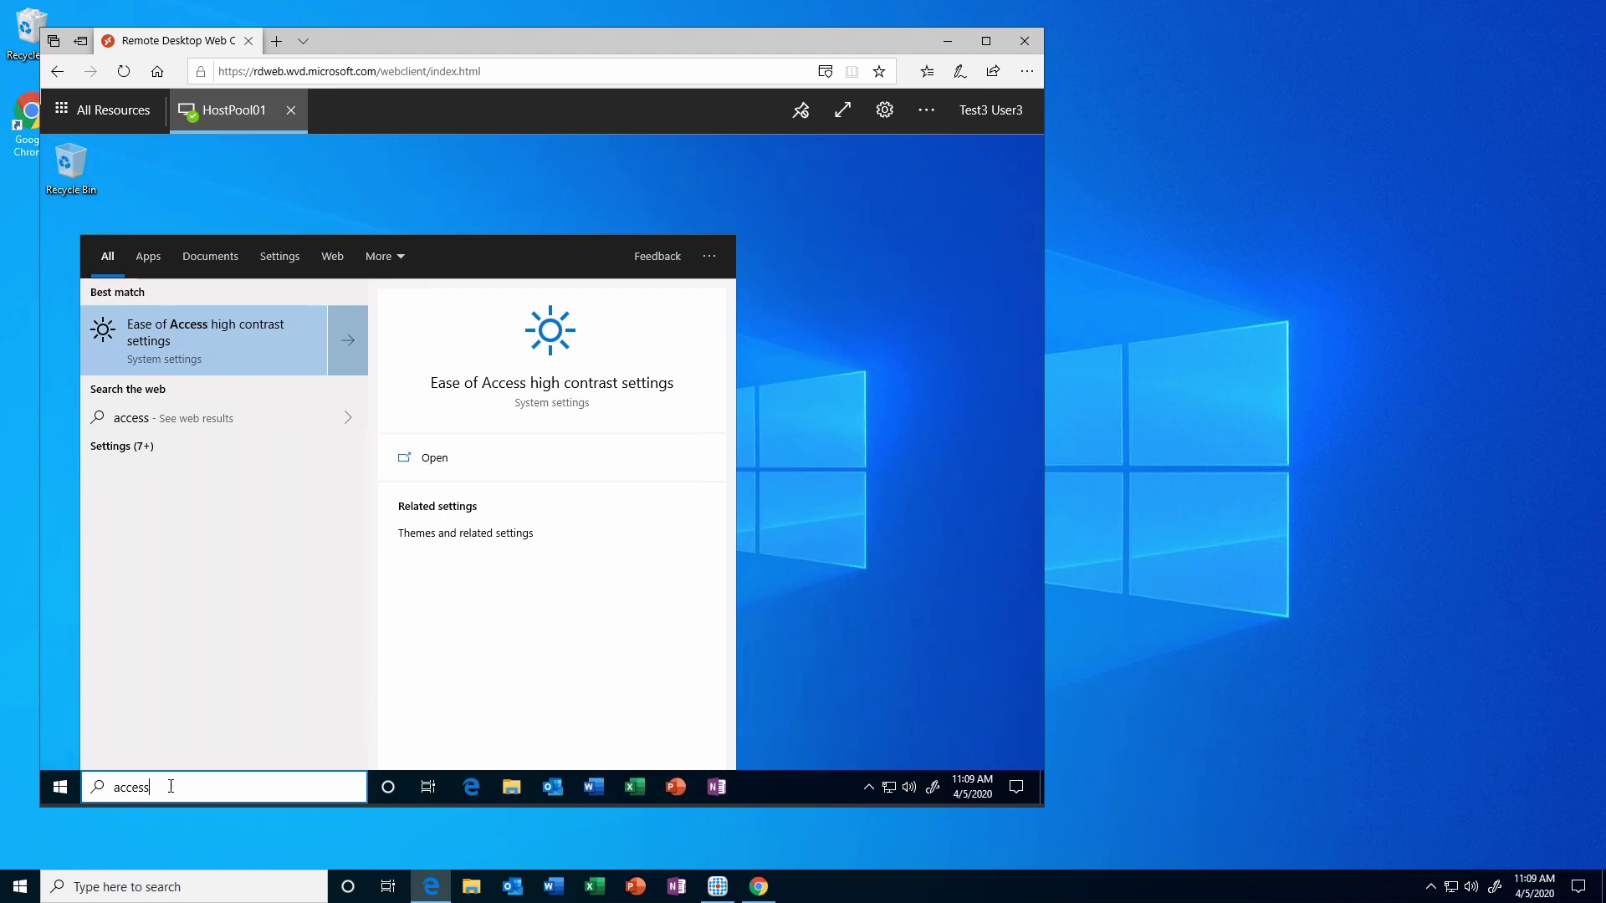
click(850, 597)
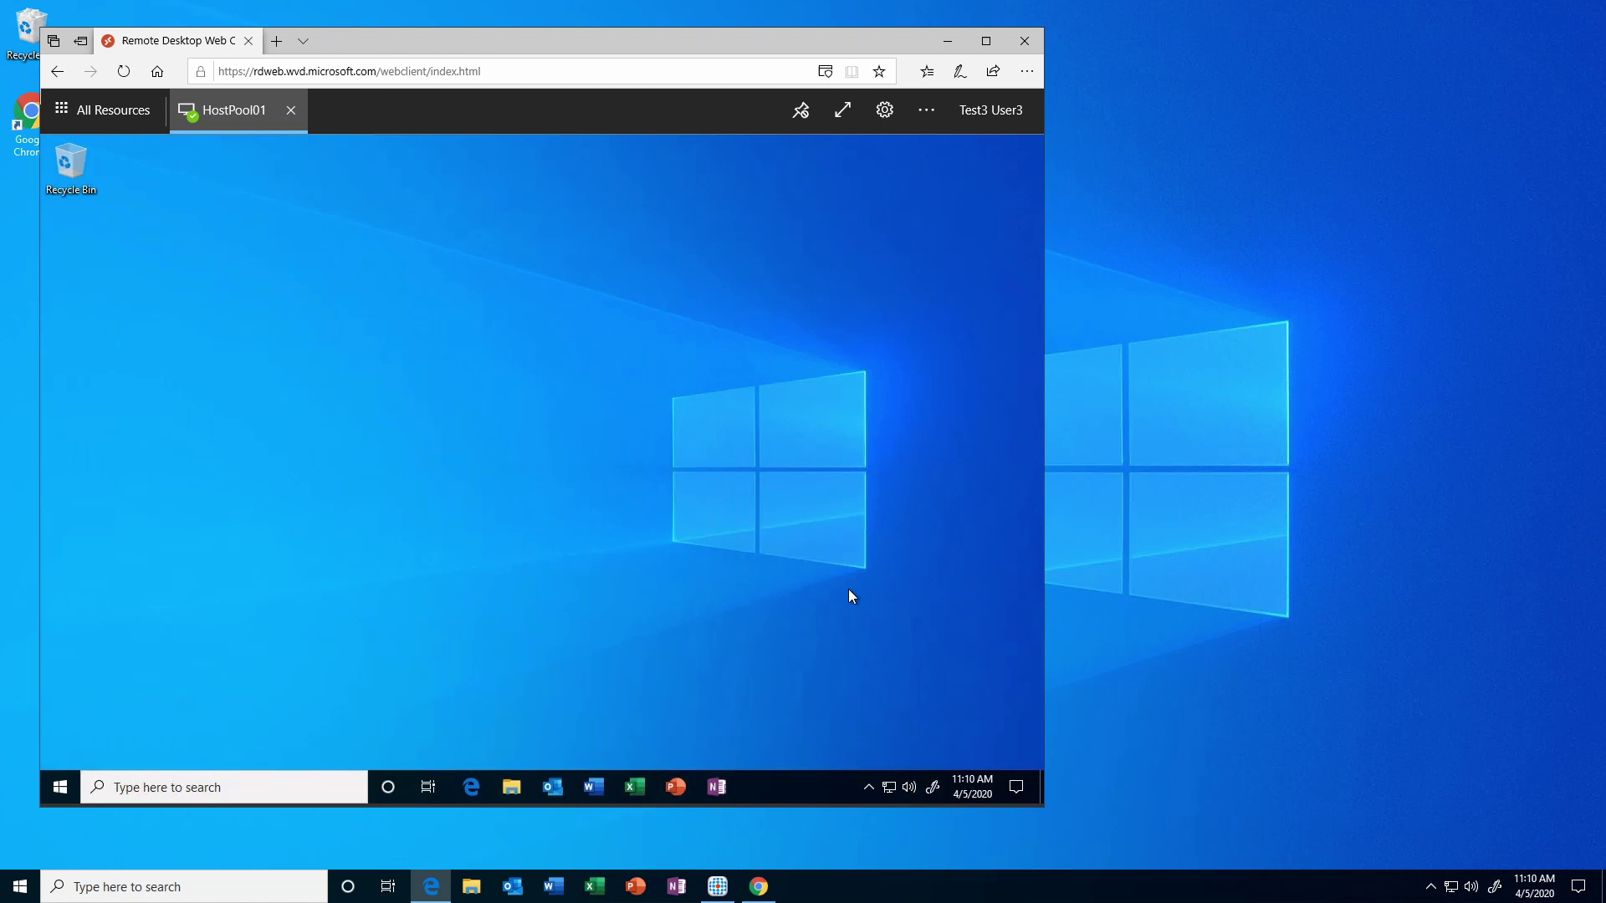